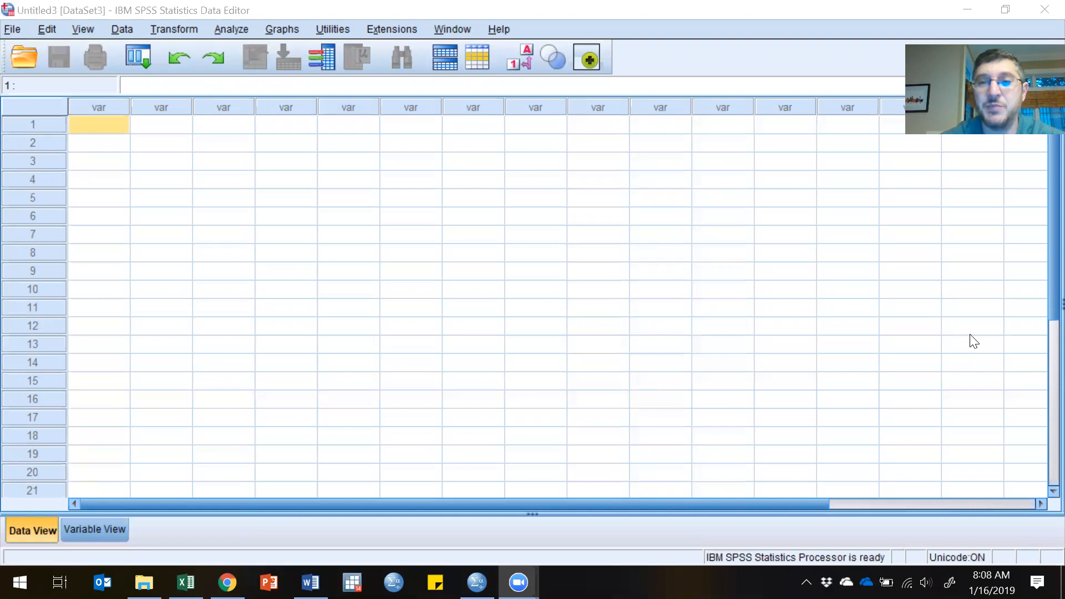
Step: Create a new, empty syntax file
left_click(14, 31)
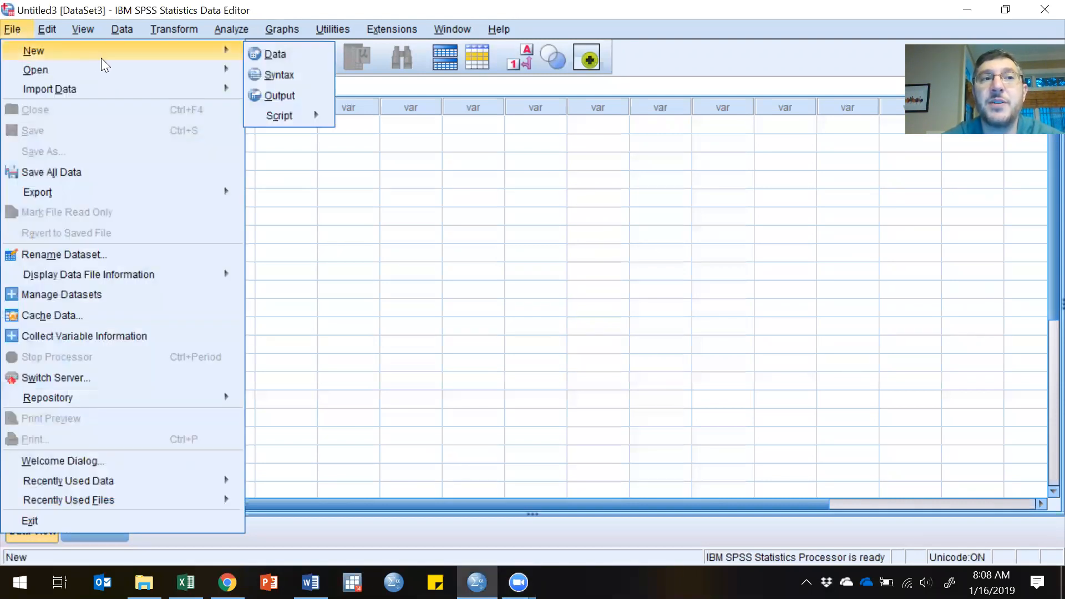
mouse_move(224, 70)
mouse_move(240, 52)
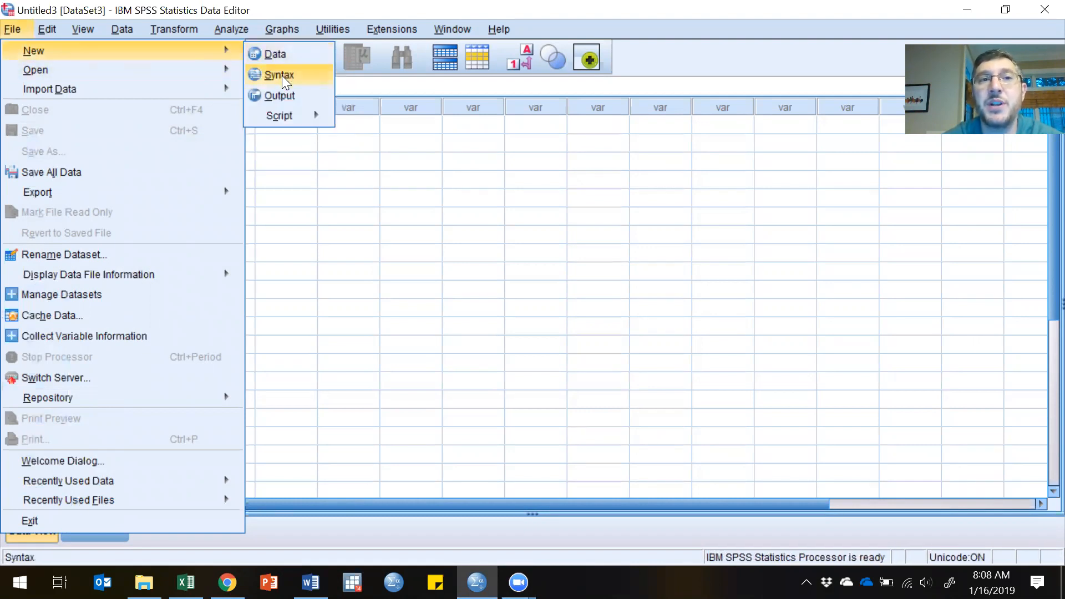
left_click(282, 76)
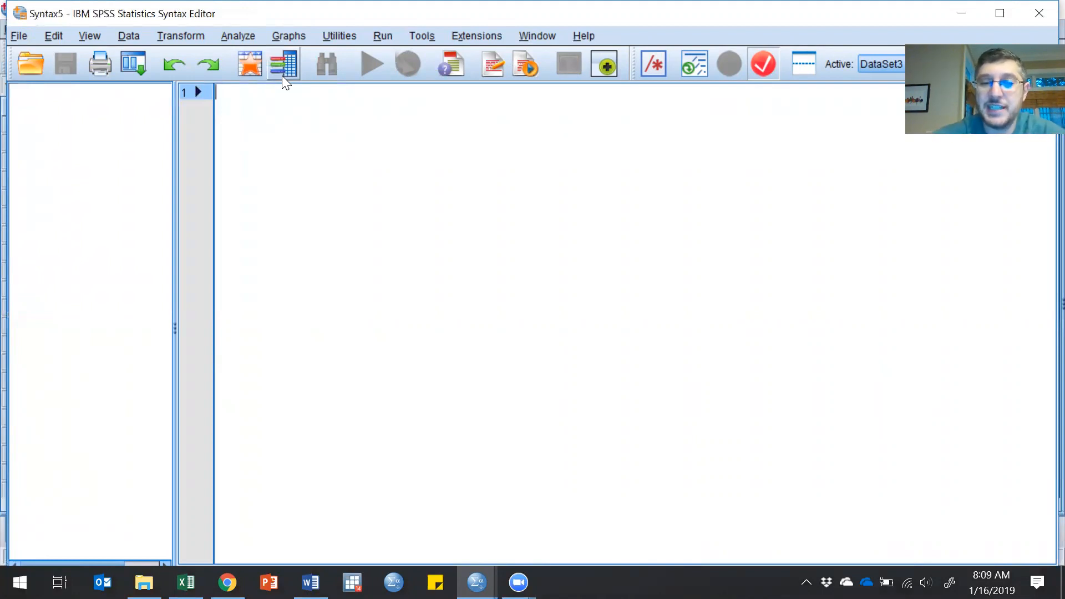
Step: Write the comment "*Example Syntax Demo." on the first line of the syntax, followed by a blank line
key("Return")
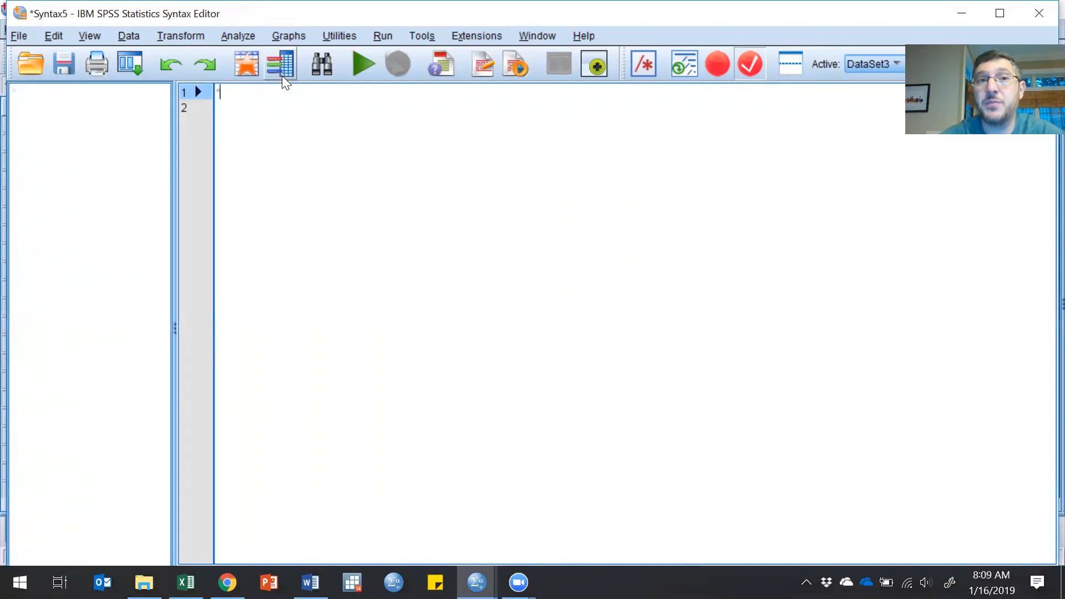
type("Example Syn")
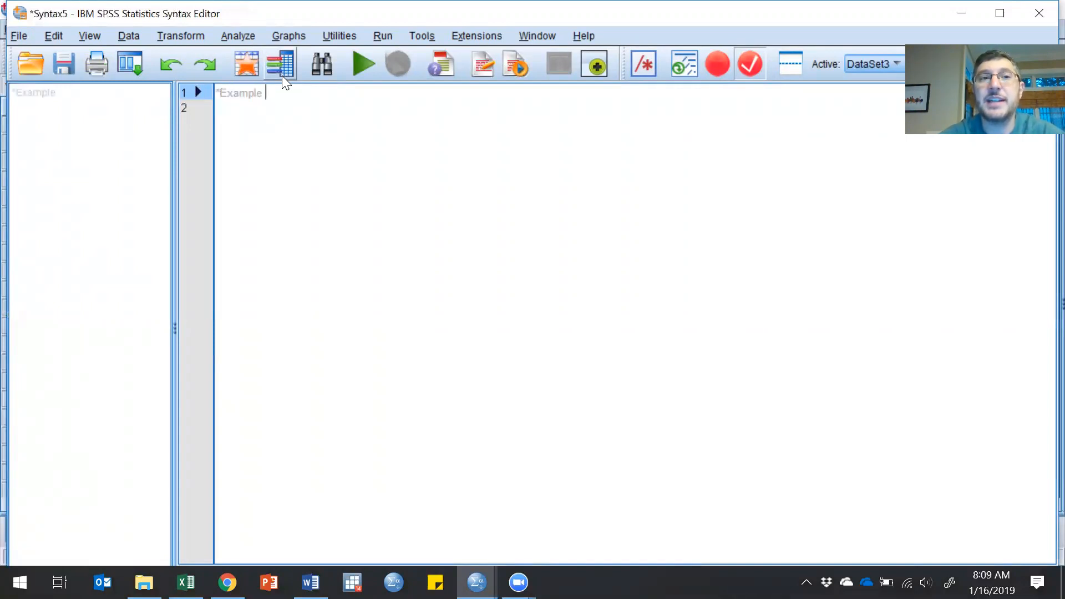
type("tax Demo")
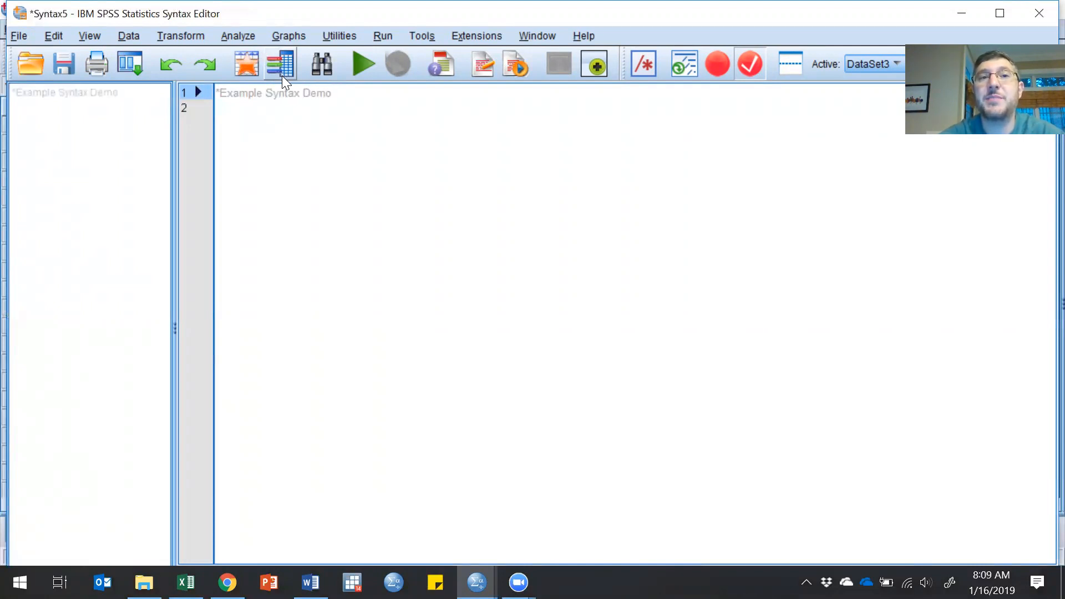
type(".")
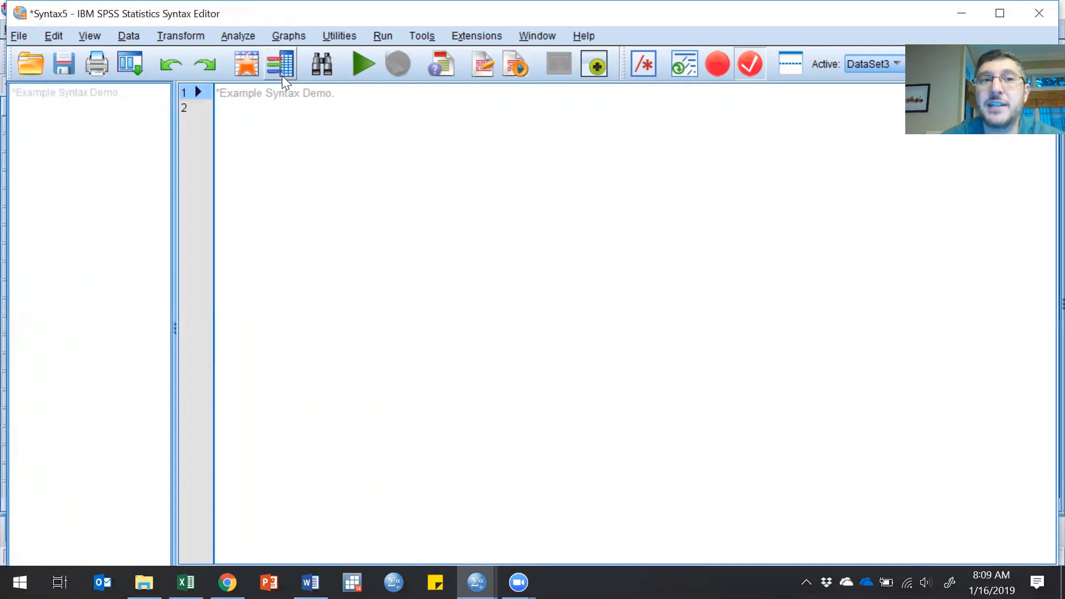
key("Return")
key("Return")
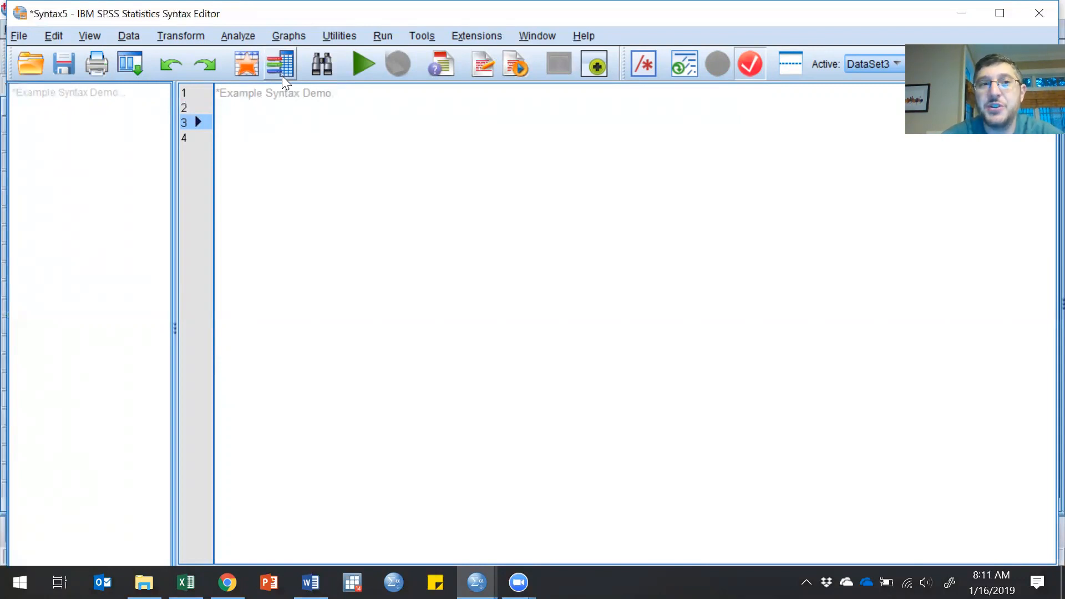
Step: Begin a get file = command with an opening quotation mark on line 3
type("get file")
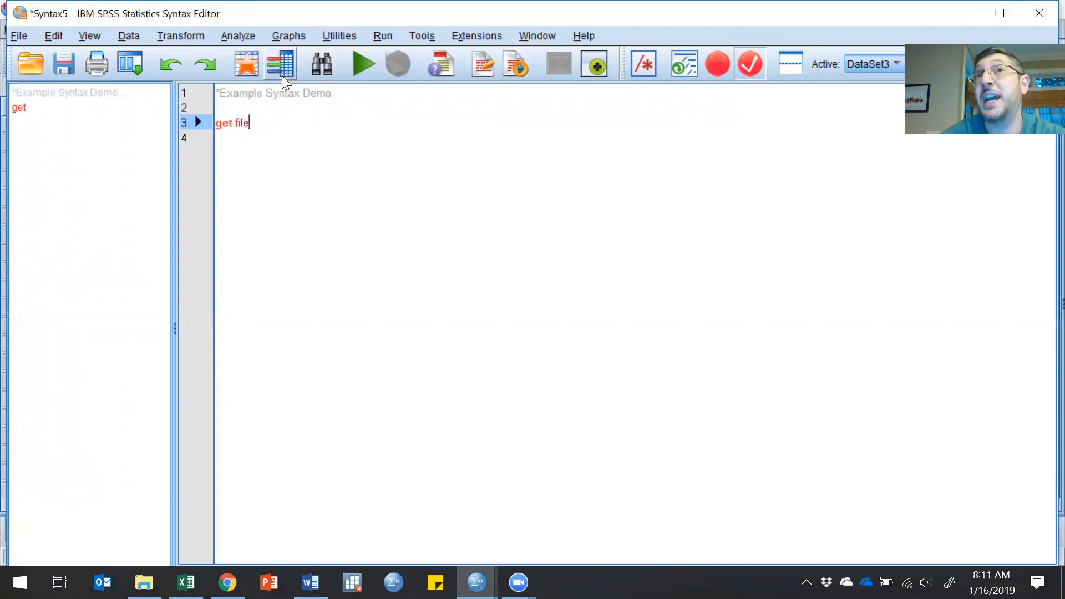
type(".")
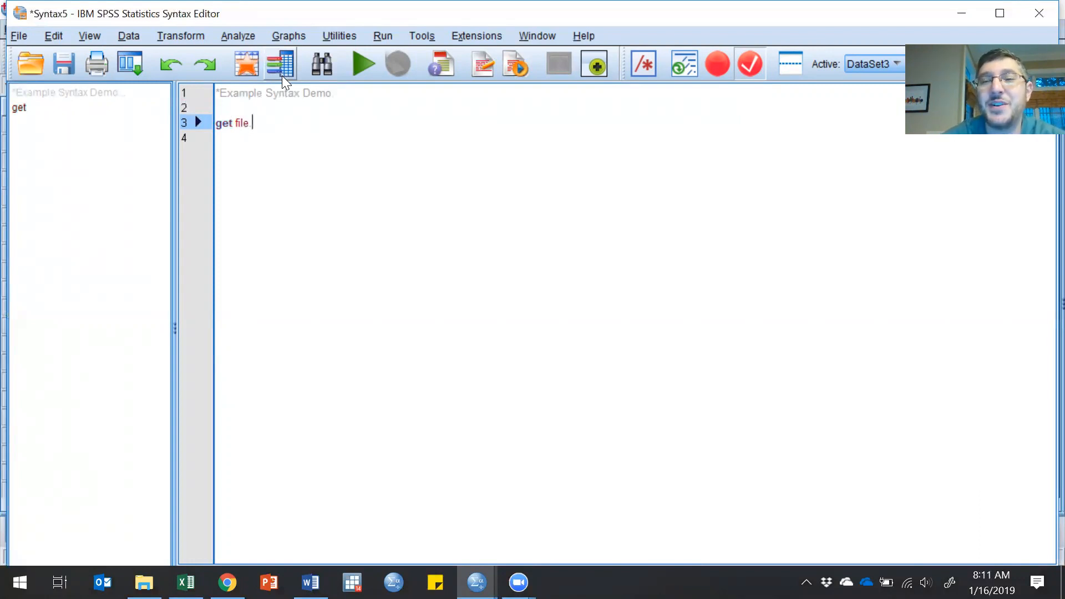
key("BackSpace")
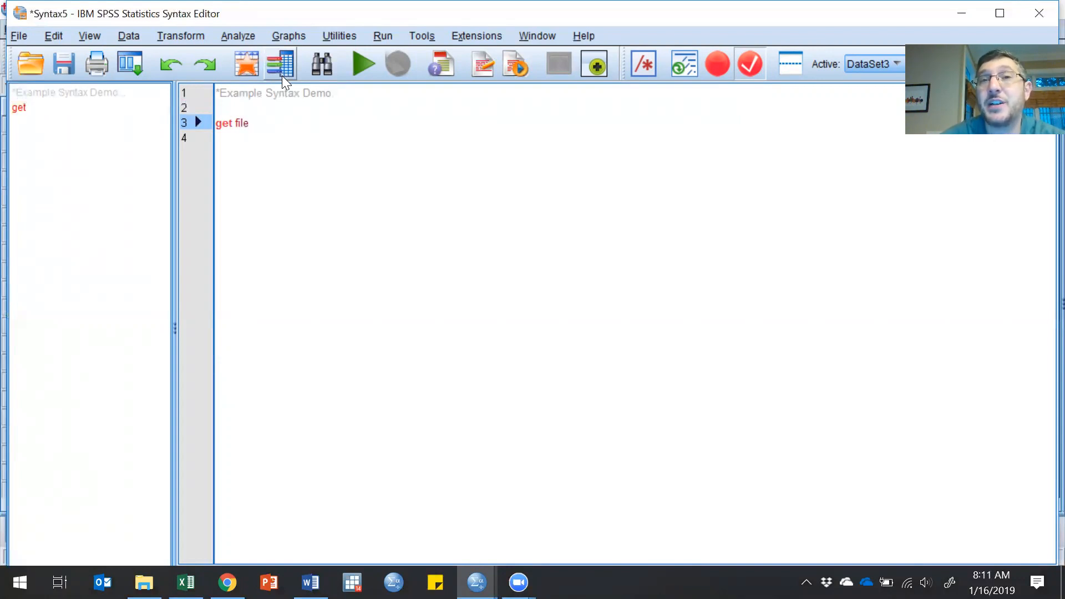
type("=")
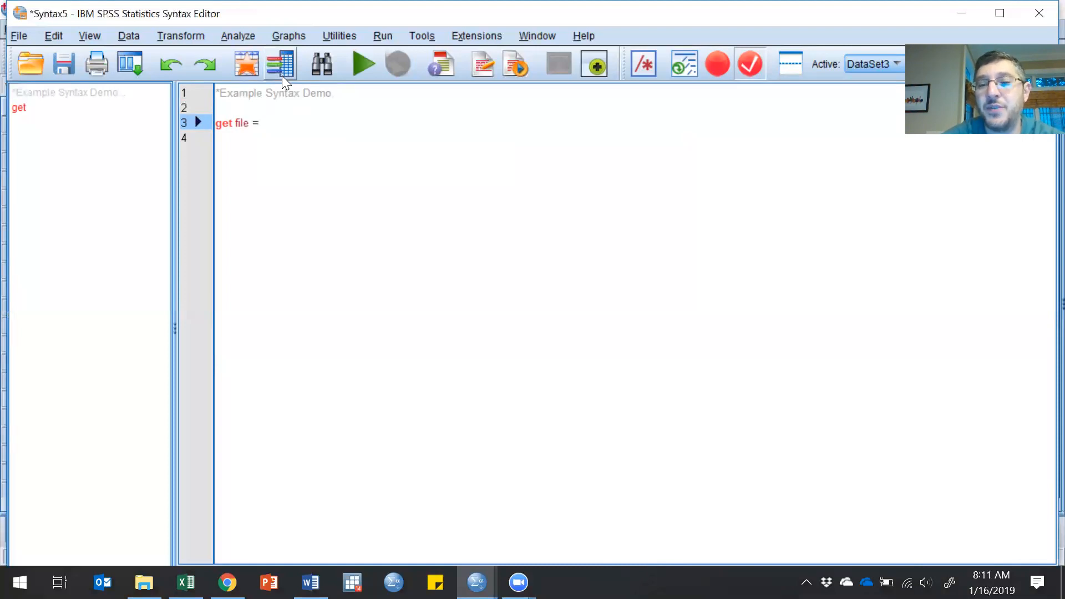
type("\"")
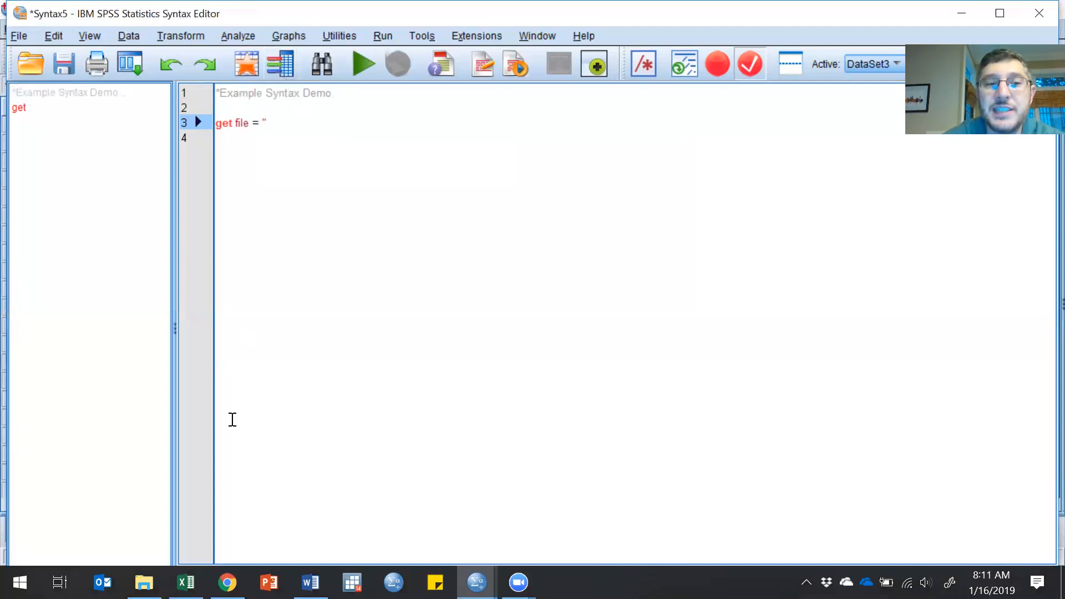
Step: Copy the 01 Data Cleaning folder path from File Explorer and complete the get file command with it and \HSB250.sav, closing quote and period
left_click(145, 581)
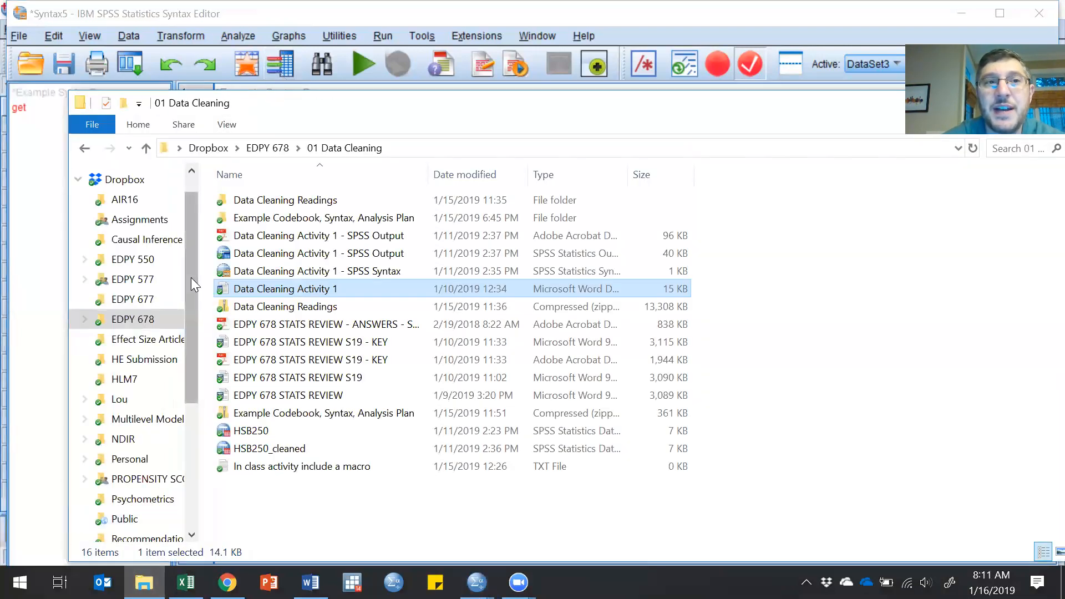
left_click(165, 151)
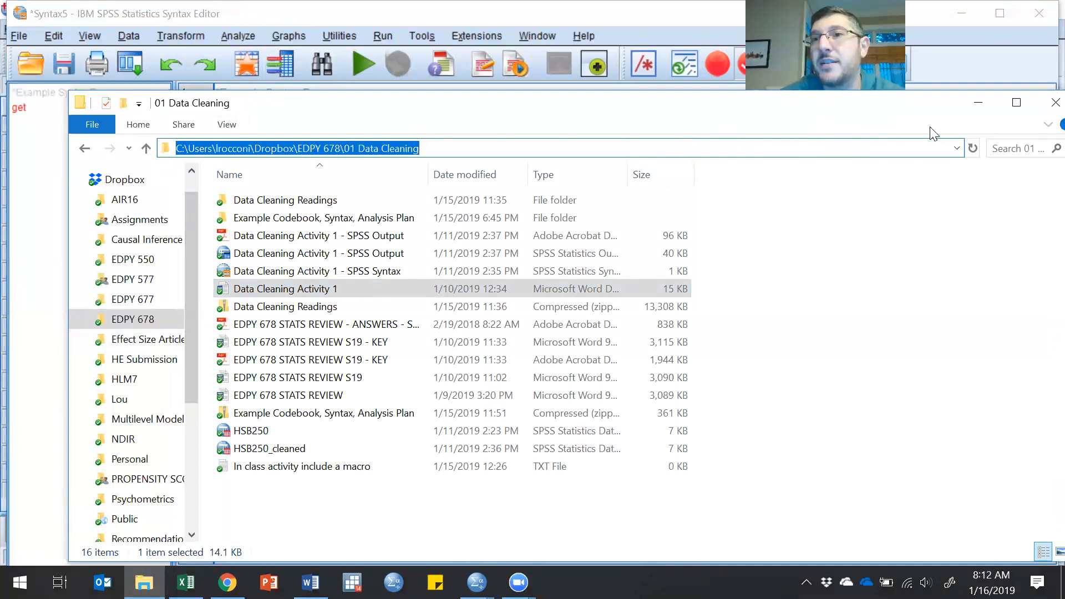
key("alt+Tab")
type("C:\\Users\\lrocconi\\Dropbox\\EDPY 678\\01 Data Cleaning")
type("\\HSB2")
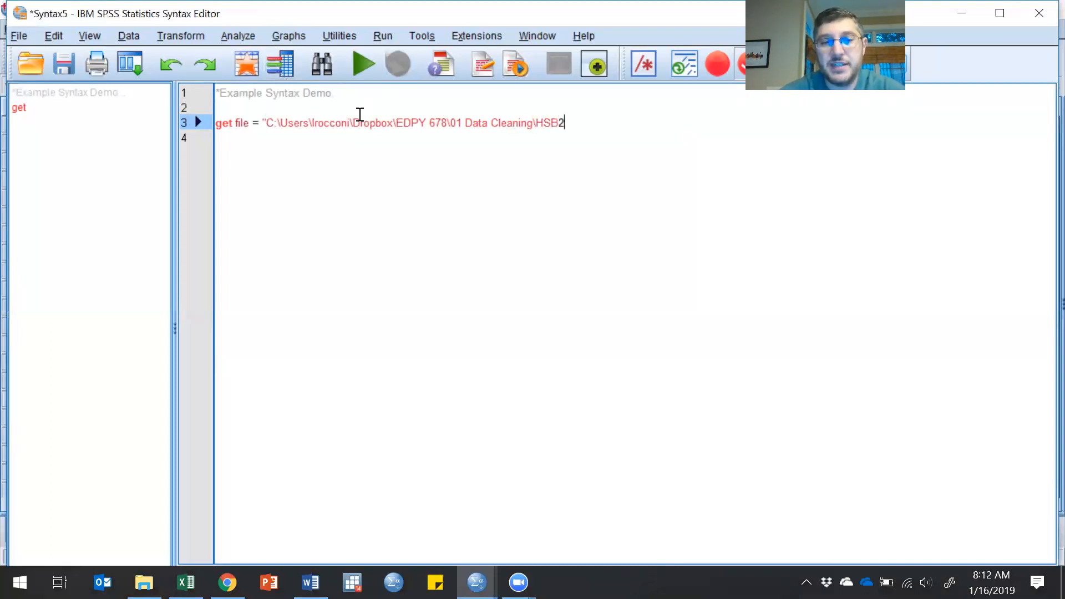
type("50.sav")
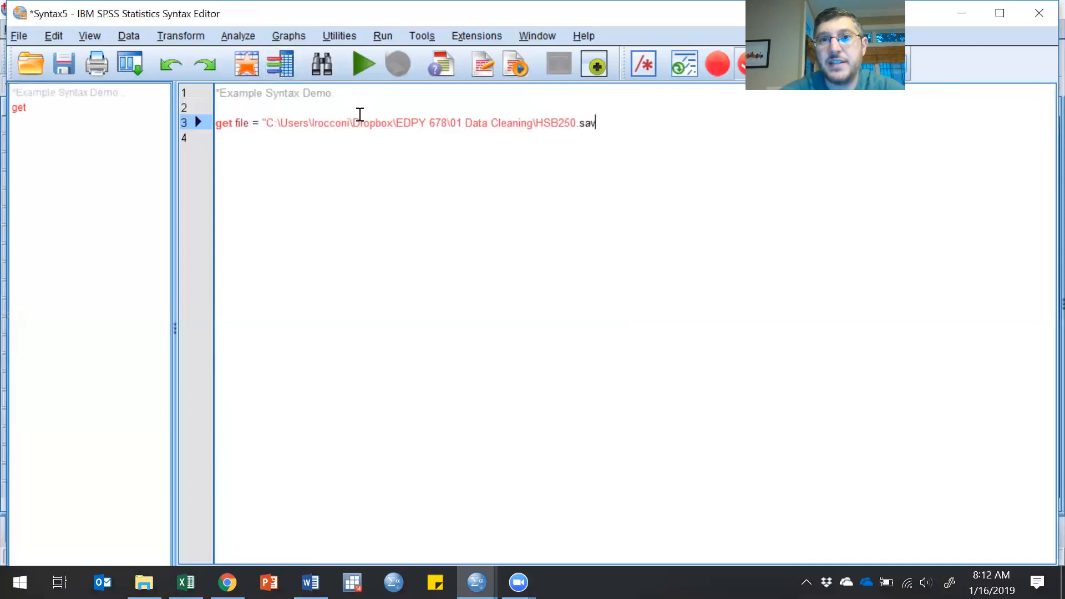
type("\".")
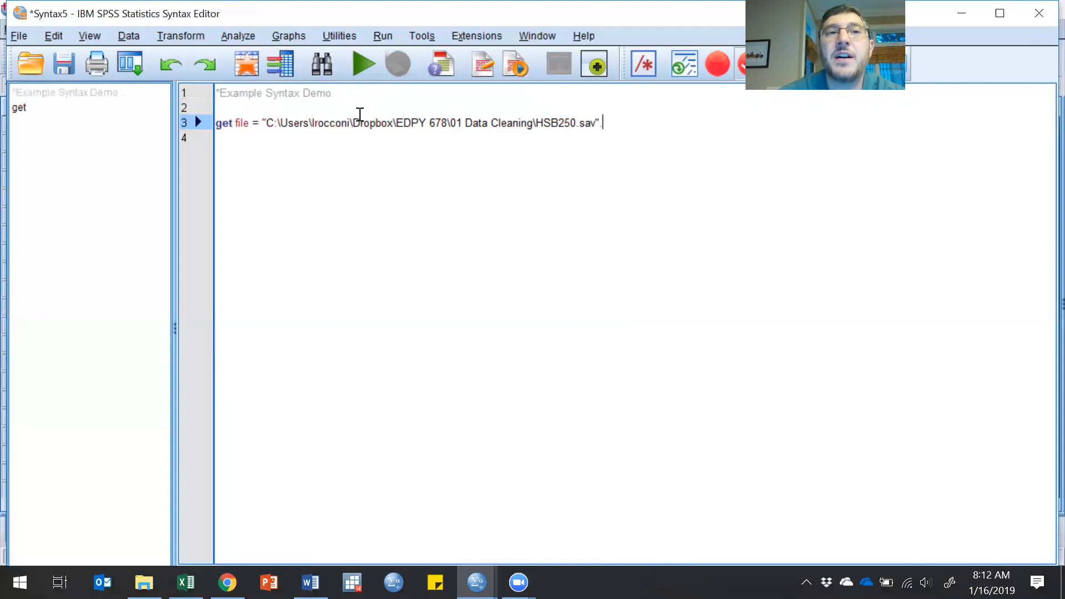
Step: Add the command "dataset close all." on line 2, above the get file command
left_click(324, 110)
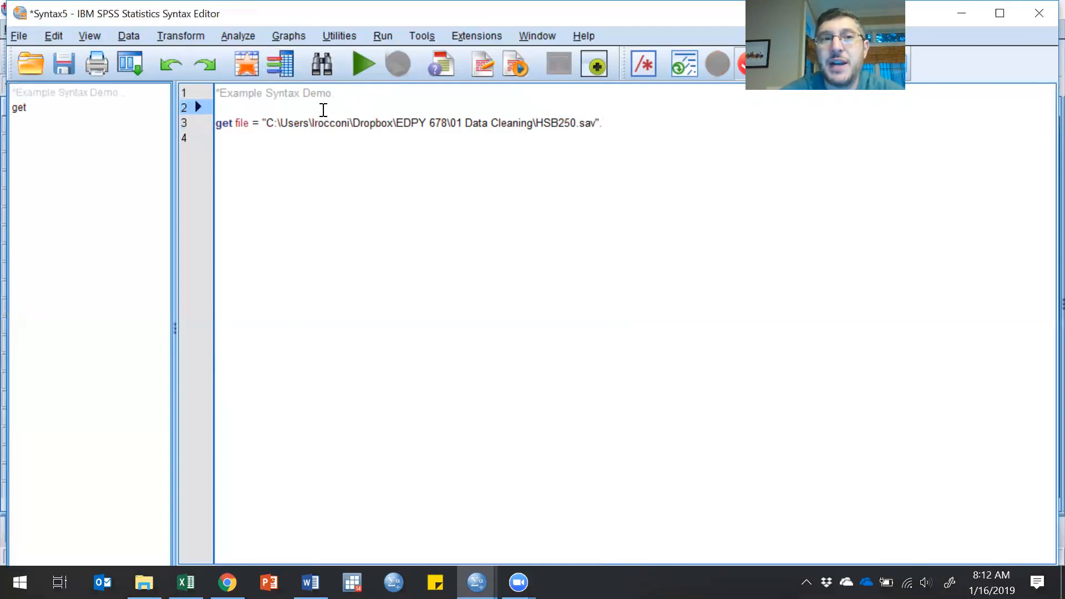
type("dataset c")
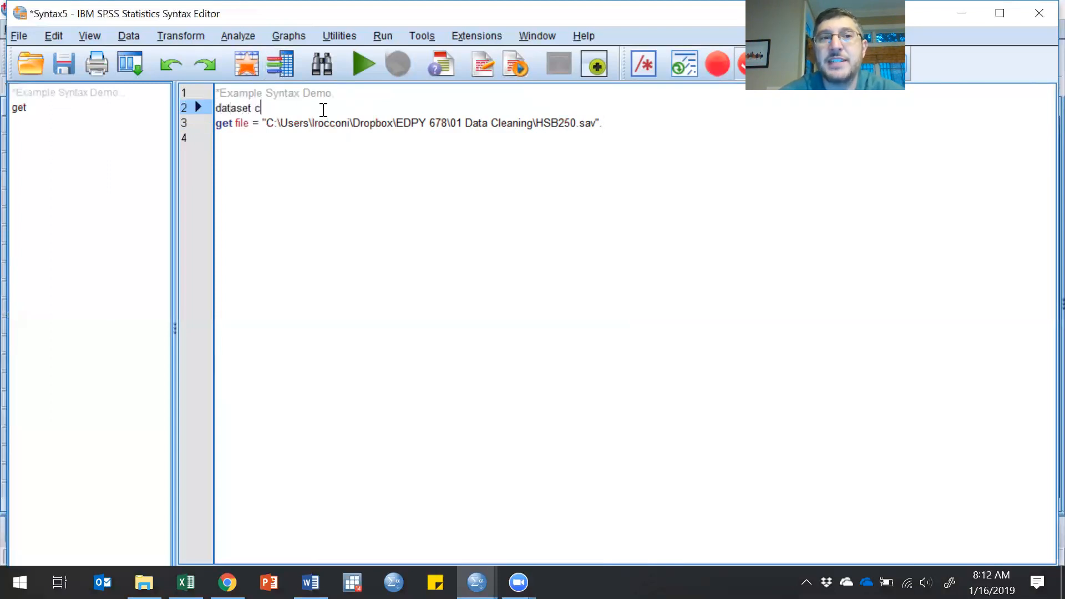
type("lose all.")
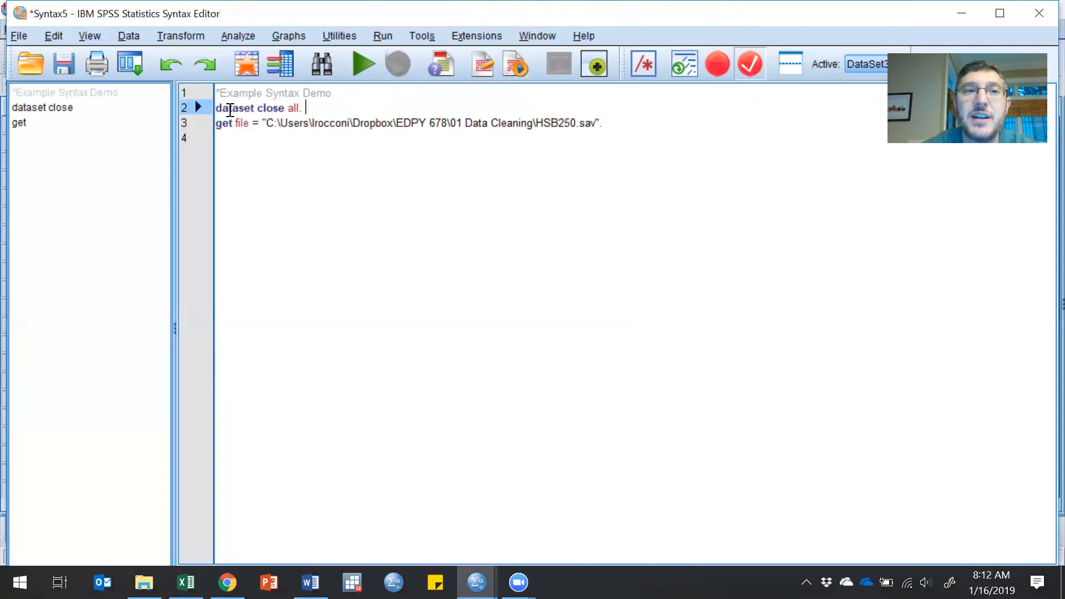
Step: Run the dataset close all and get file commands, then minimize the output window
mouse_move(222, 110)
left_mouse_down()
mouse_move(238, 110)
mouse_move(238, 122)
left_mouse_up()
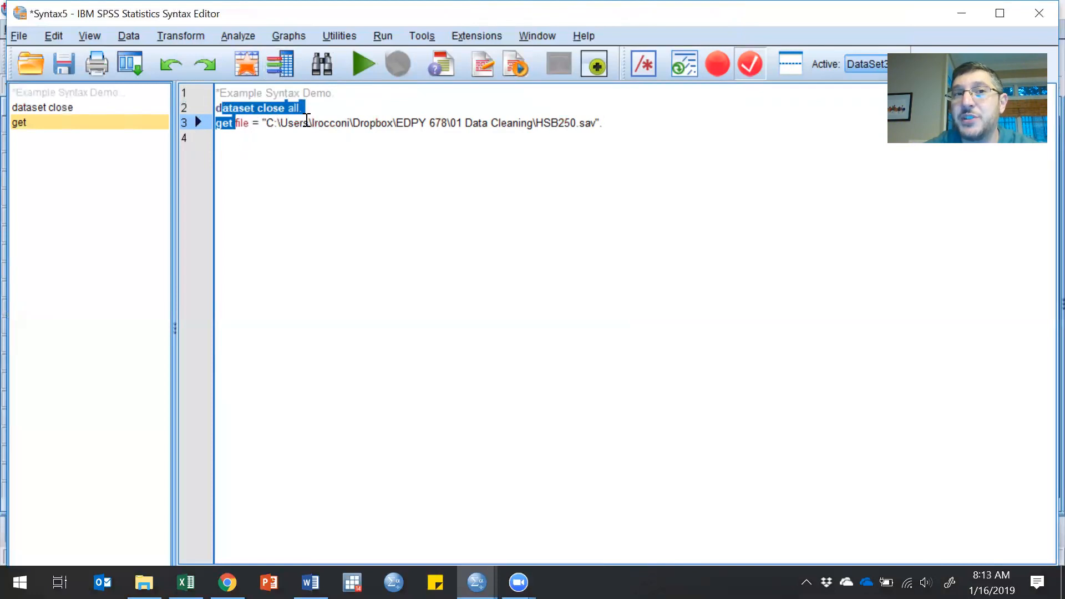
left_click(359, 61)
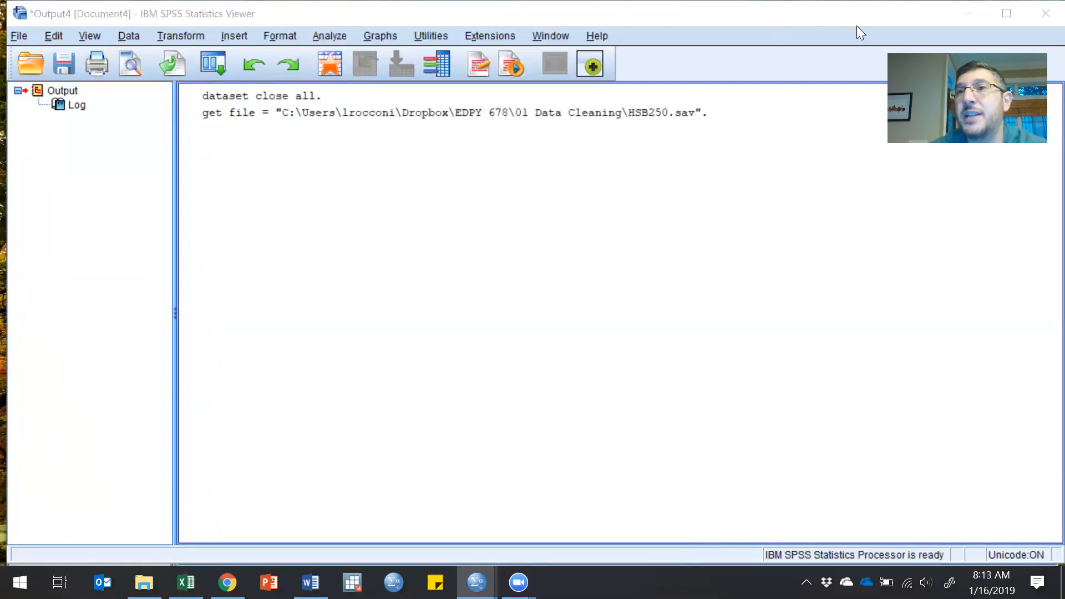
left_click(968, 13)
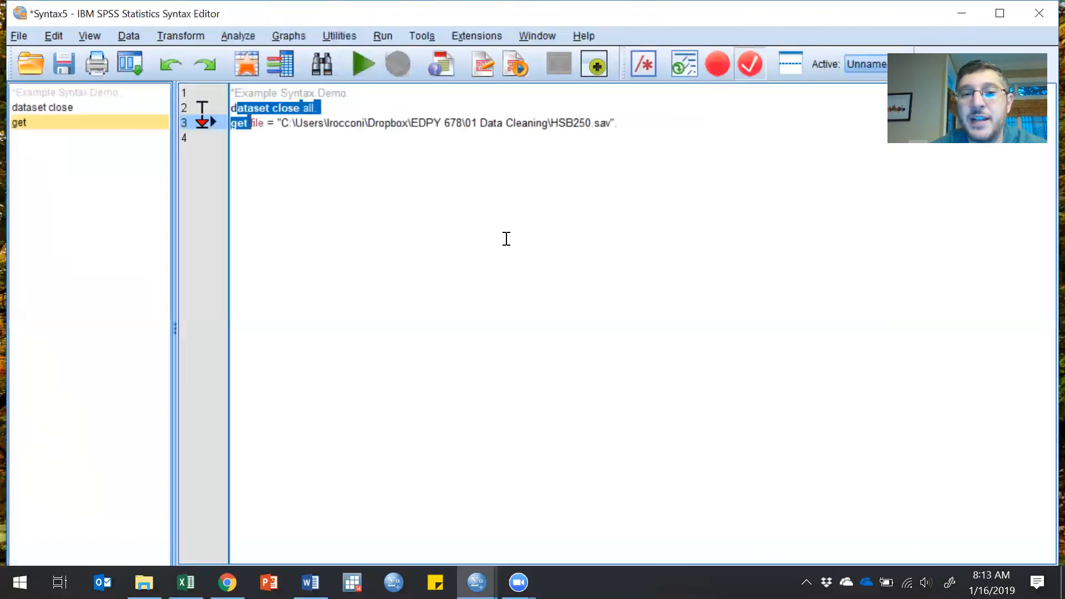
Step: Inspect the loaded HSB250.sav data in the Data Editor and return to the syntax
mouse_move(475, 571)
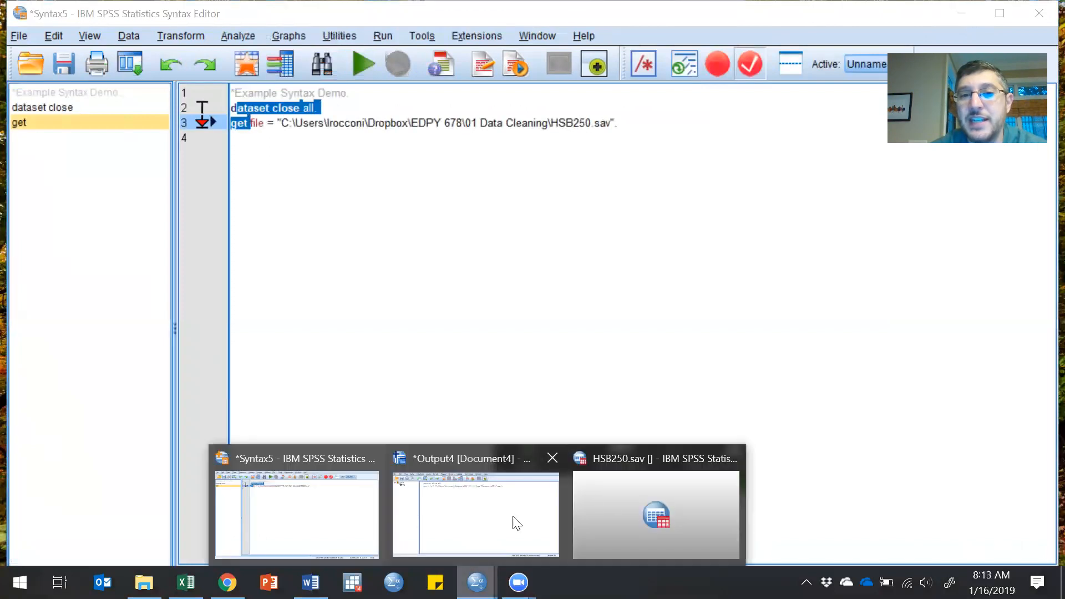
left_click(639, 501)
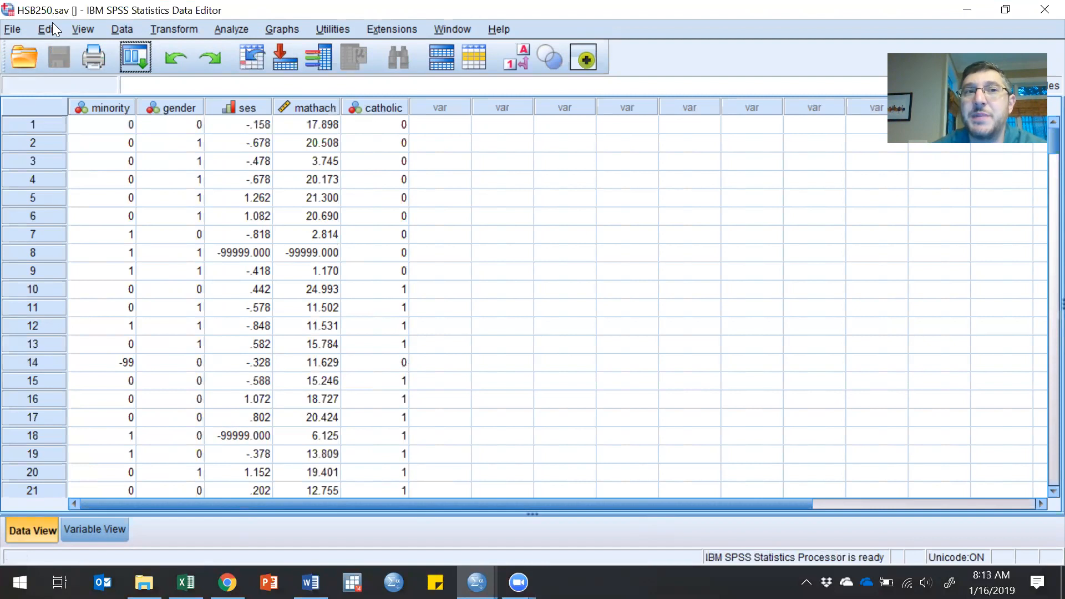
left_click(966, 13)
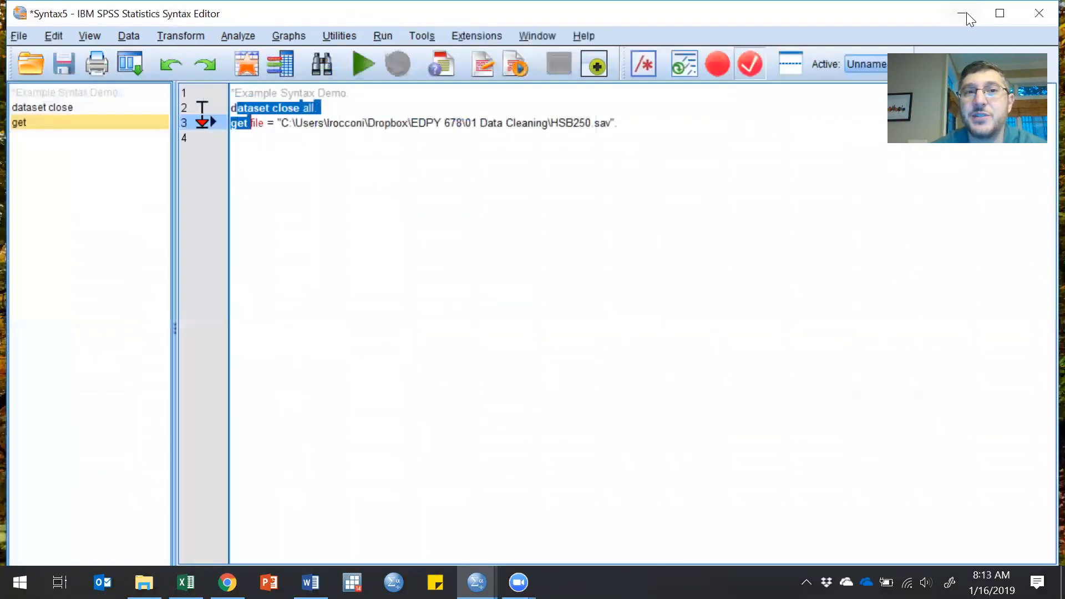
Step: Add the command "FREQUENCIES all." on line 5, leaving a blank line below the get file command
left_click(273, 149)
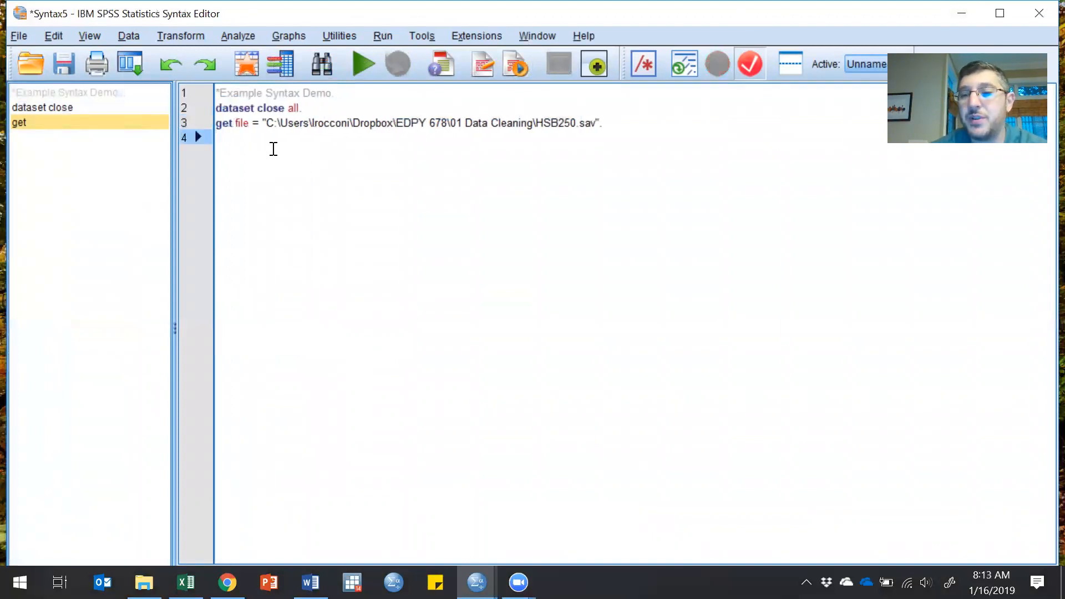
key("Return")
key("Return")
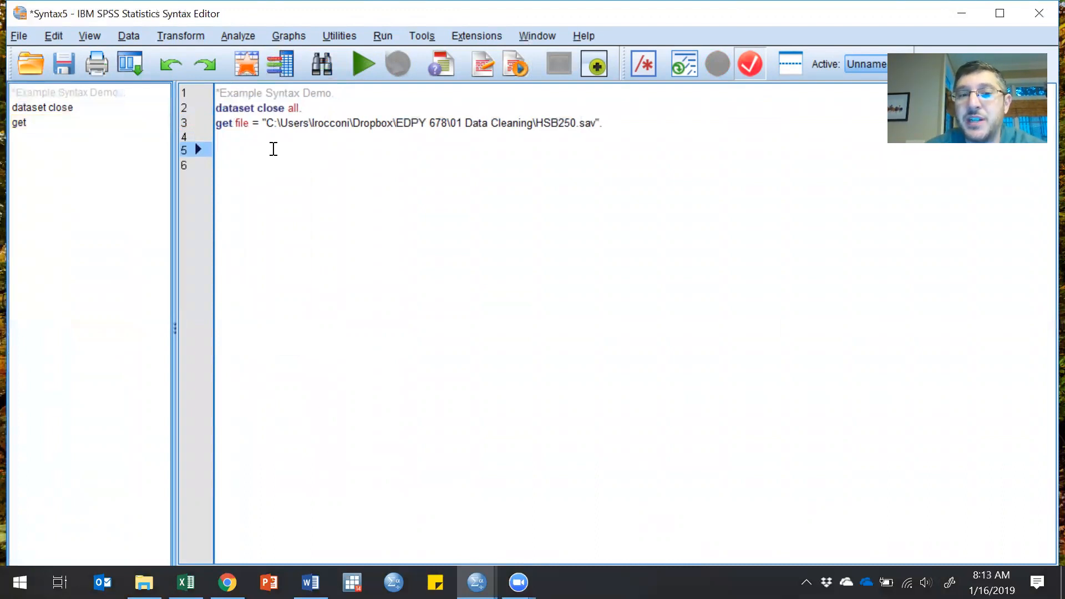
type("freq")
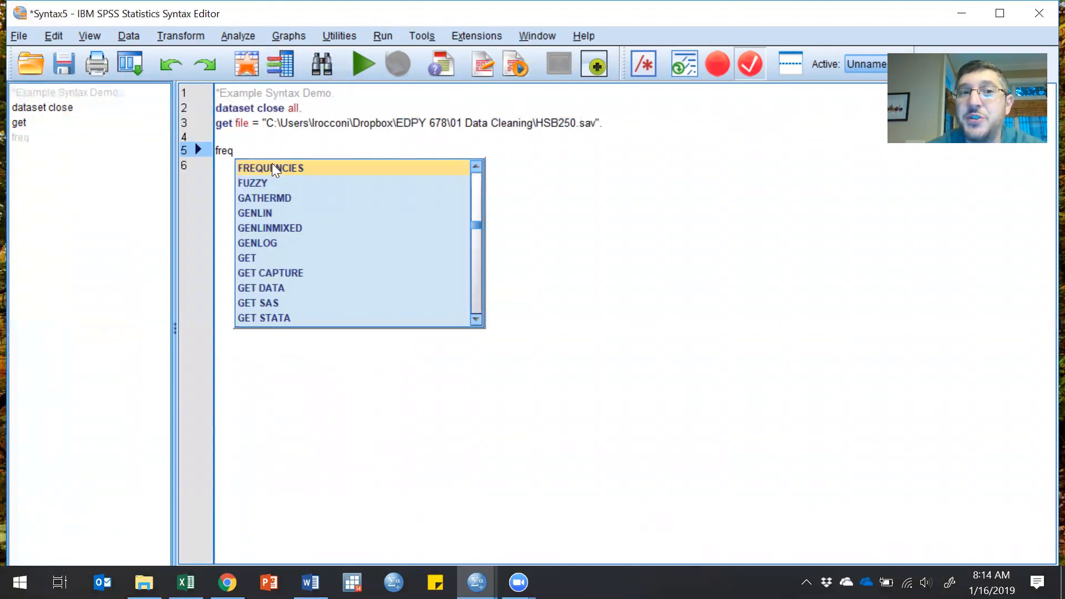
left_click(273, 167)
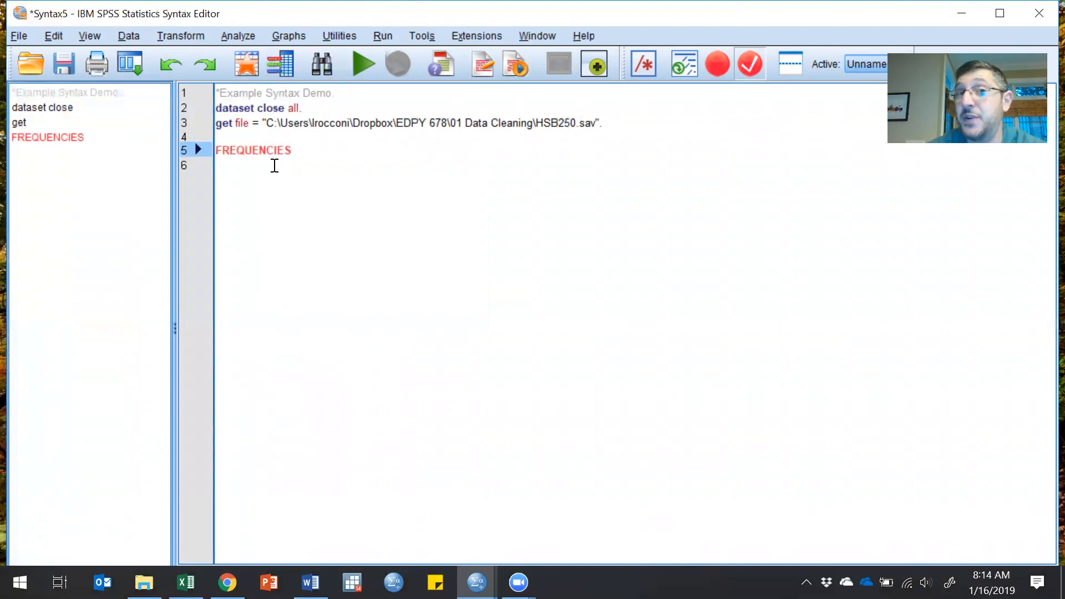
type("all.")
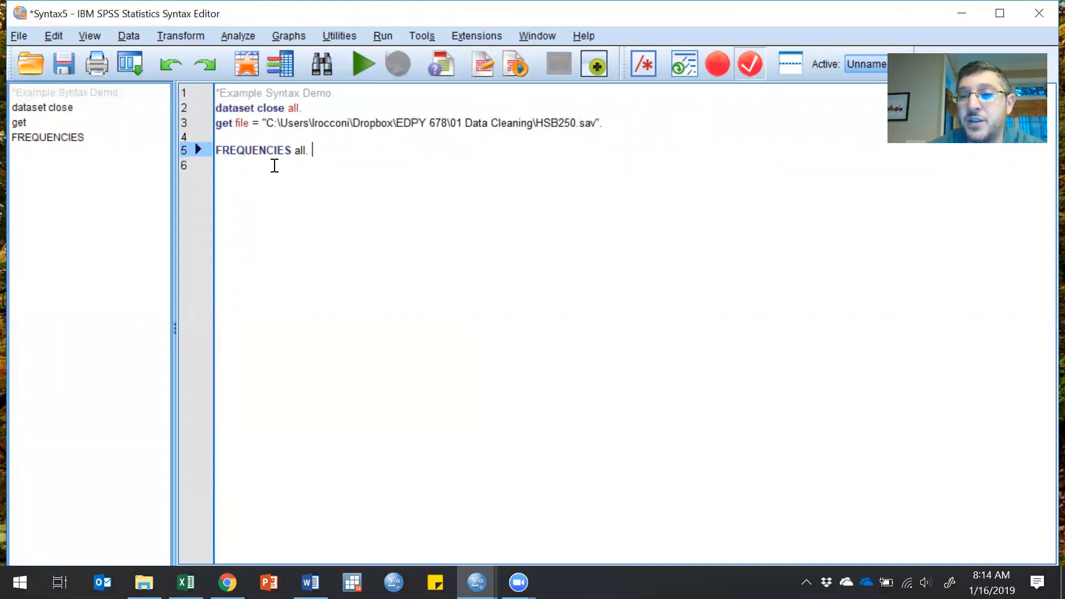
Step: Add the command "freq gender." on line 6, directly below the FREQUENCIES all command
key("Return")
type("freq")
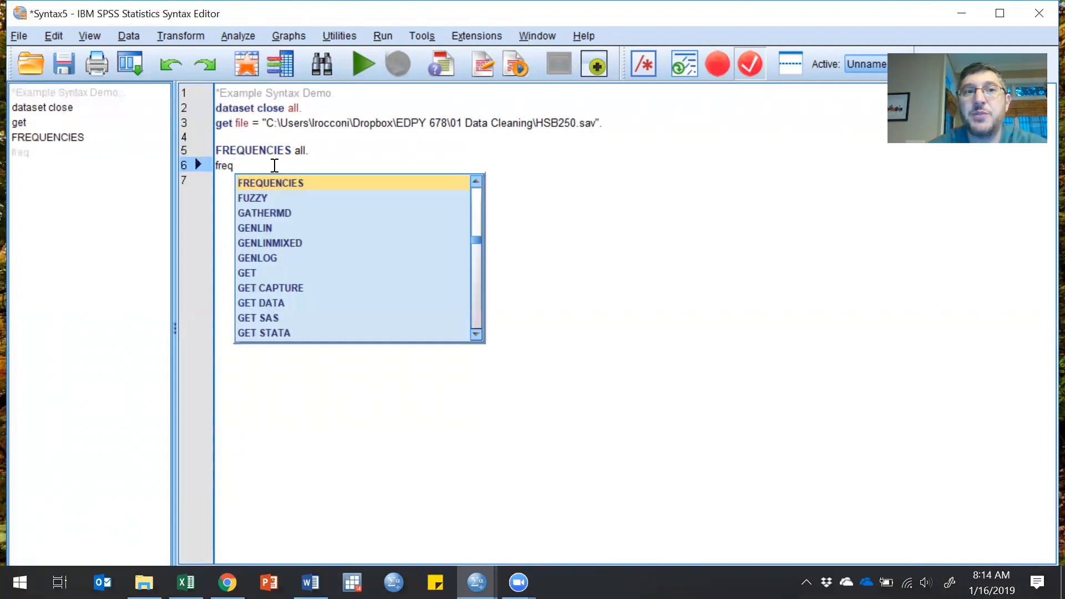
type(" gender.")
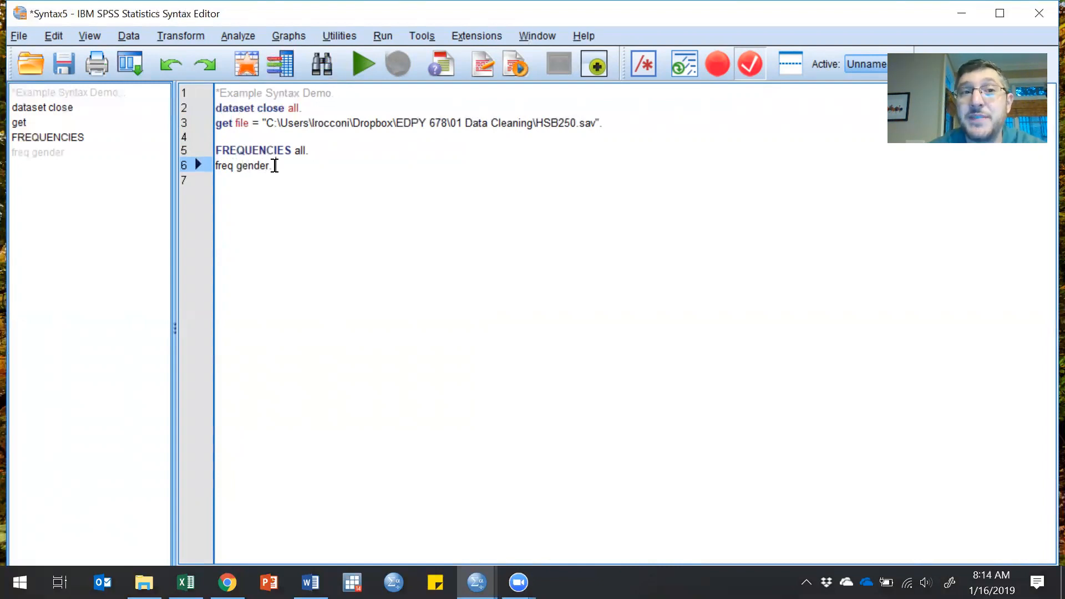
Step: Run only the freq gender command, check its gender frequency table in the output, and return to the syntax
left_click_drag(274, 165, 215, 169)
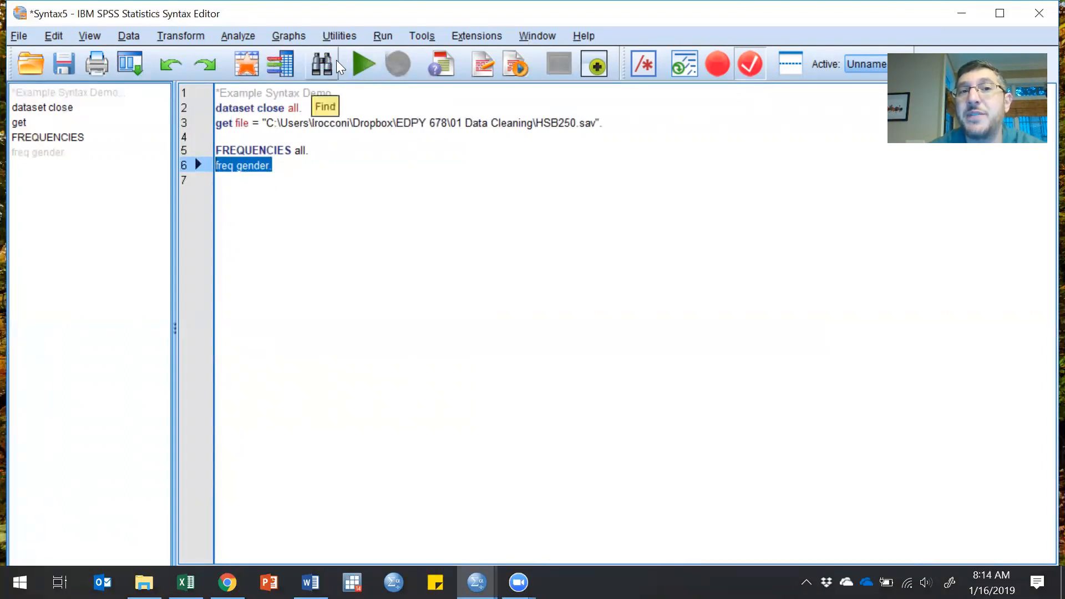
left_click(370, 59)
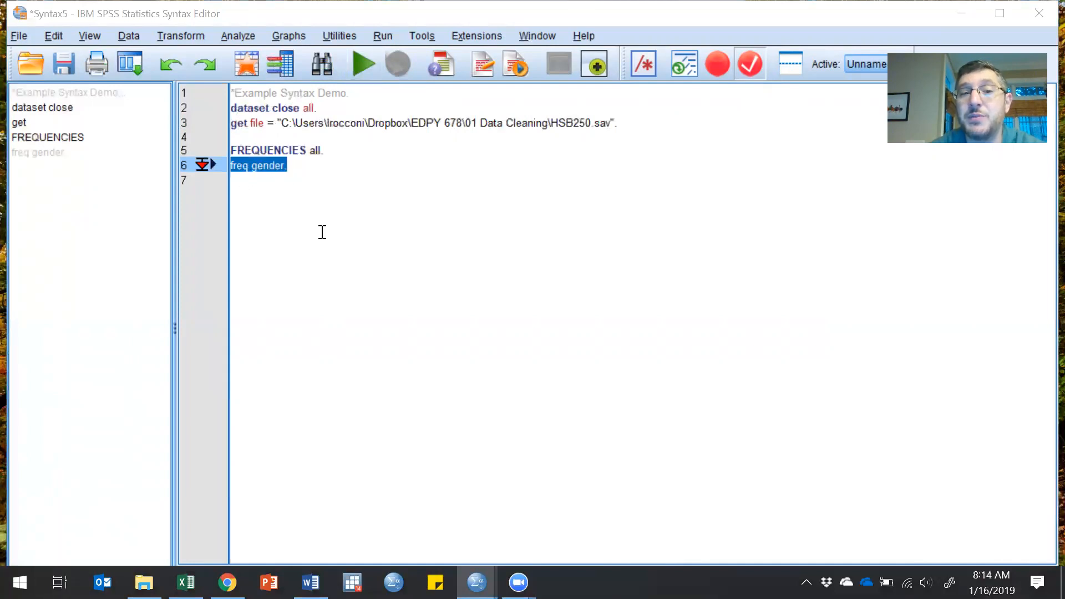
mouse_move(476, 582)
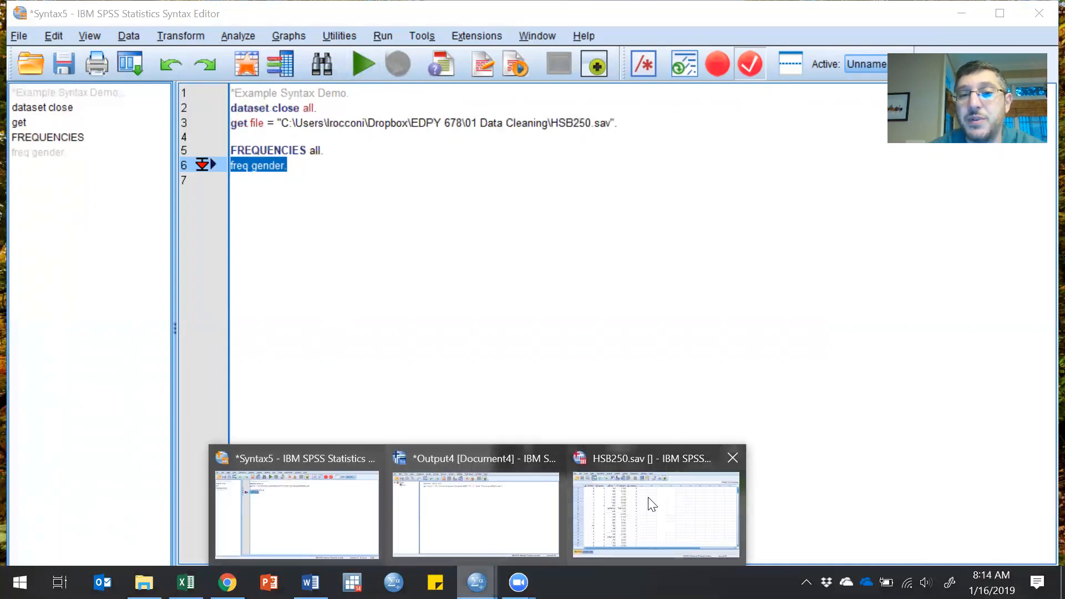
left_click(516, 507)
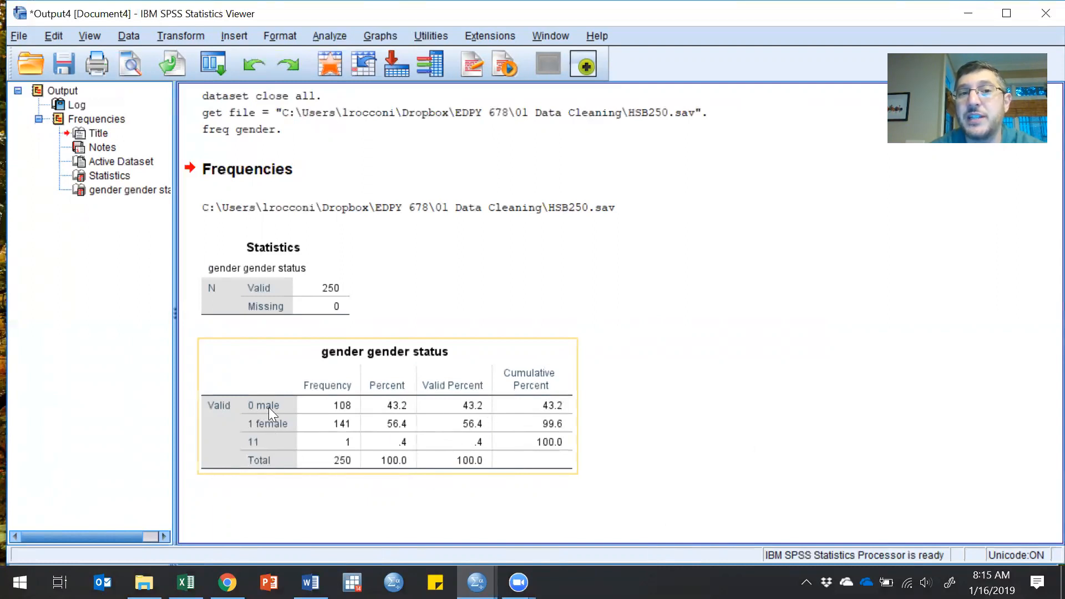
left_click(970, 12)
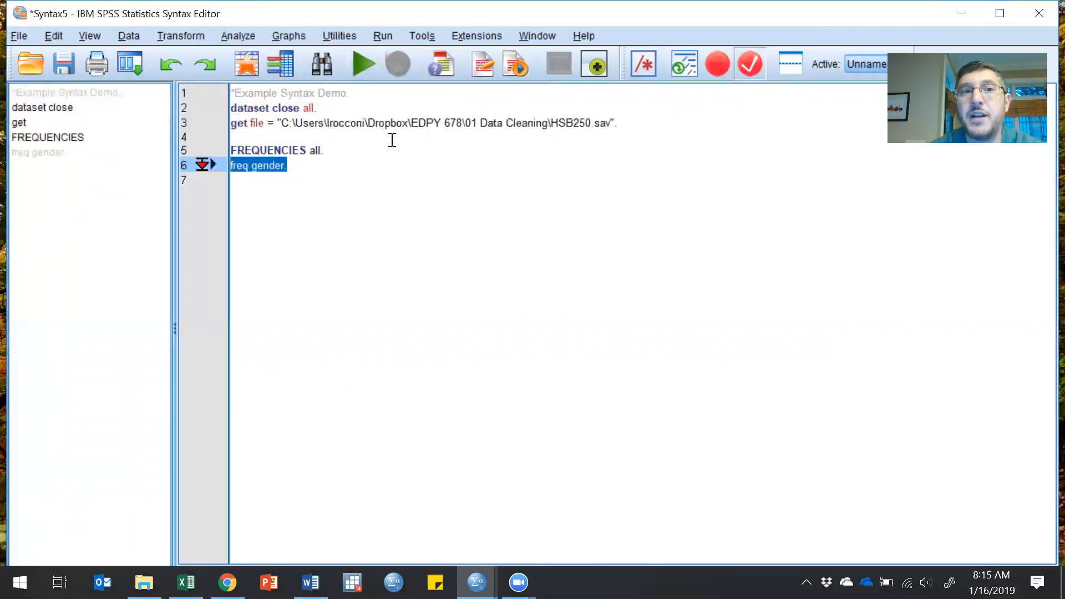
Step: Run the FREQUENCIES all command on line 5 and bring up the output window
left_click_drag(276, 150, 231, 136)
left_click_drag(332, 144, 328, 145)
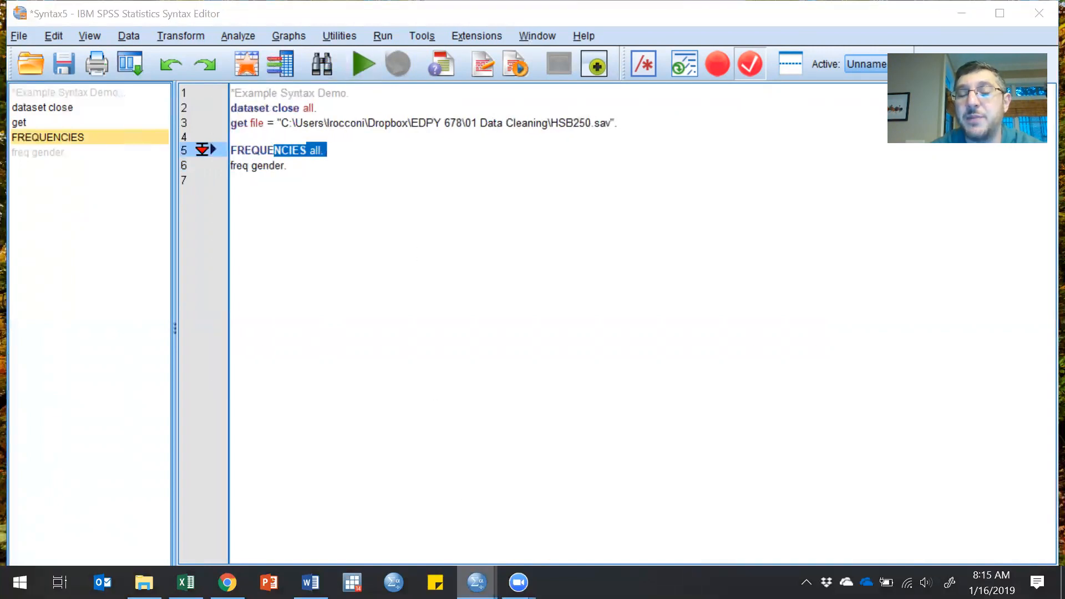
mouse_move(476, 583)
left_click(521, 511)
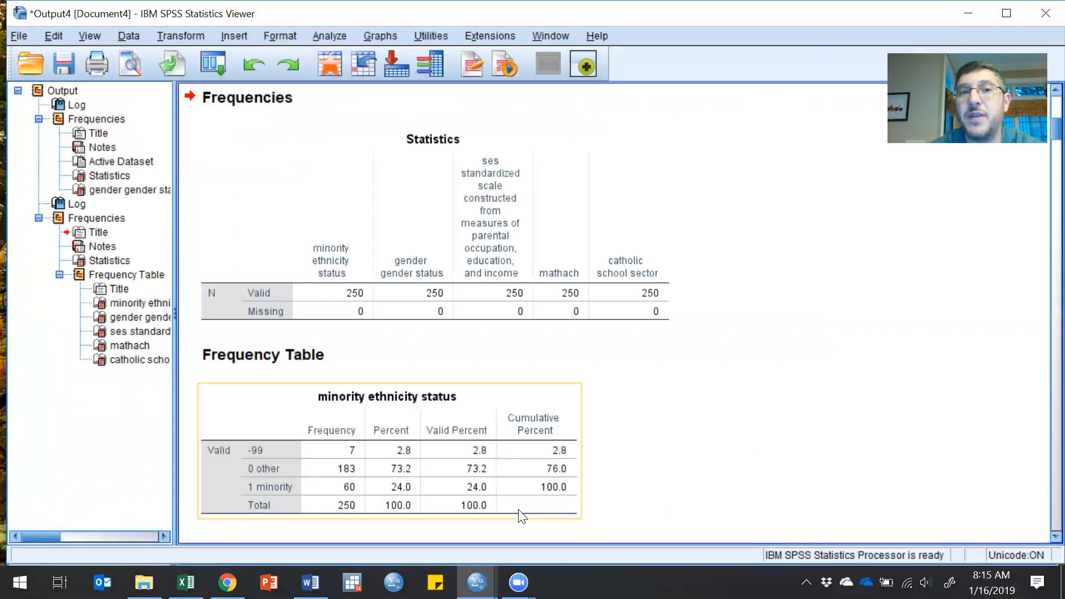
Step: Examine the frequency tables for minority, gender, ses, mathach and catholic in the output, and return to the syntax
scroll(743, 340, "down", 20)
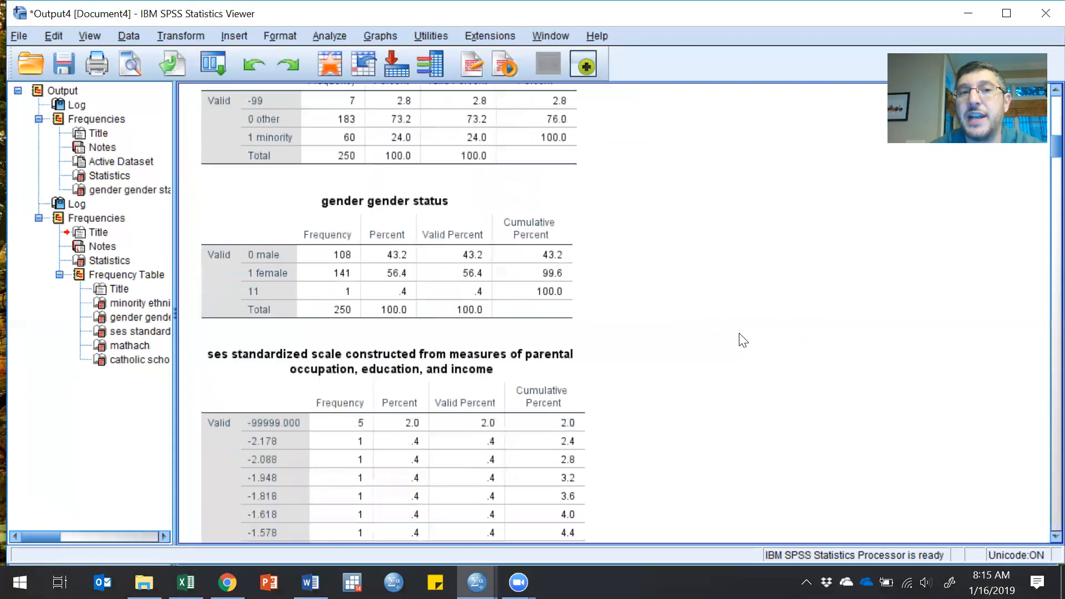
scroll(743, 340, "down", 15)
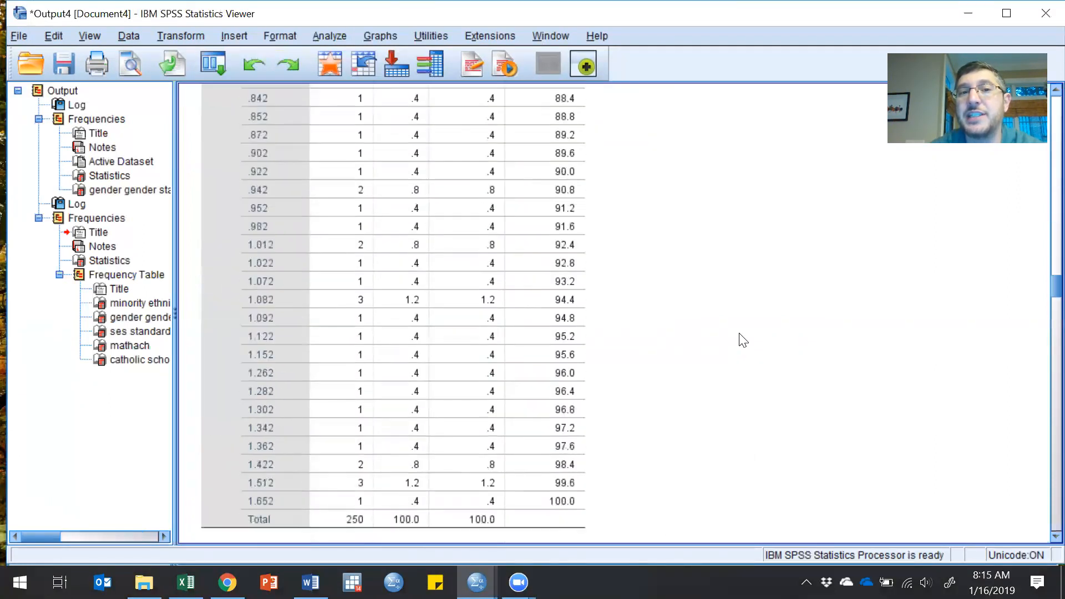
scroll(744, 339, "up", 20)
scroll(743, 339, "up", 20)
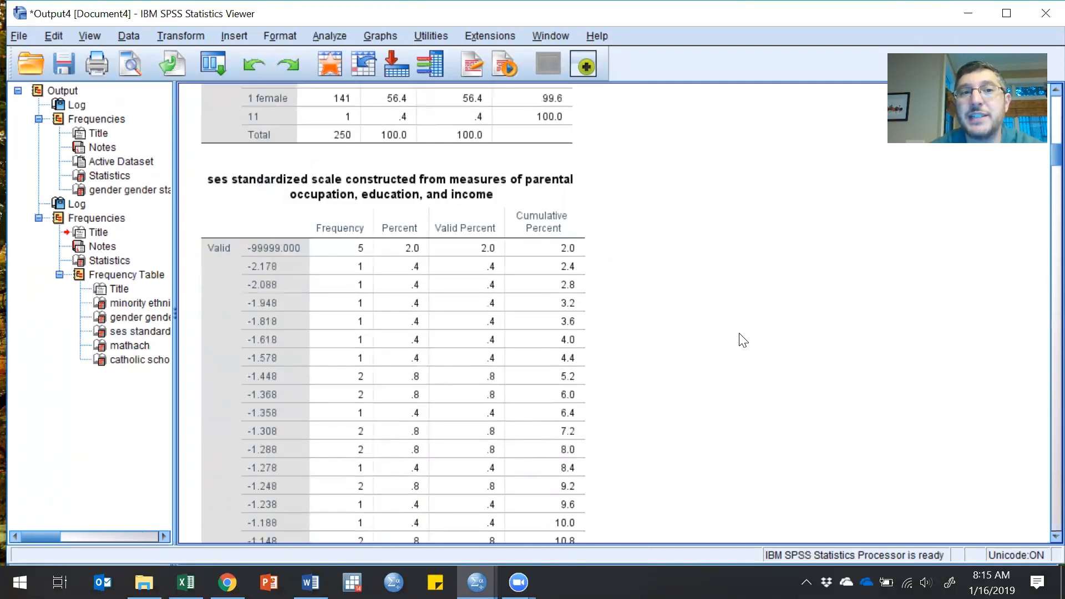
scroll(744, 339, "down", 20)
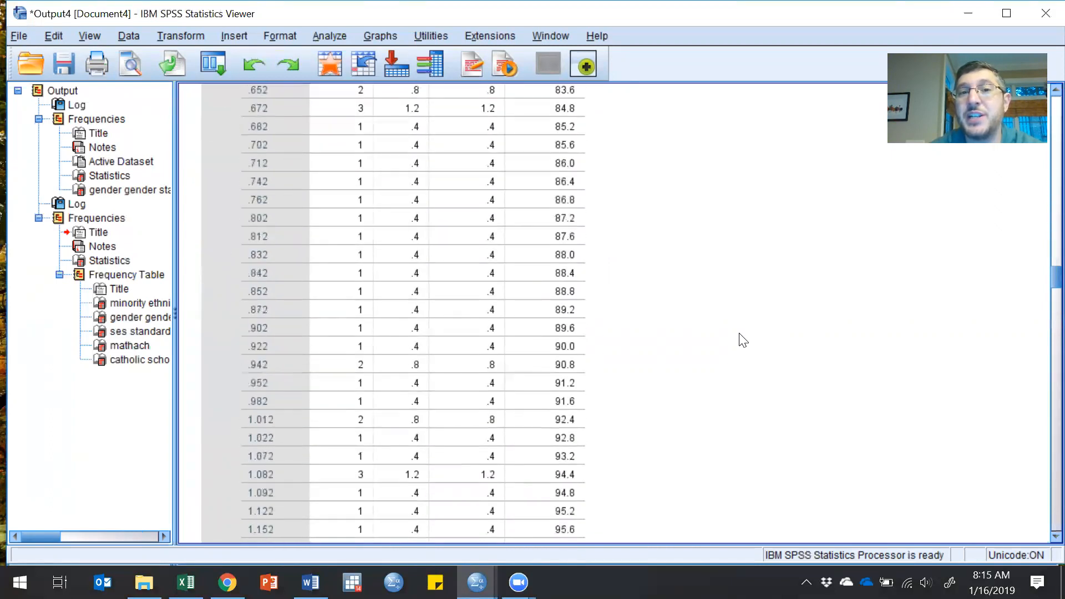
scroll(743, 339, "down", 10)
scroll(743, 340, "down", 20)
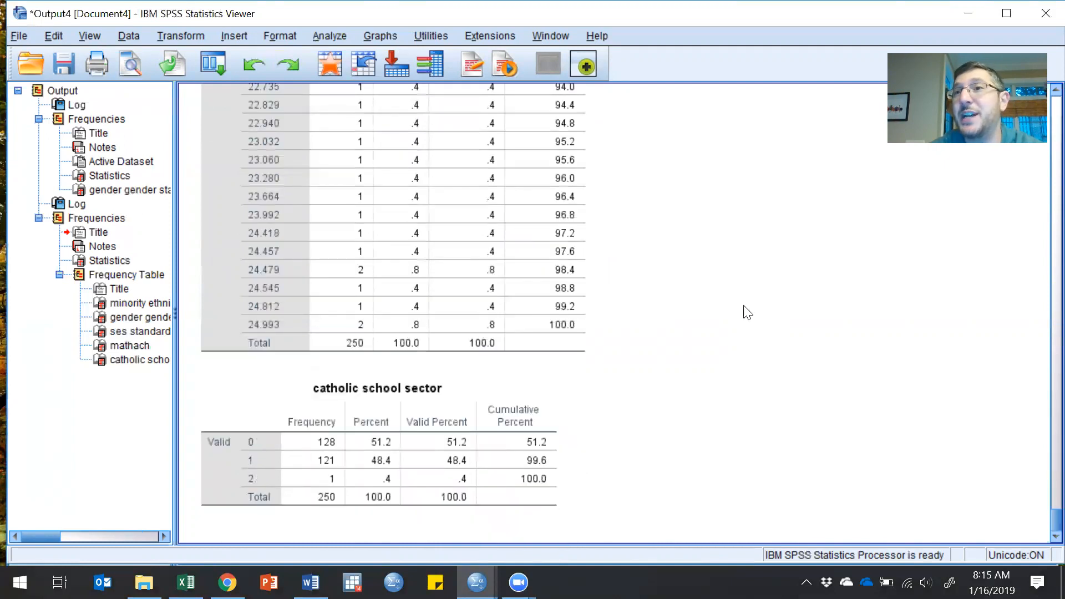
left_click(957, 14)
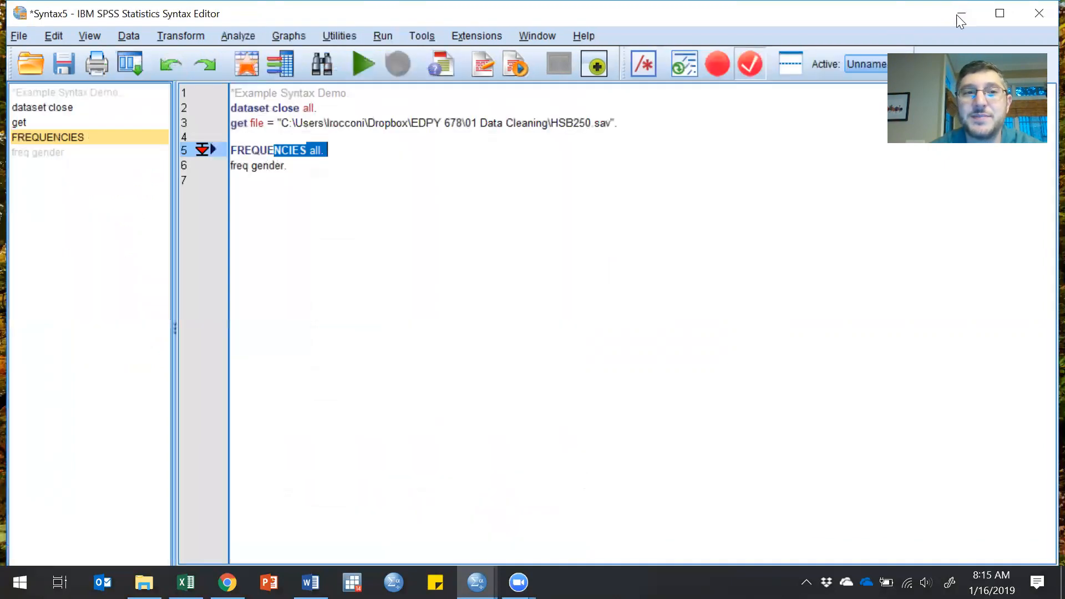
Step: Add the command "DESCRIPTIVES ses mathach." on line 8, leaving a blank line below freq gender
left_click(325, 165)
key("Return")
key("Return")
type("des")
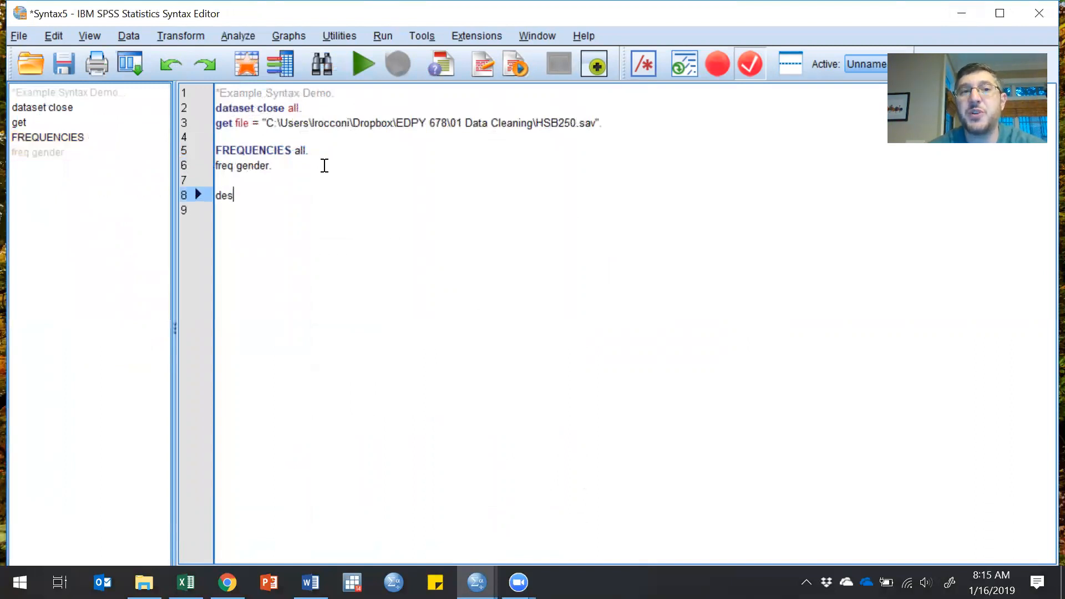
key("Return")
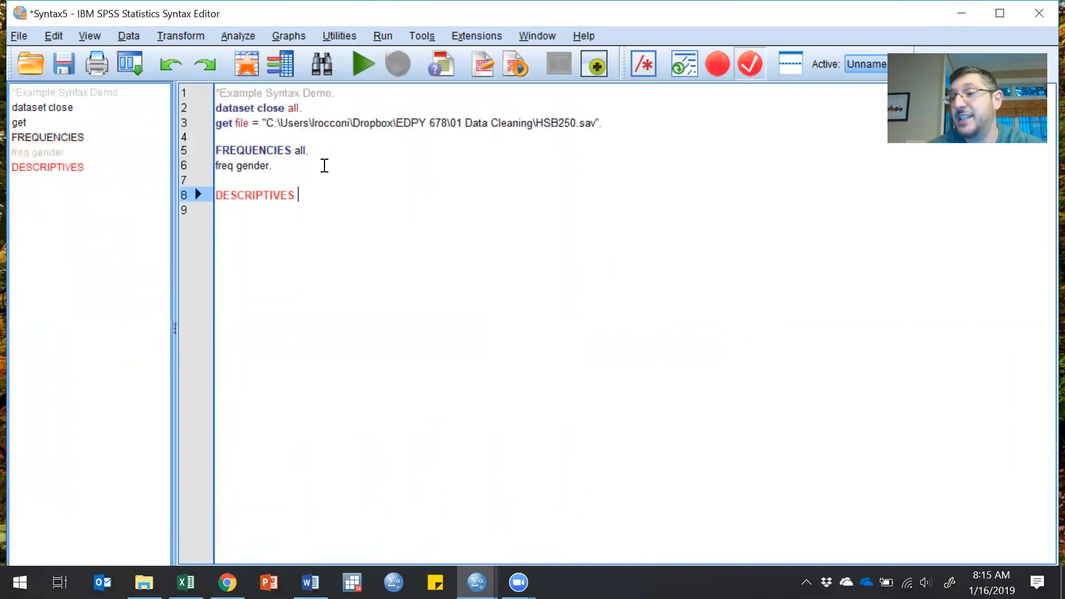
type("ses mathach.")
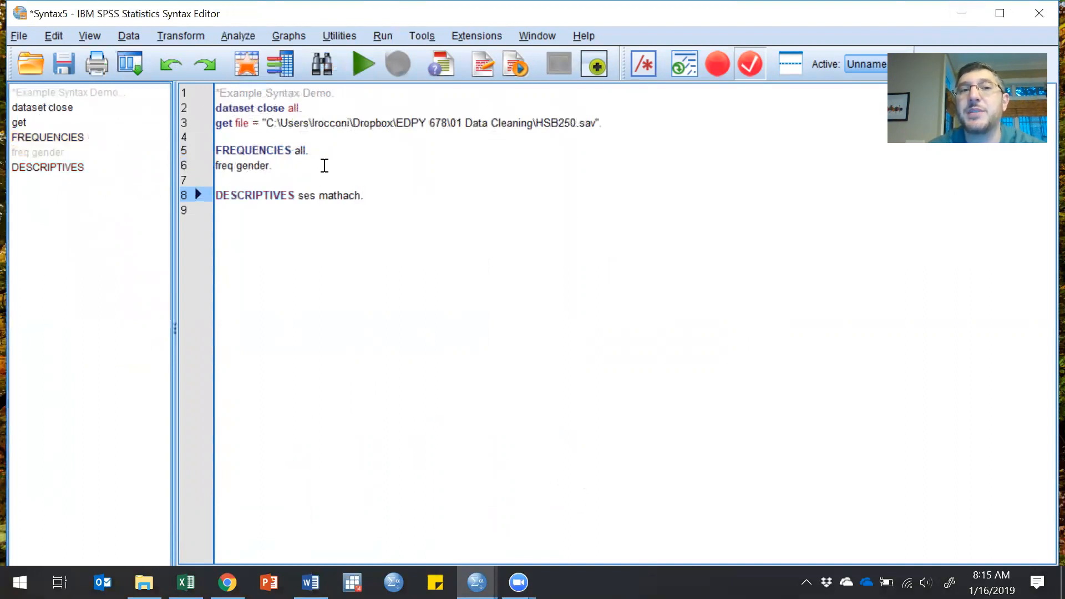
Step: Run the DESCRIPTIVES command, review the Descriptive Statistics table for ses and mathach, and return to the syntax
left_click_drag(368, 194, 258, 201)
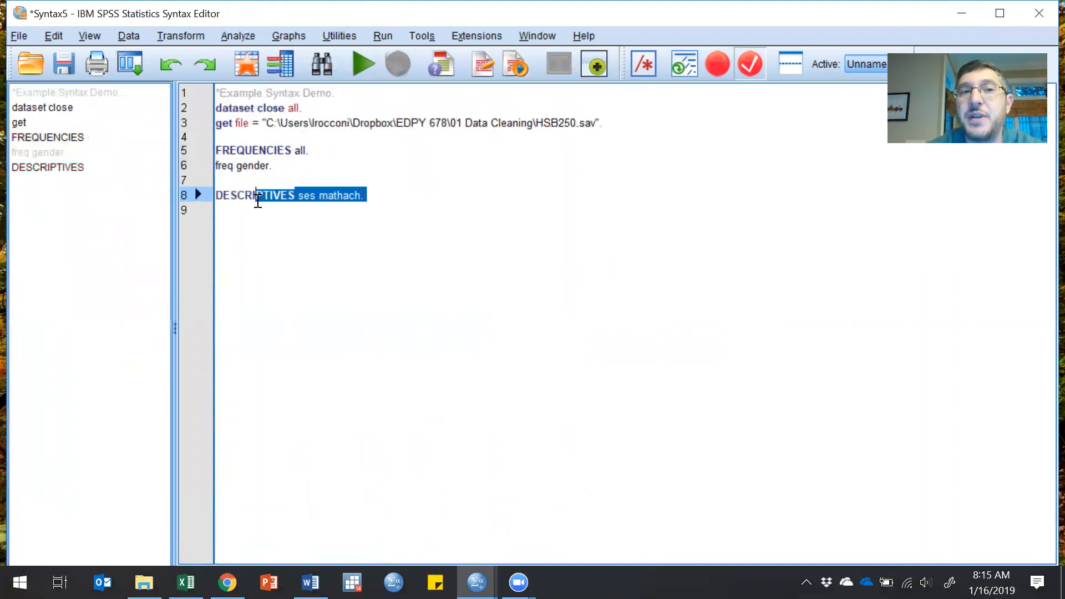
left_click(359, 58)
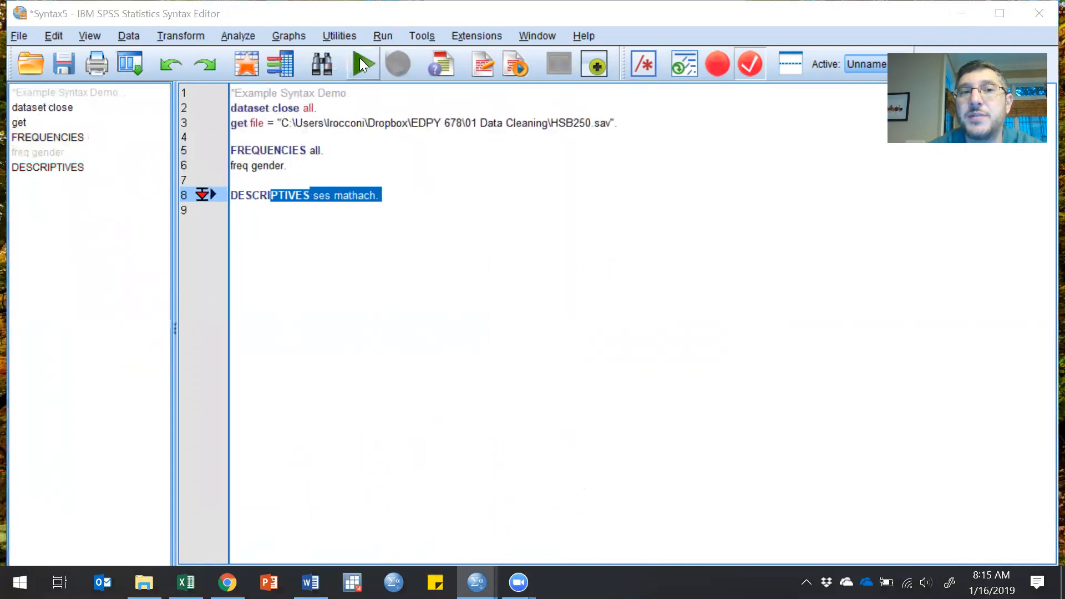
mouse_move(476, 583)
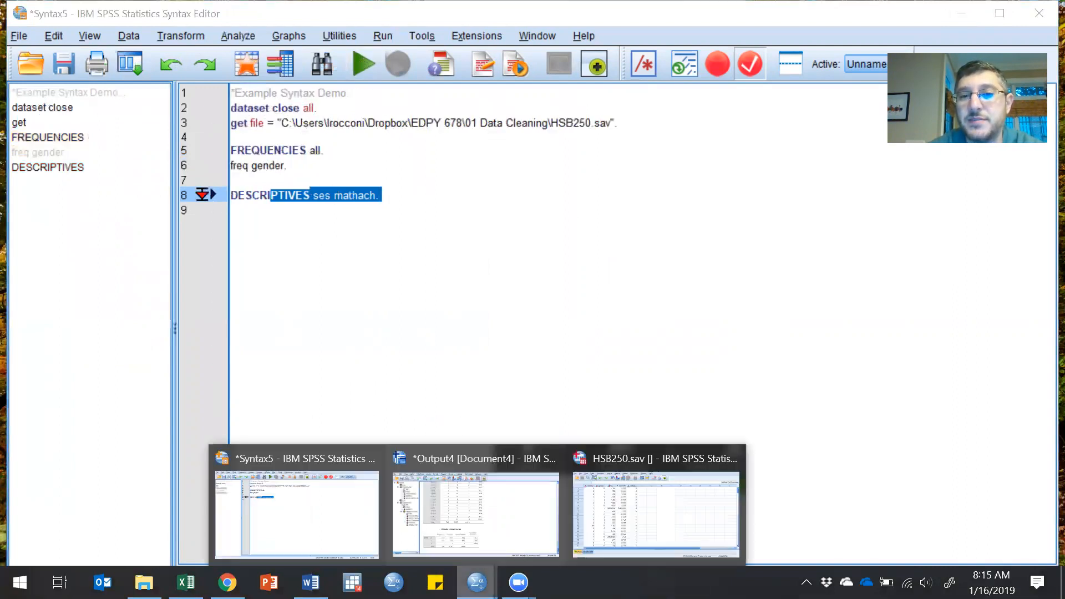
left_click(488, 511)
scroll(698, 348, "down", 1)
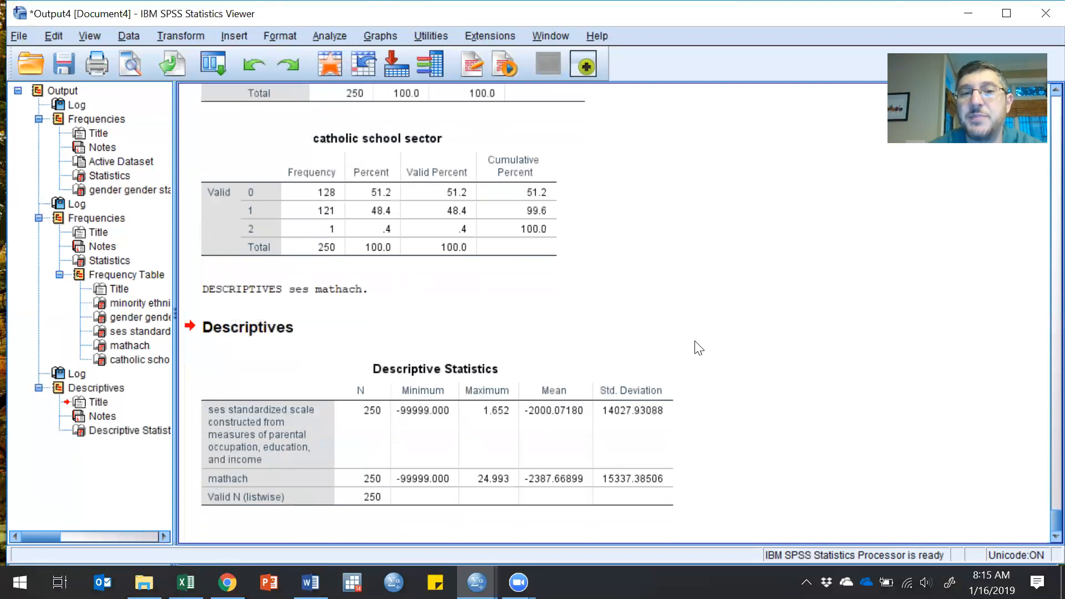
left_click(456, 444)
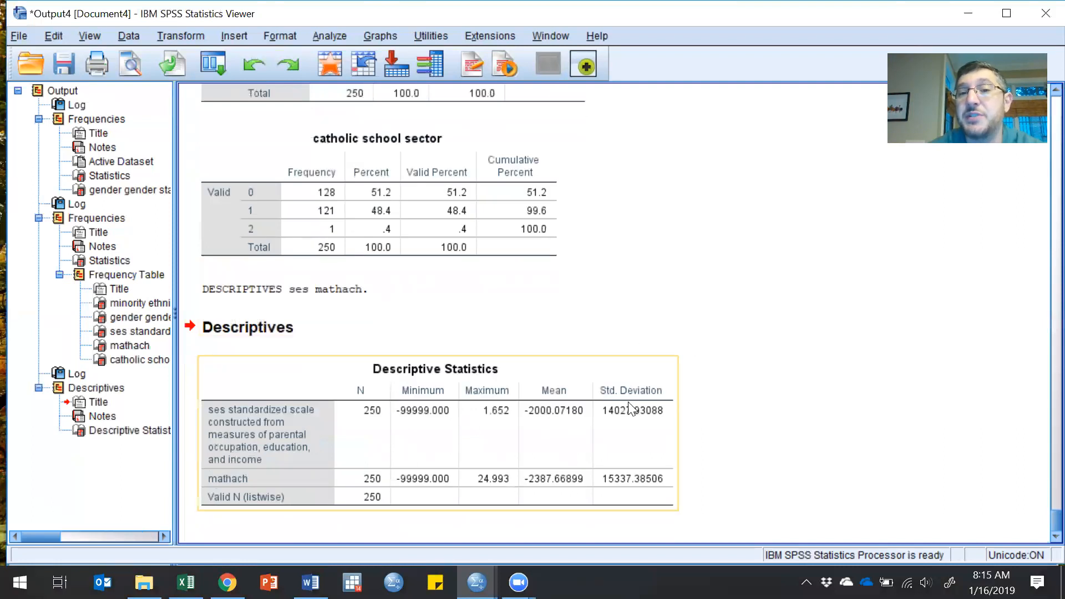
left_click(714, 391)
left_click(571, 385)
left_click(732, 393)
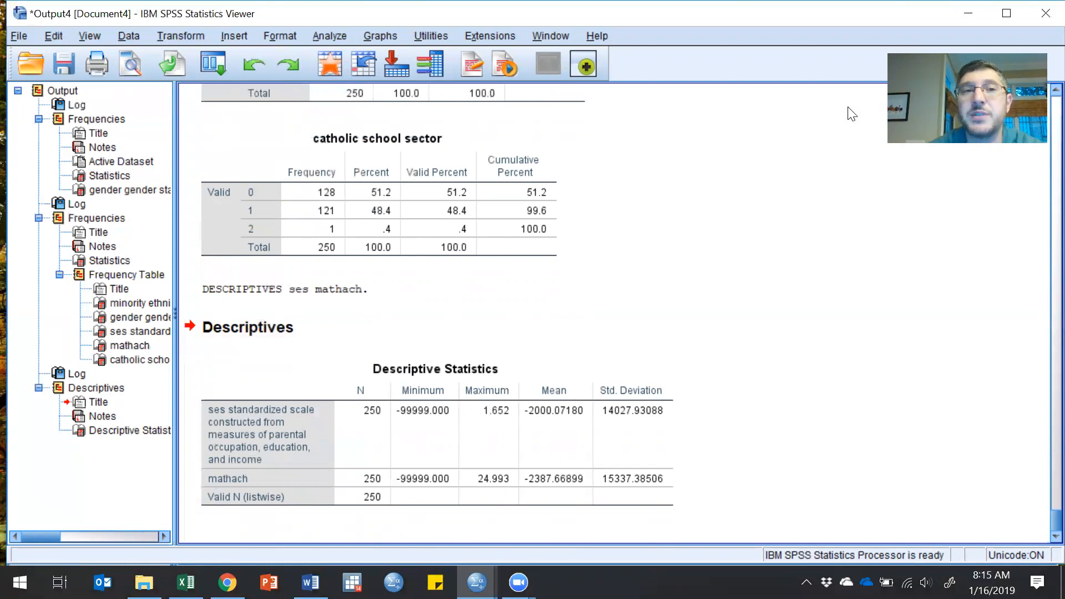
left_click(967, 19)
Step: Start a FREQUENCIES command for ses and mathach on line 10, ending with a slash for a subcommand
left_click(494, 181)
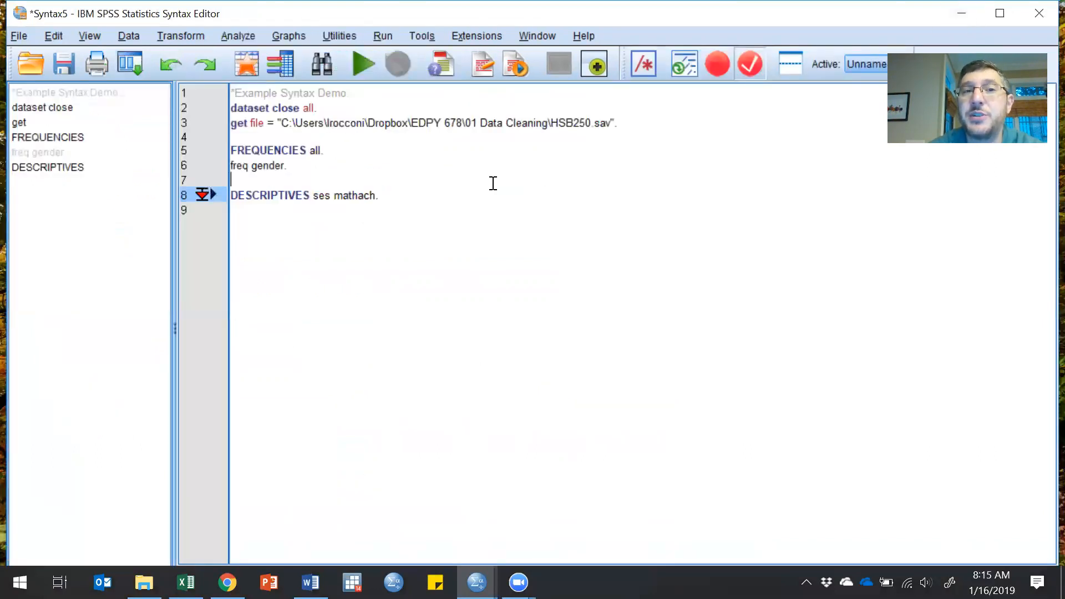
left_click(462, 210)
key("Return")
type("freq")
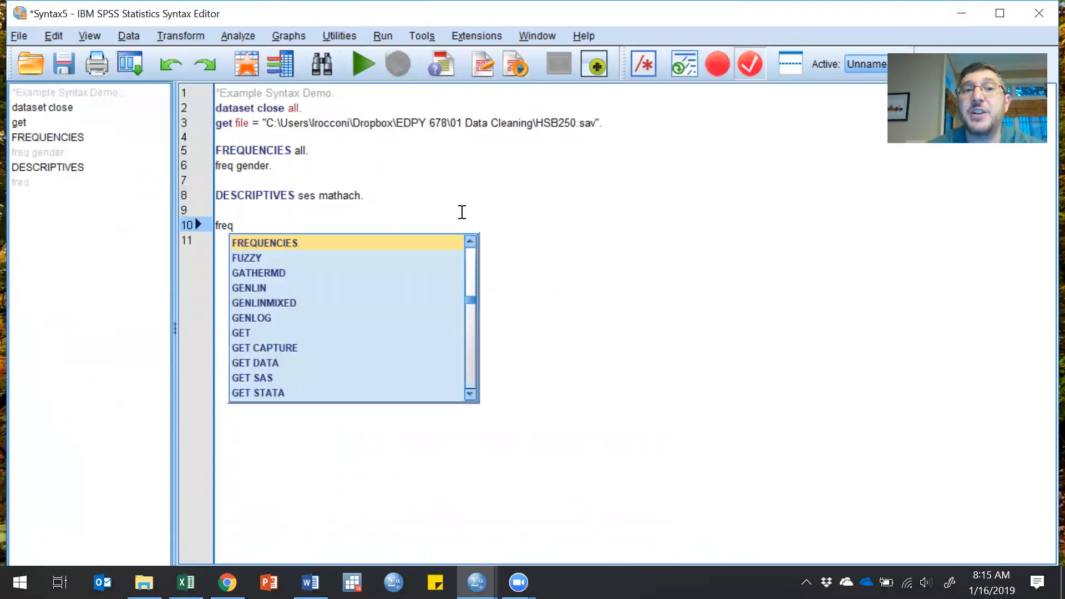
left_click(344, 241)
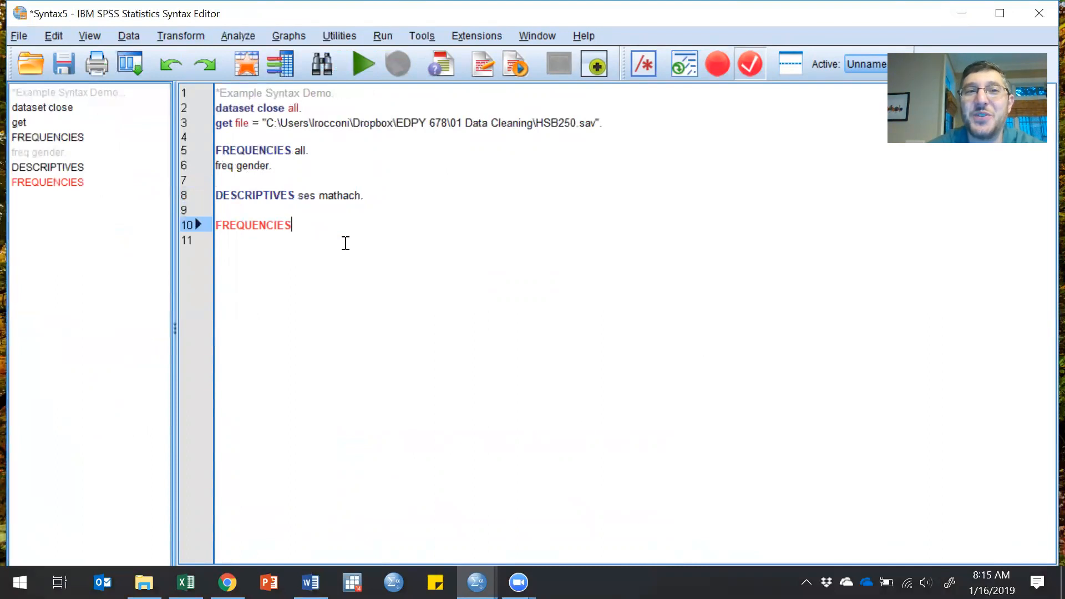
type("ses mat")
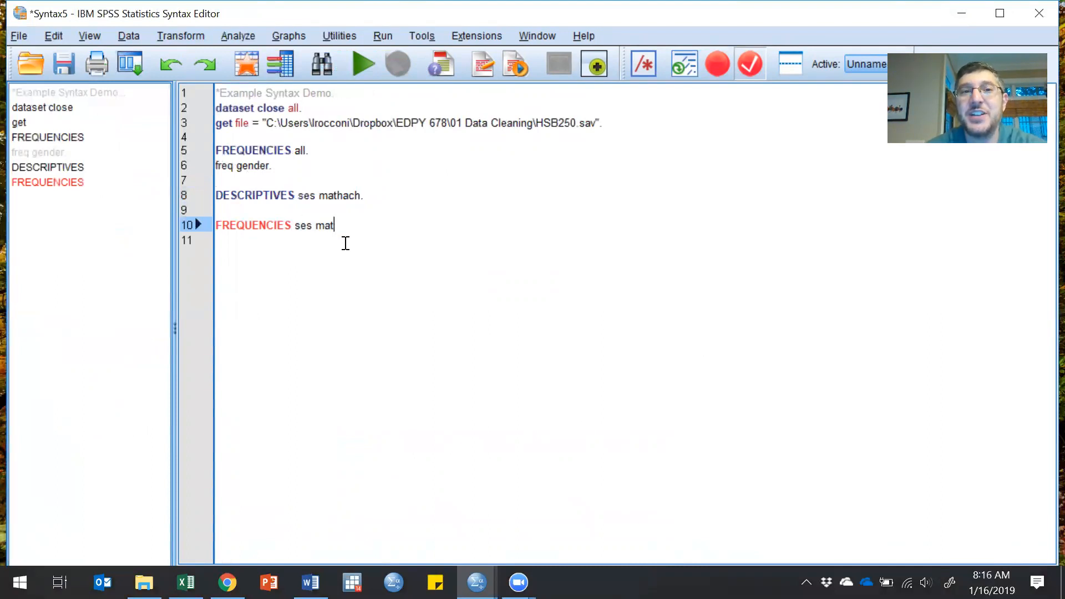
type("hach /")
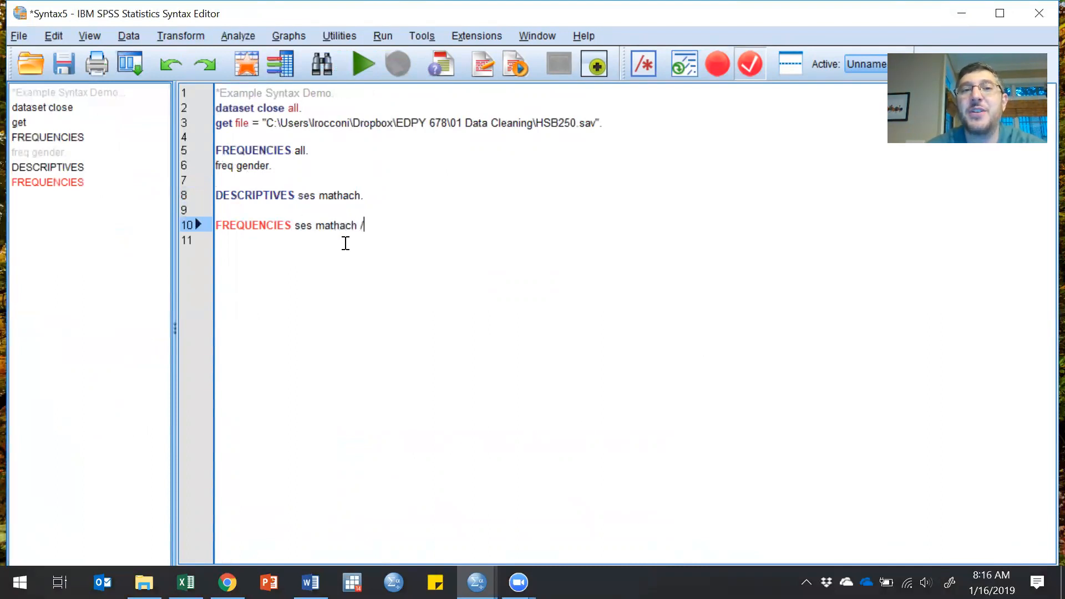
Step: Complete the line 10 subcommand as "/statistics = mean median mode stddev skewness kurtosis" and close the command with a period
type("statistics")
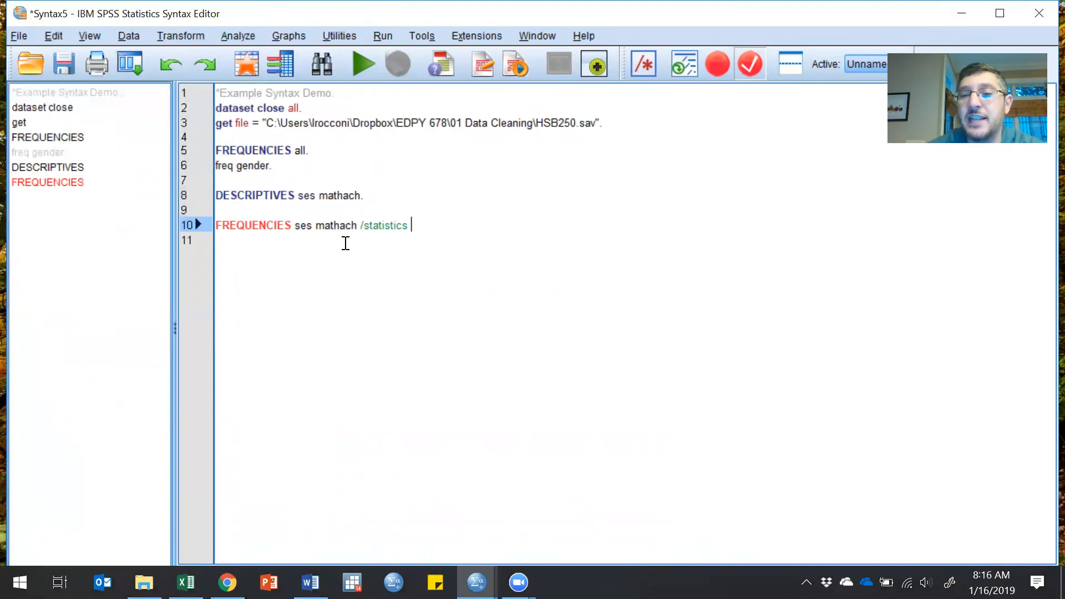
type("= mean median mode st")
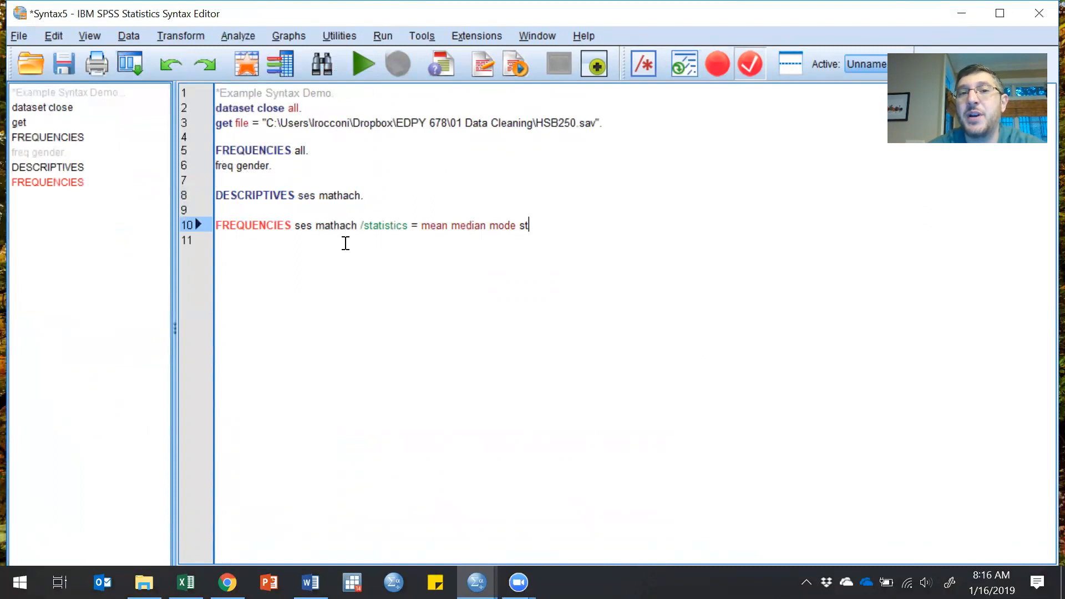
type("ddev")
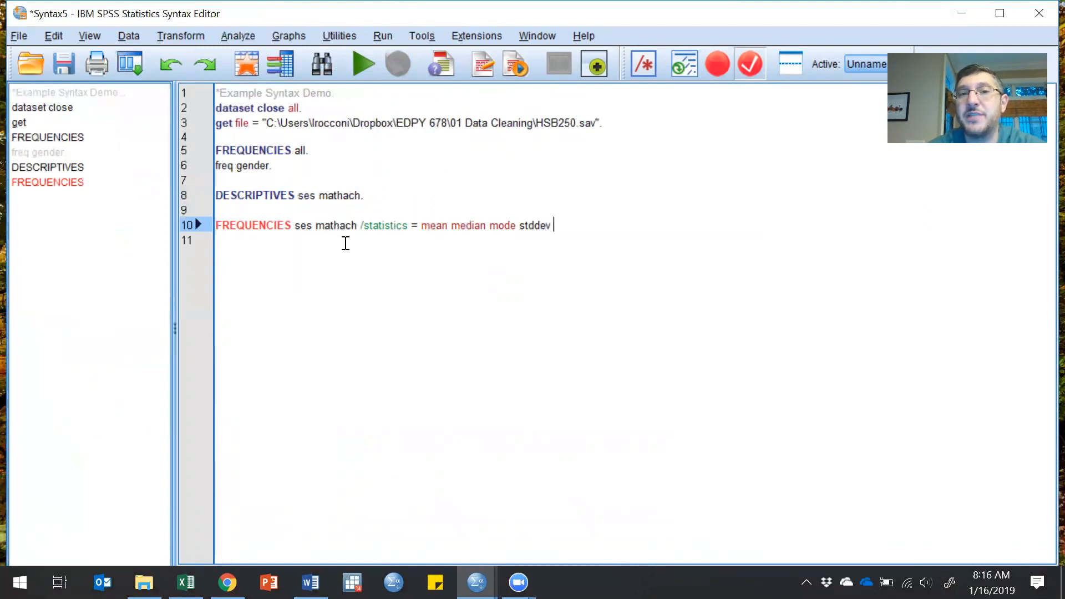
type(" skewne")
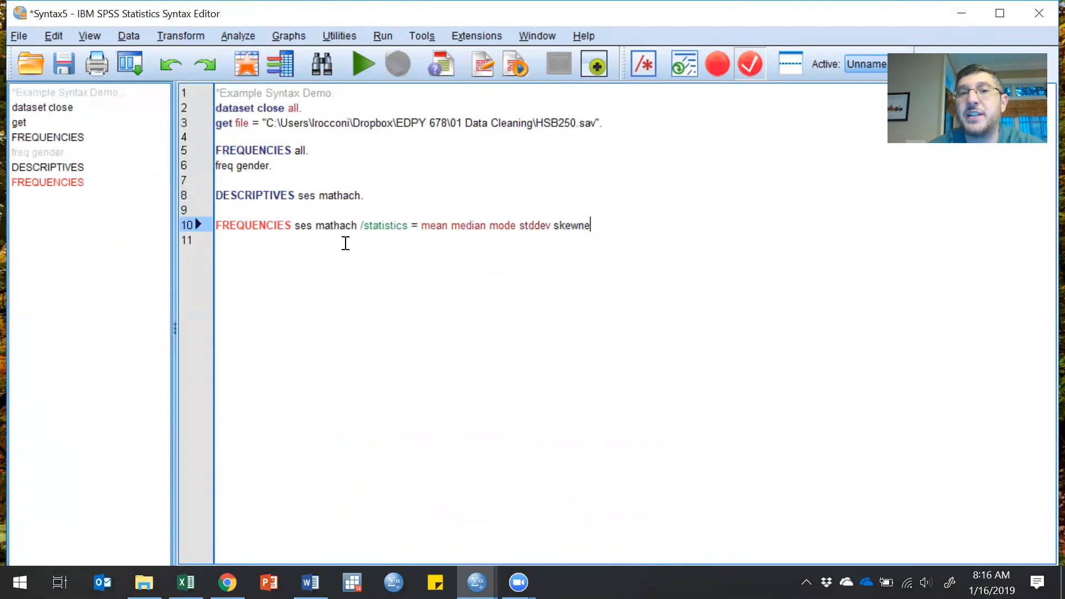
type("ss")
key("Escape")
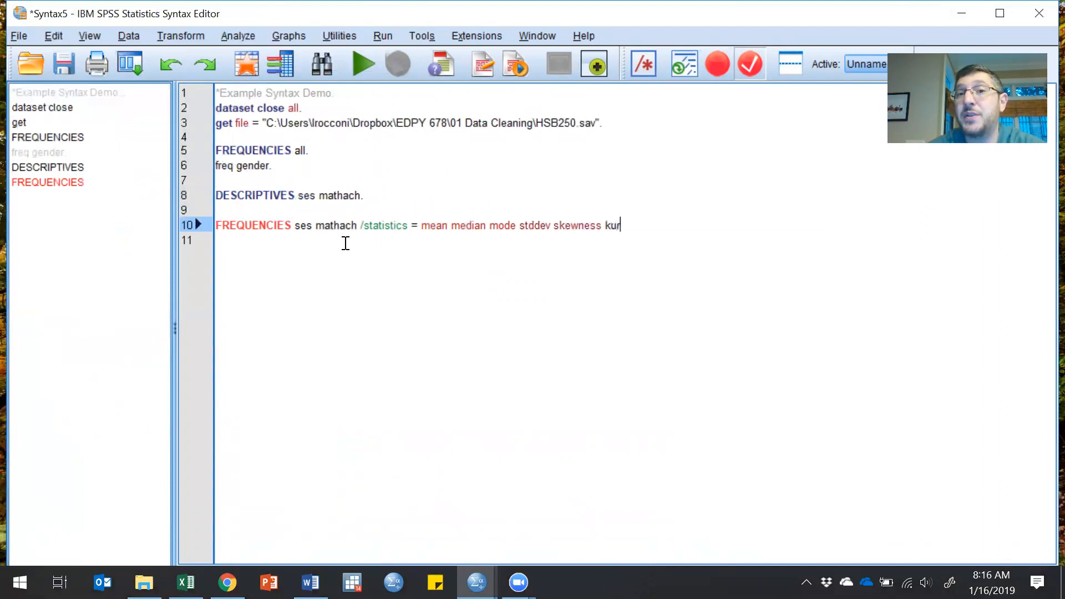
type("kurtosis")
key("Escape")
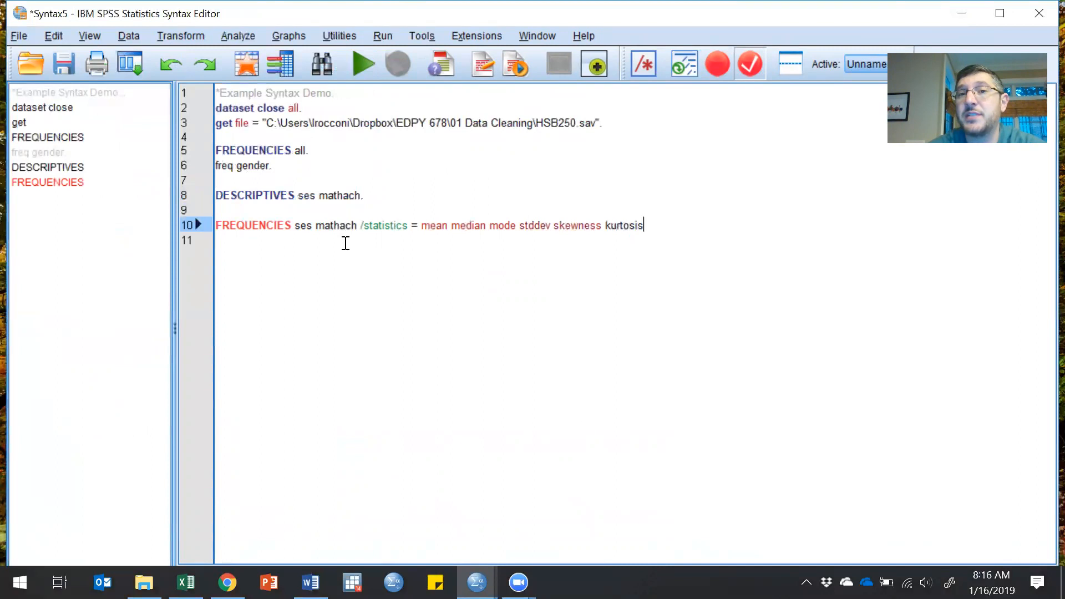
type("p")
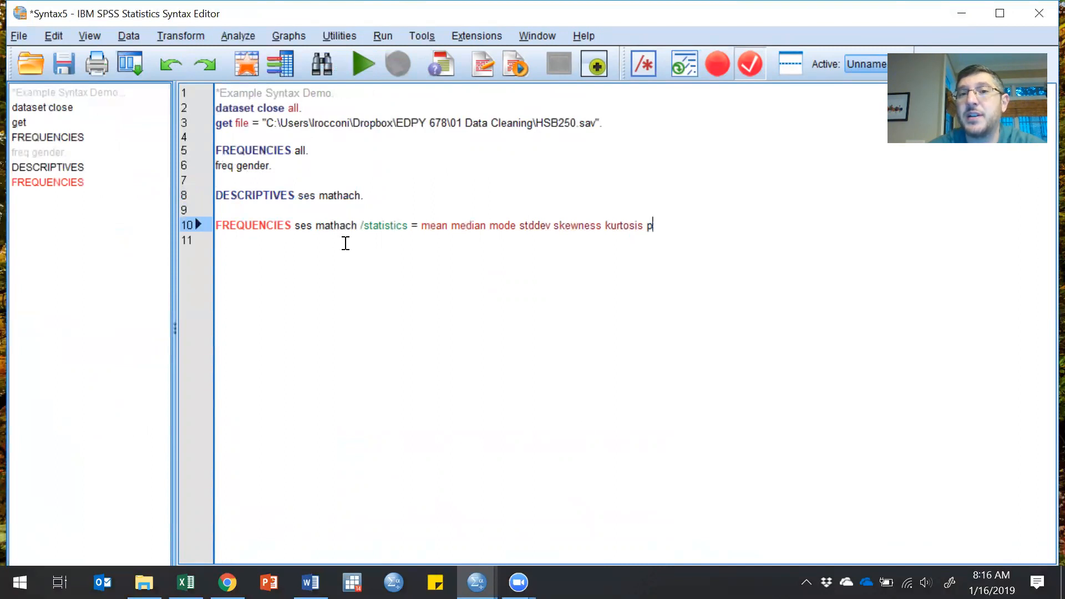
key("BackSpace")
key("BackSpace")
type(".")
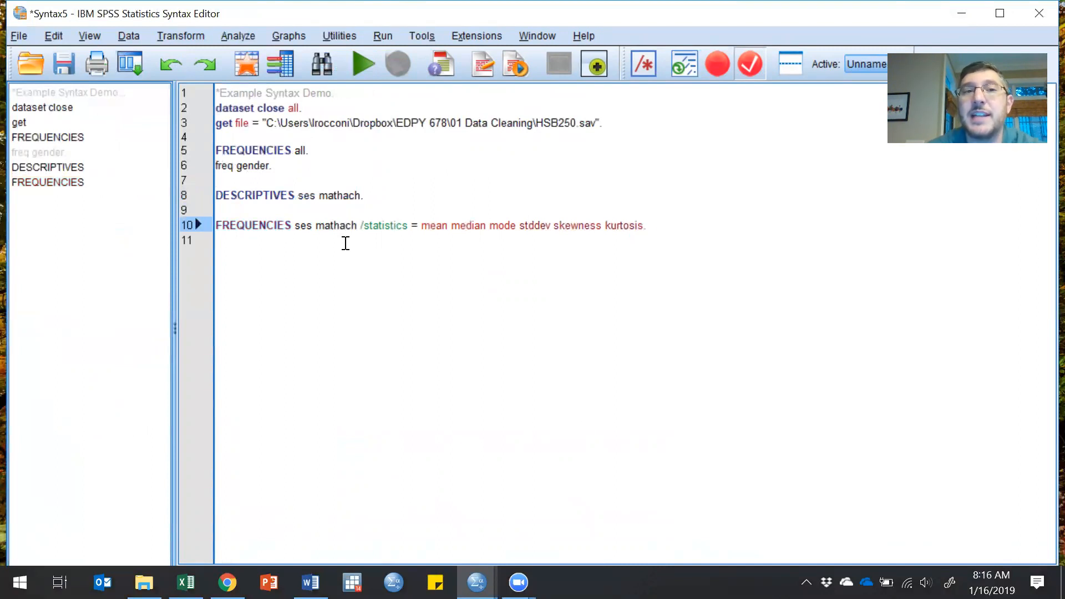
Step: Replace the closing period of the line 10 FREQUENCIES command with the subcommand "/format=notable."
key("BackSpace")
key("BackSpace")
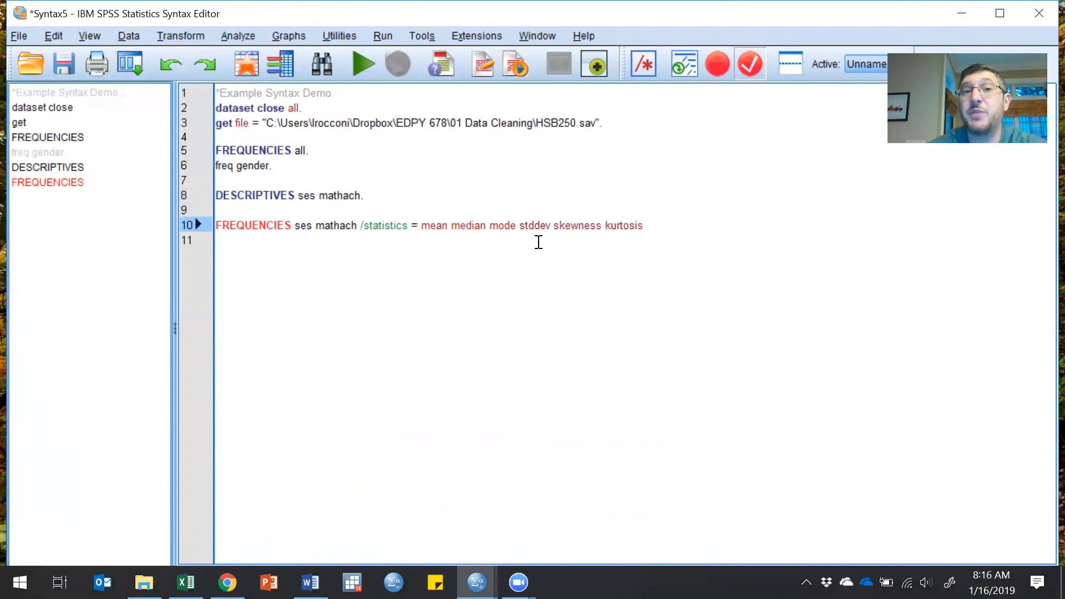
type("/fortm")
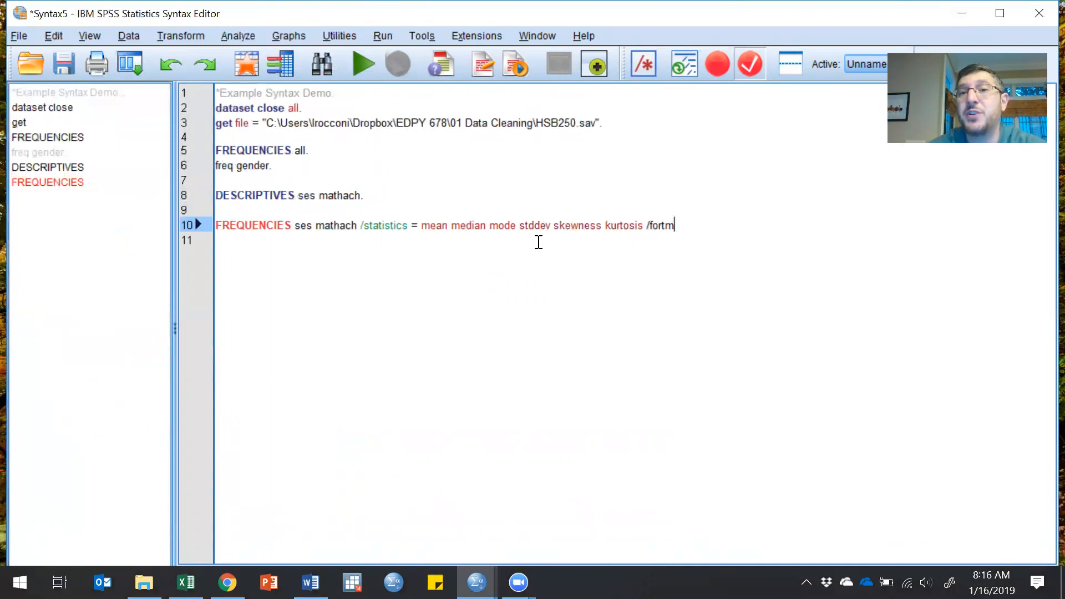
key("BackSpace")
key("BackSpace")
key("BackSpace")
type("mta")
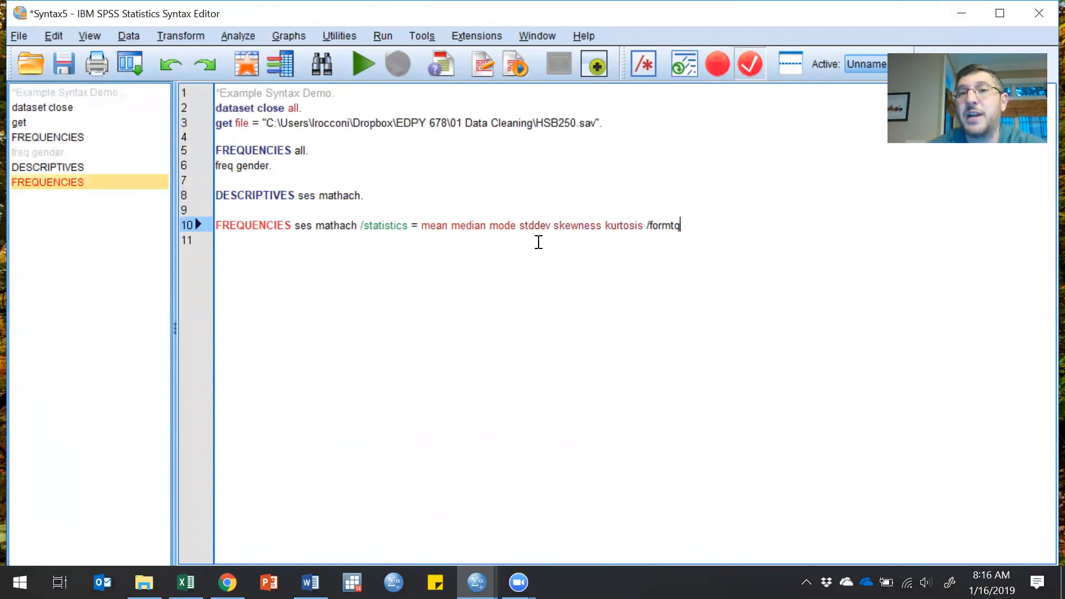
key("BackSpace")
key("BackSpace")
type("at=notable.")
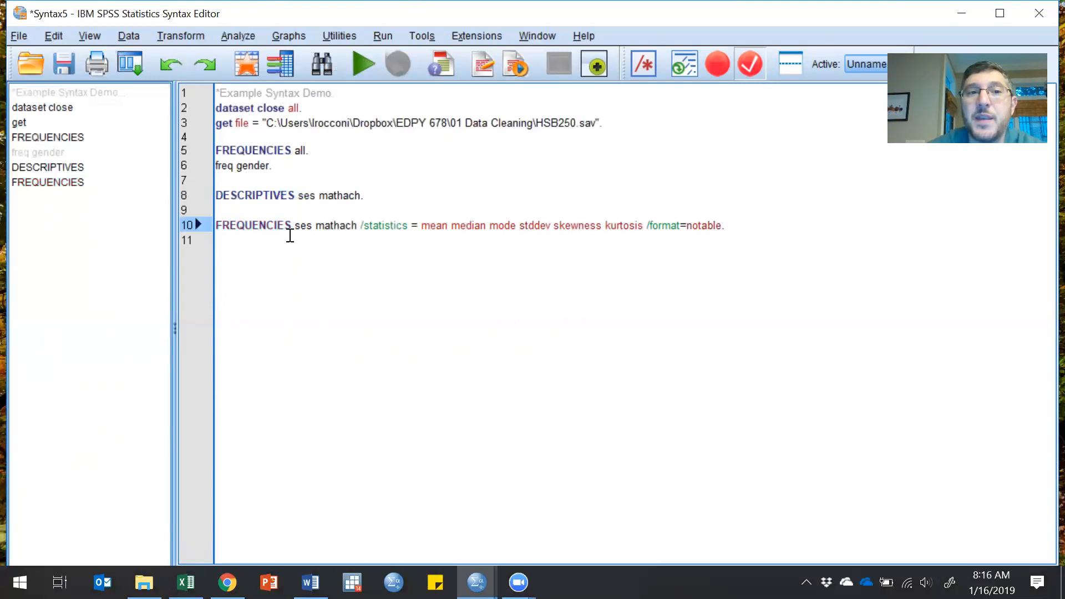
Step: Run the line 10 FREQUENCIES command and review the Statistics table for ses and mathach in the output
left_click_drag(274, 226, 323, 236)
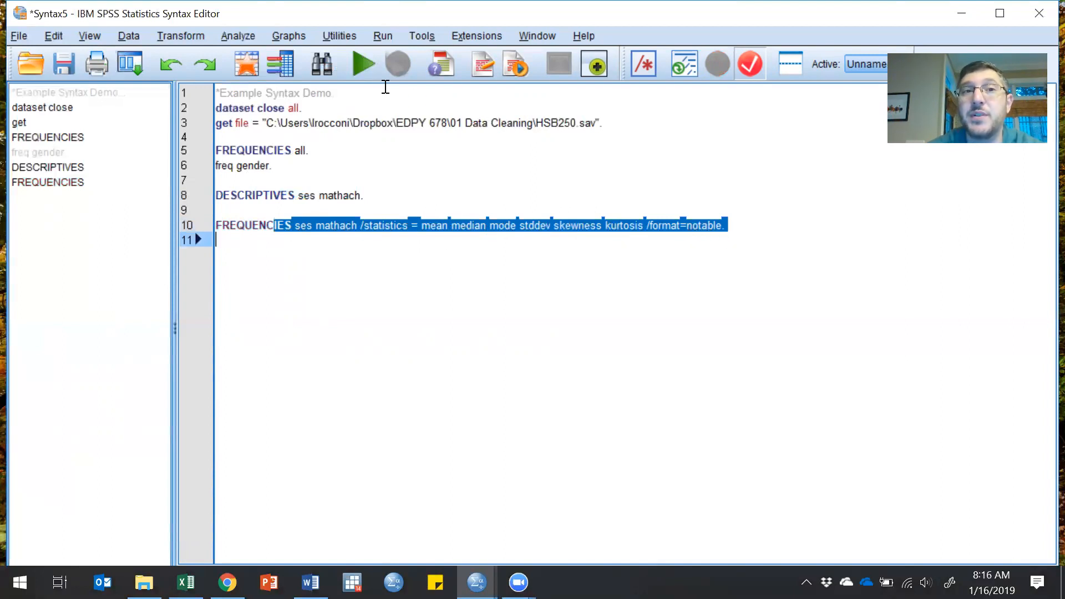
left_click(357, 67)
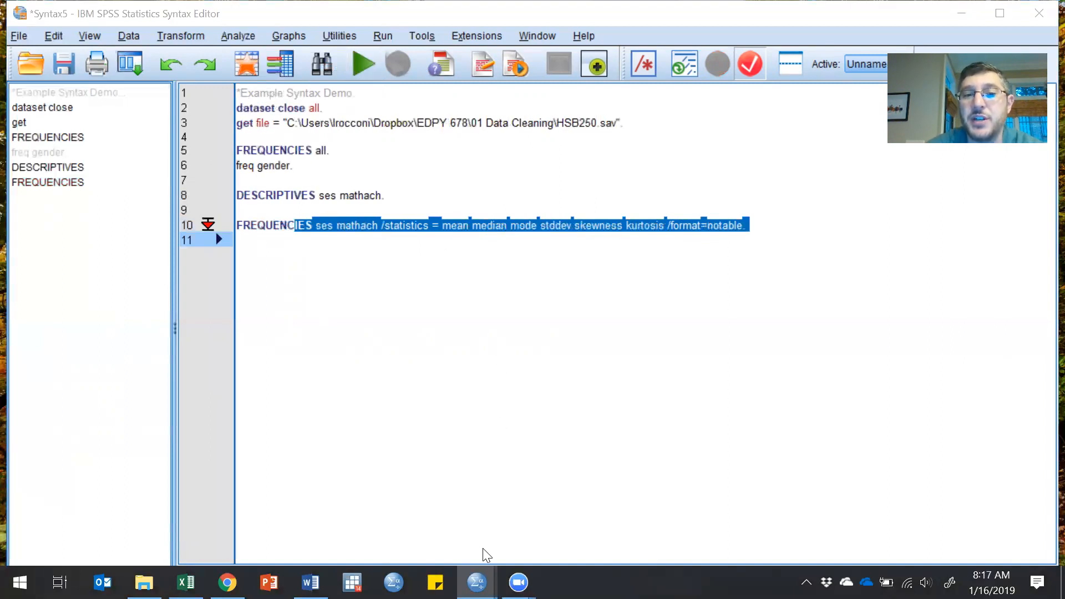
mouse_move(477, 581)
left_click(499, 522)
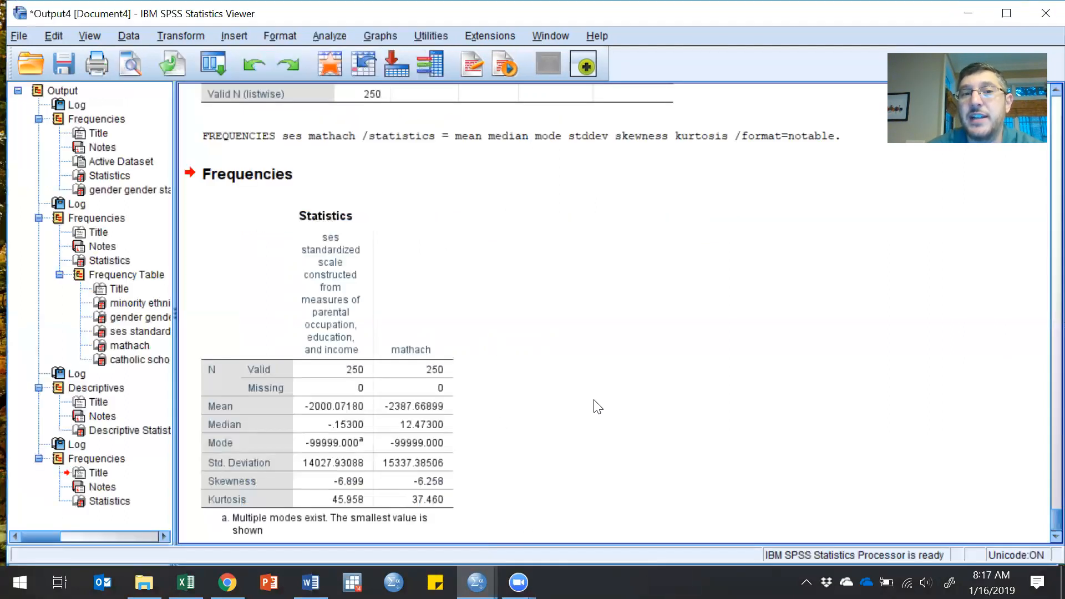
scroll(642, 385, "down", 1)
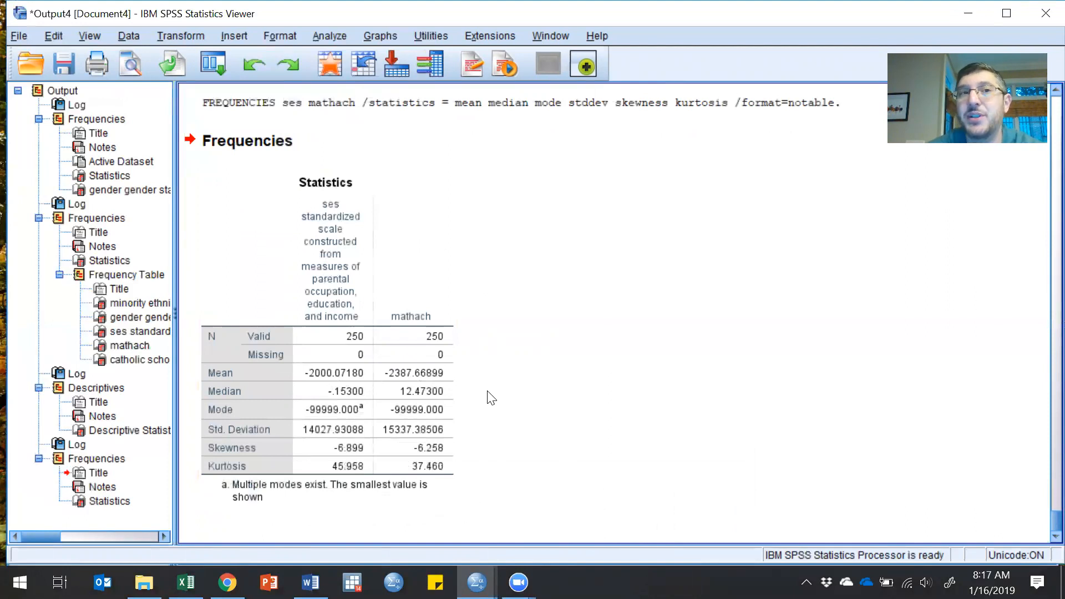
Step: Start a Frequencies analysis through its dialog and add mathach and ses as the variables
left_click(330, 36)
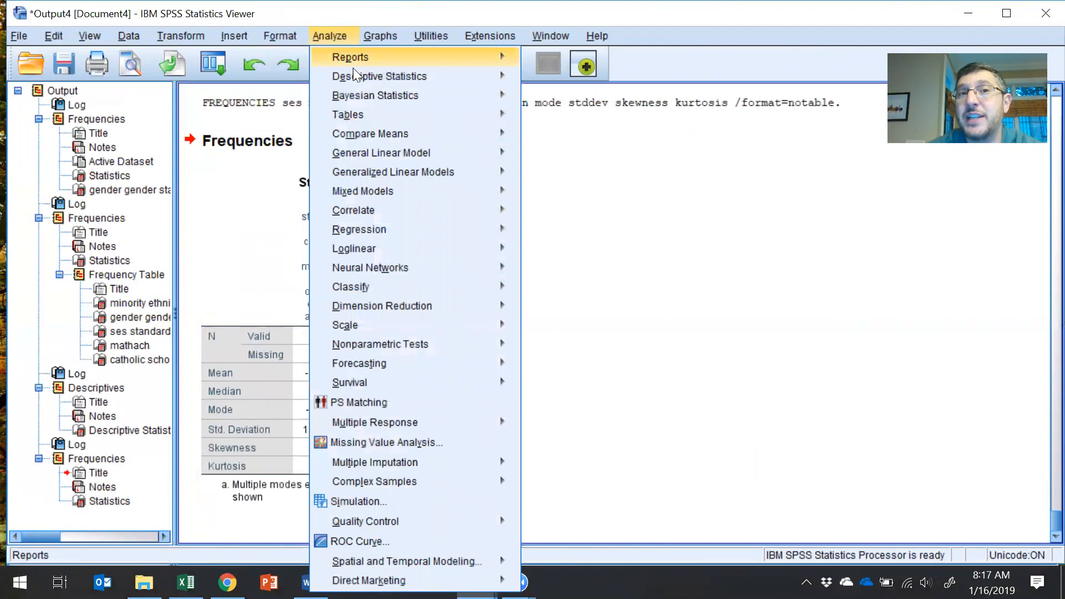
mouse_move(355, 76)
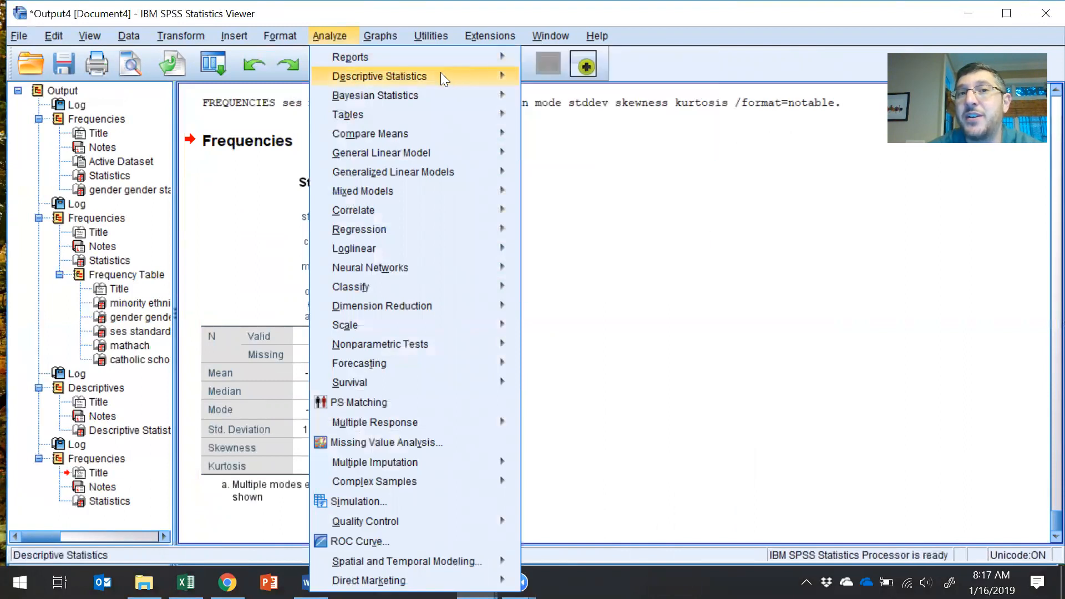
left_click(575, 81)
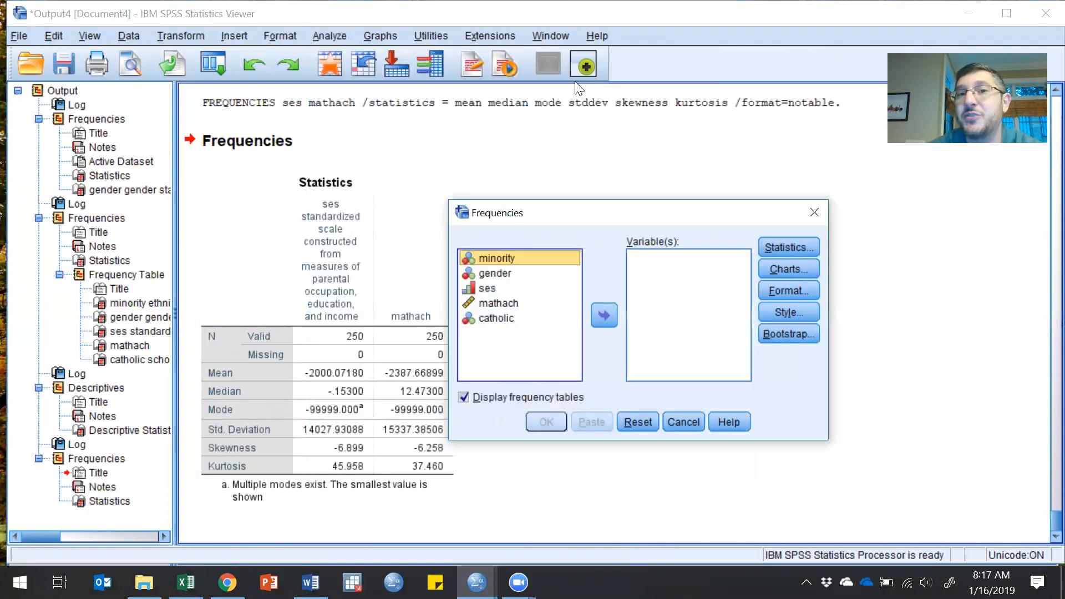
left_click(502, 303)
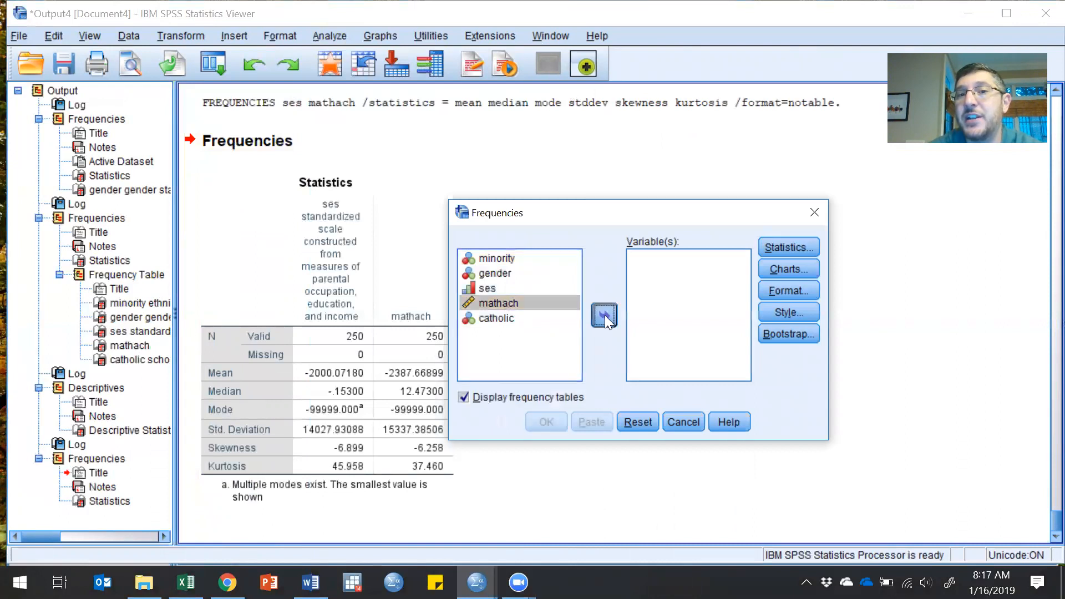
left_click(604, 315)
left_click(488, 288)
left_click(604, 315)
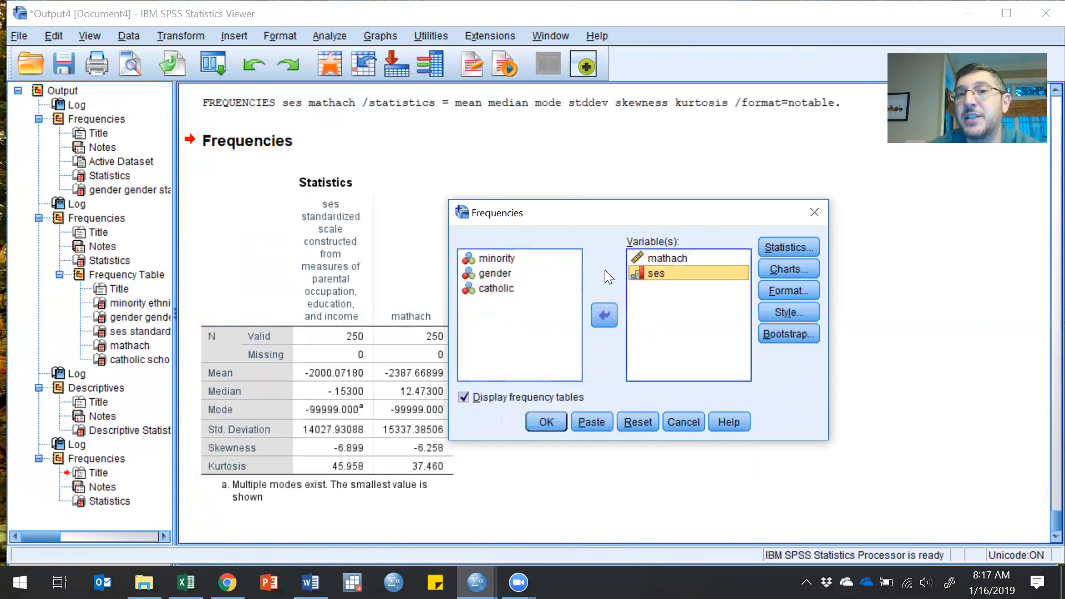
Step: Turn off the display of frequency tables for this Frequencies analysis and dismiss the notice
left_click_drag(605, 215, 578, 99)
left_click(465, 279)
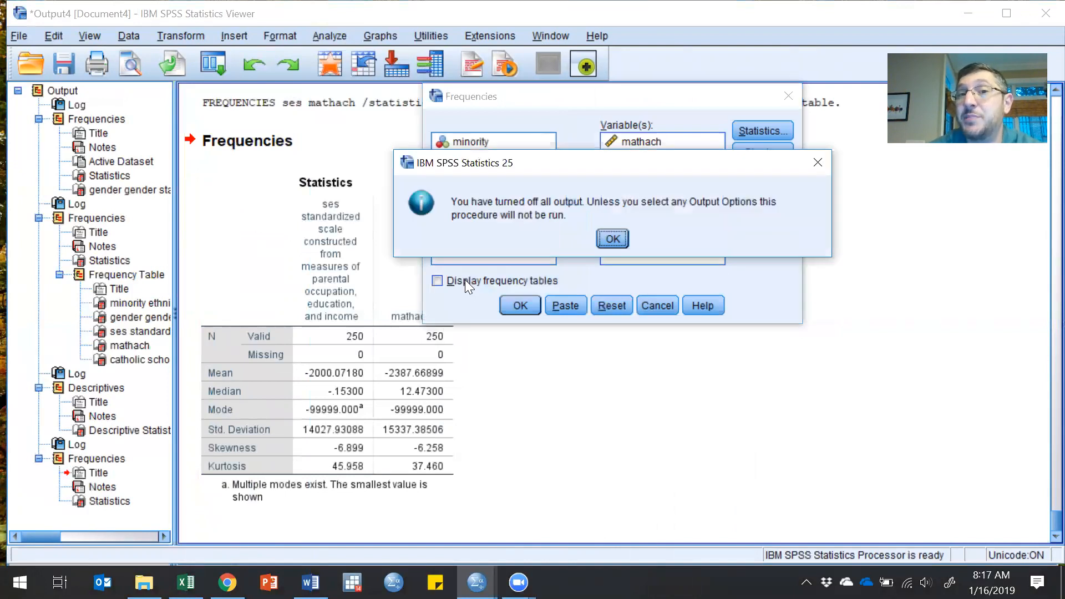
left_click(609, 239)
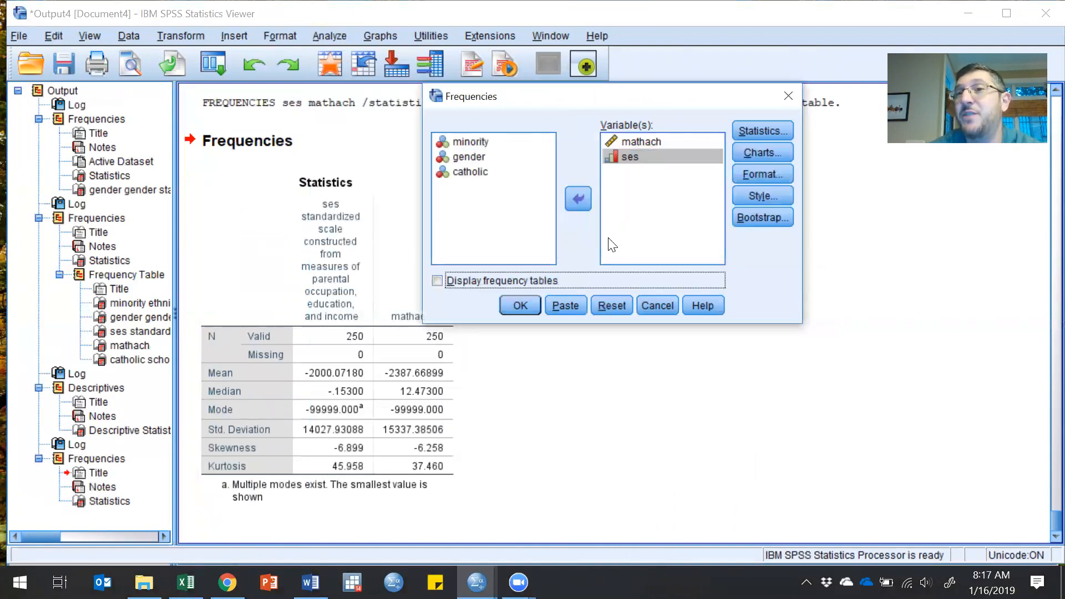
Step: Request quartiles, mean, median, mode, skewness and kurtosis, and paste the resulting FREQUENCIES command into the syntax
left_click(759, 125)
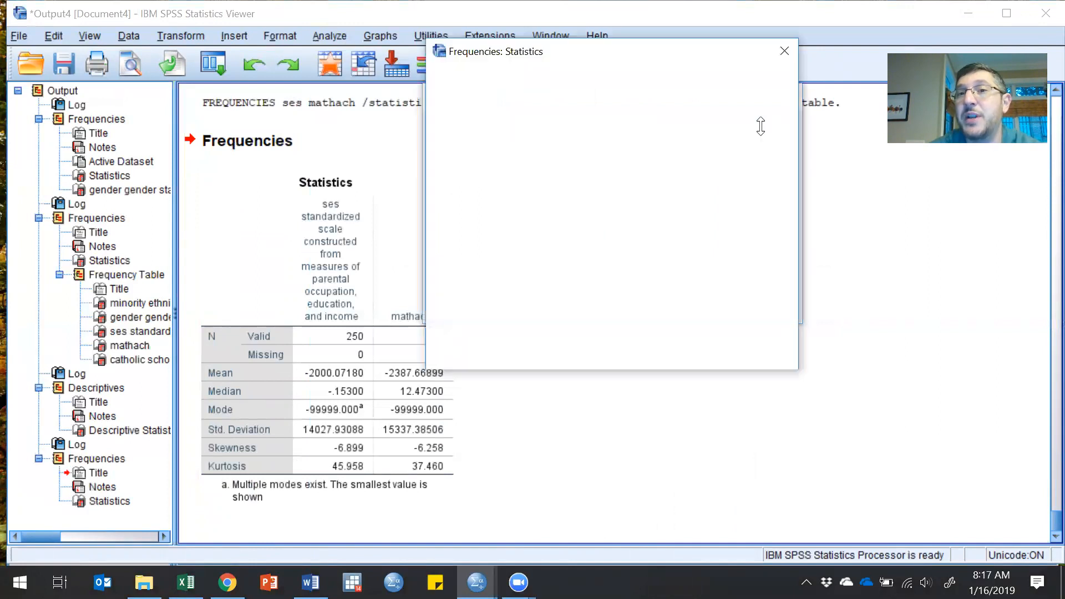
left_click(765, 183)
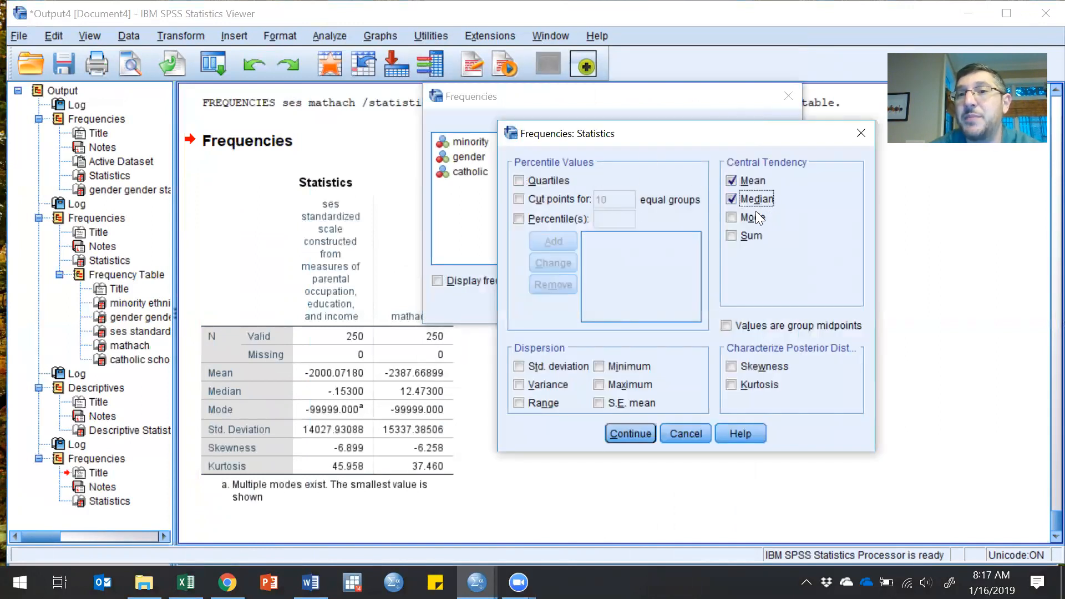
left_click(753, 368)
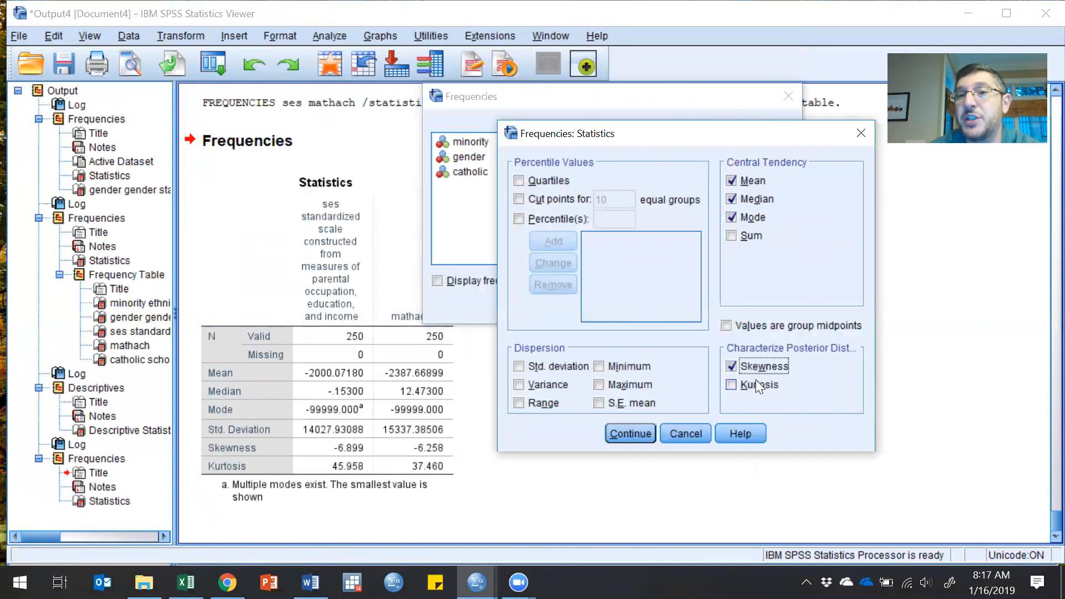
left_click(547, 180)
left_click_drag(632, 140, 630, 82)
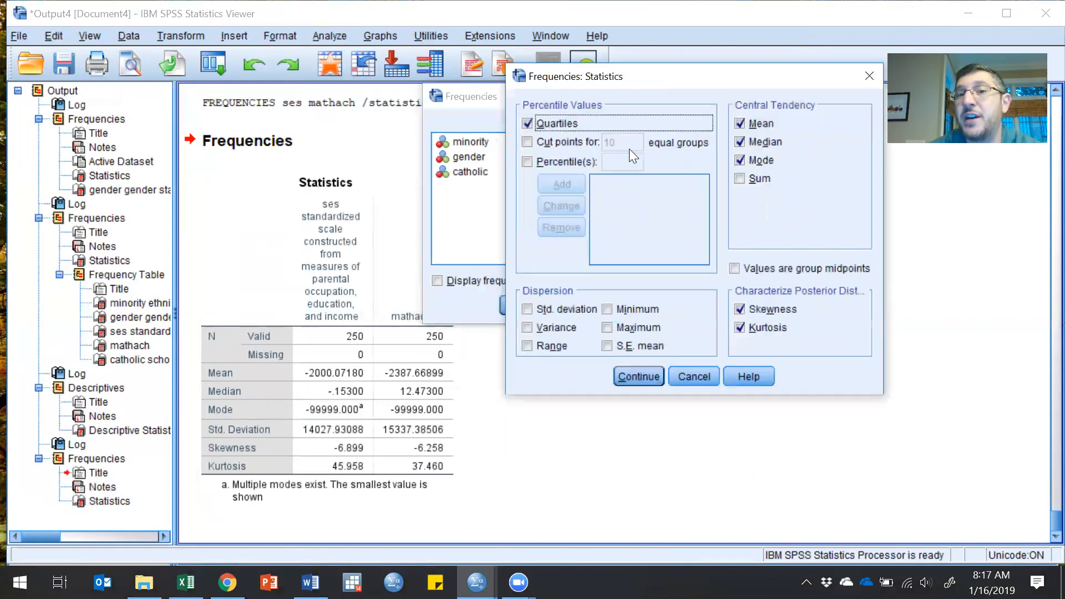
left_click(625, 377)
left_click(570, 302)
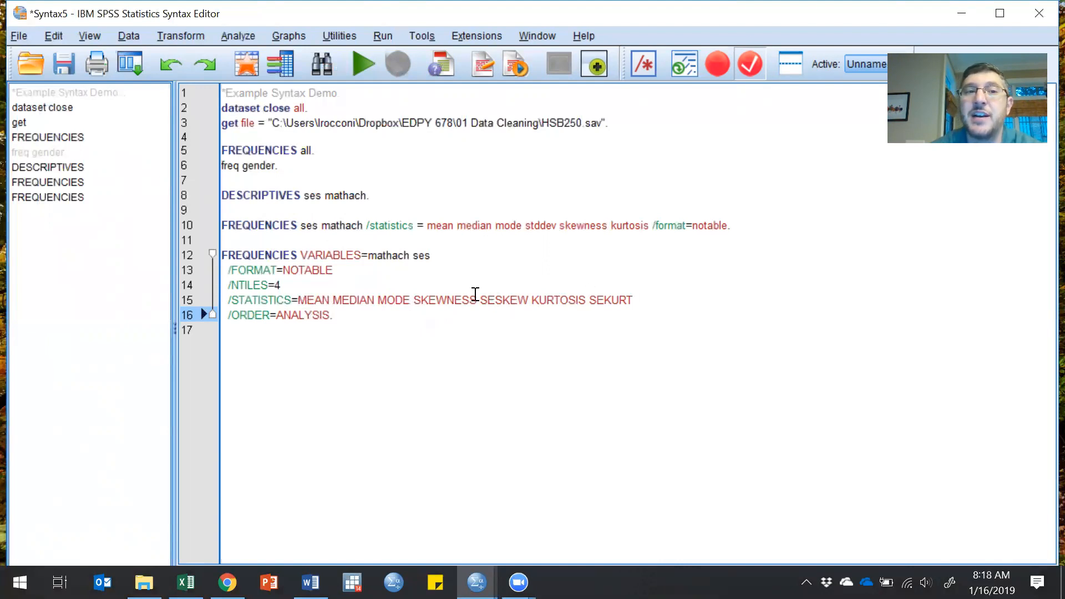
Step: Examine the NTILES and ORDER subcommands and the variable list in the pasted FREQUENCIES command
left_click(233, 286)
mouse_move(240, 285)
left_mouse_down()
mouse_move(286, 286)
mouse_move(228, 282)
left_mouse_up()
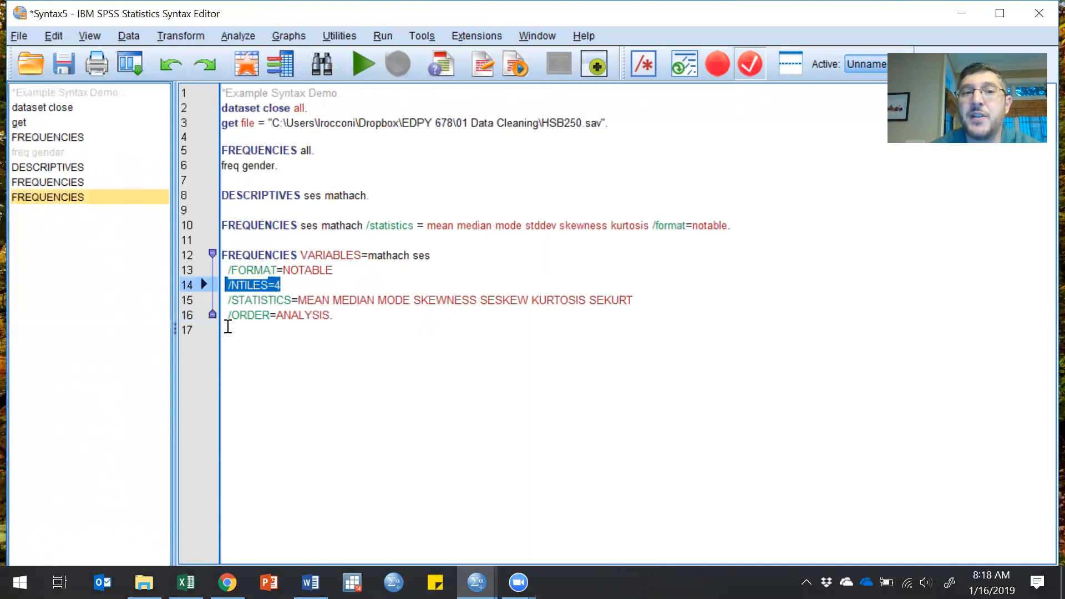
left_click_drag(225, 315, 334, 316)
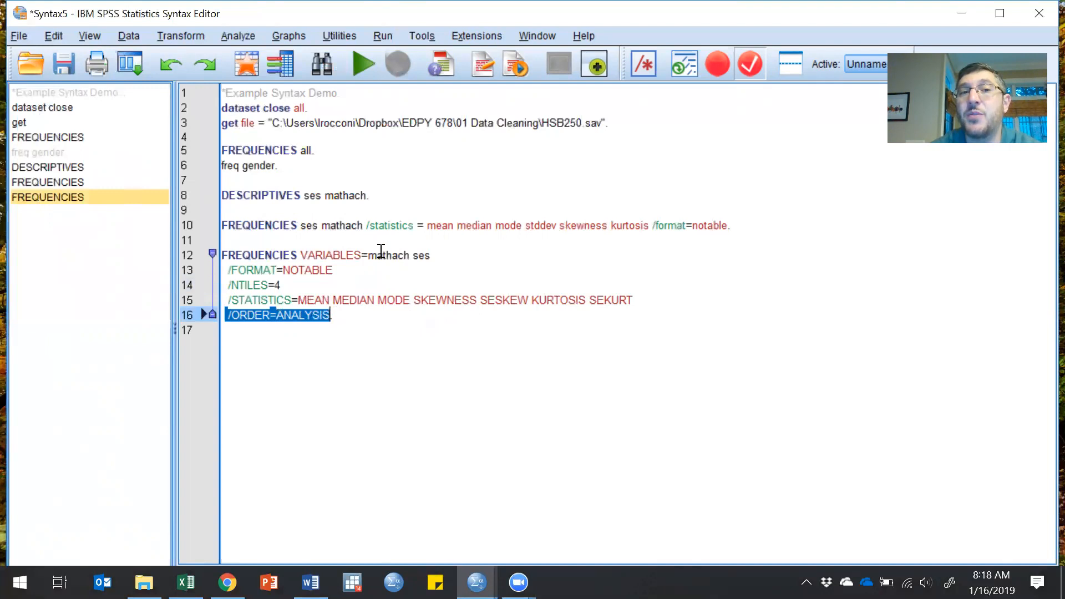
left_click_drag(368, 255, 432, 254)
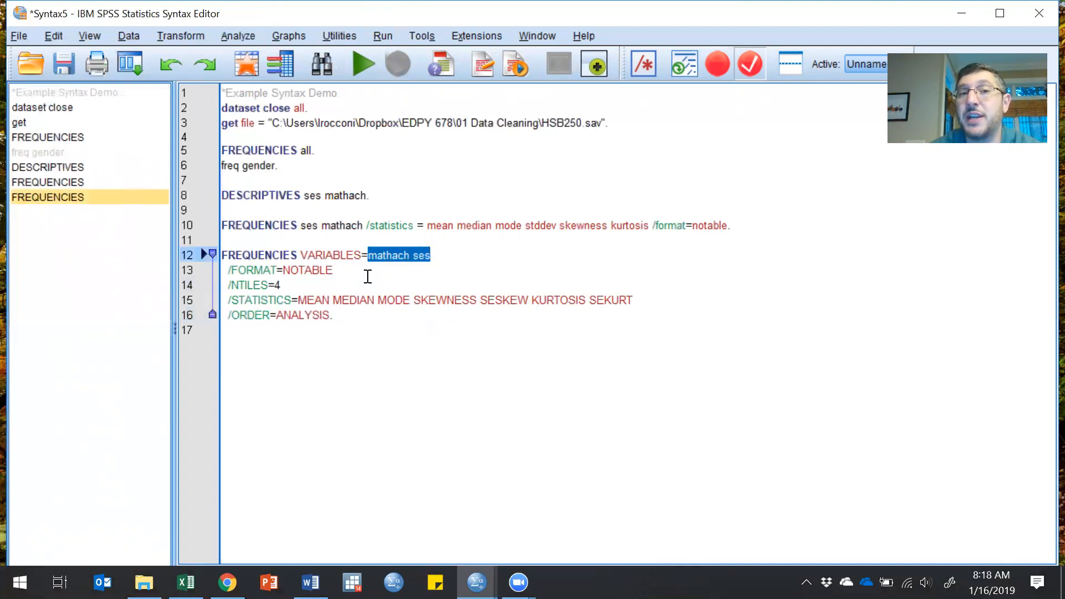
left_click(361, 314)
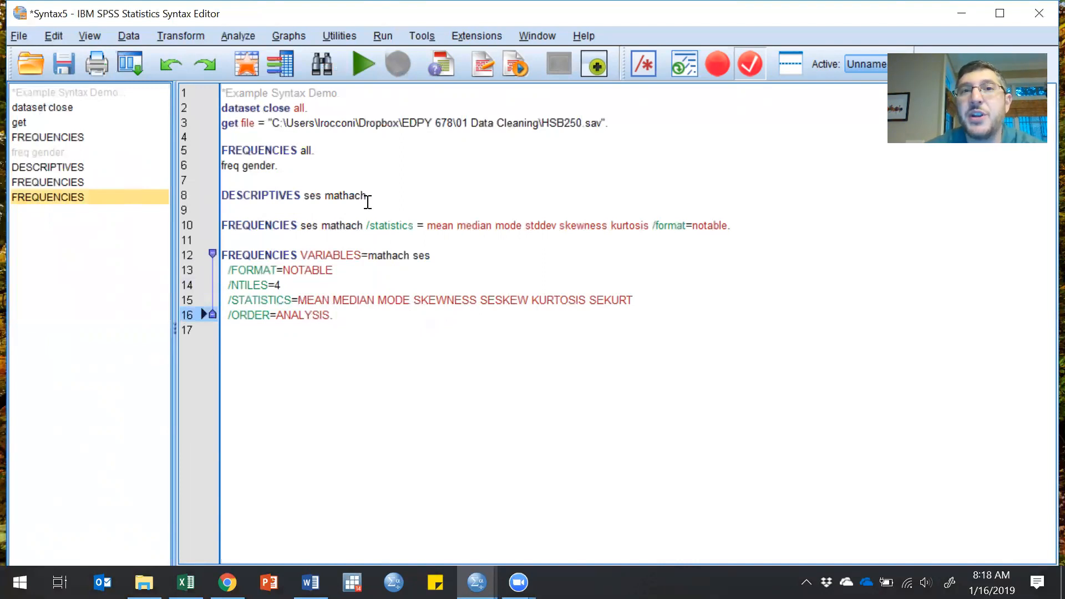
Step: Try to open the Command Syntax Reference from the program's help
left_click(590, 35)
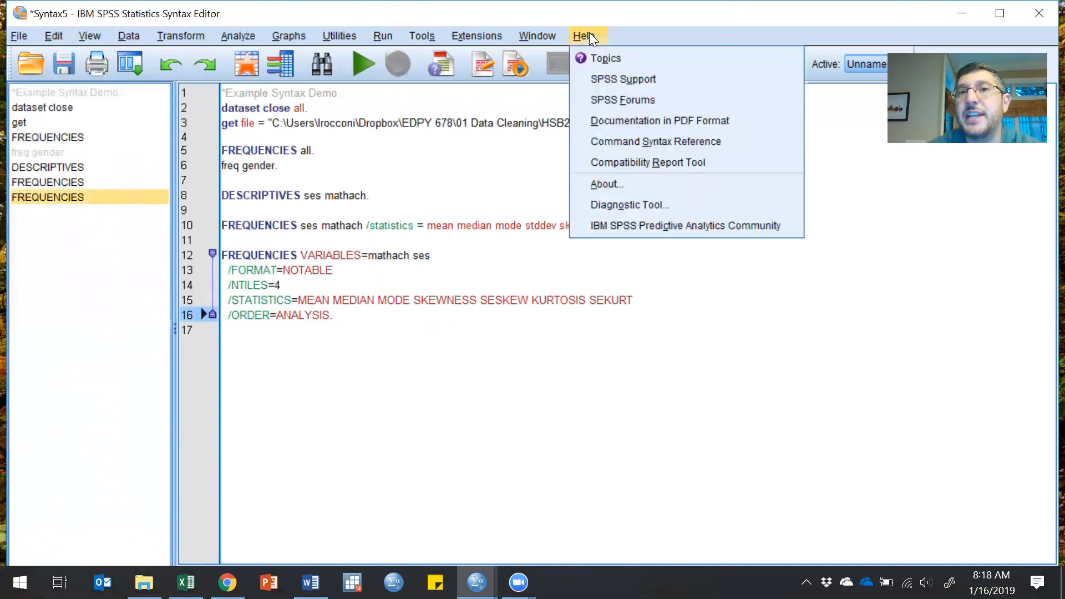
left_click(625, 141)
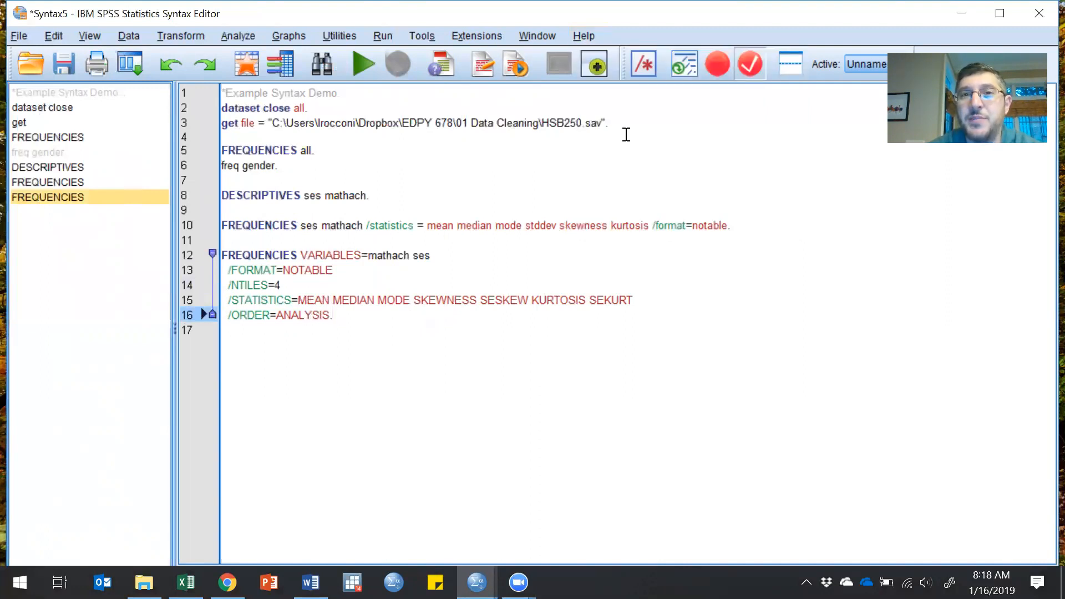
left_click(590, 35)
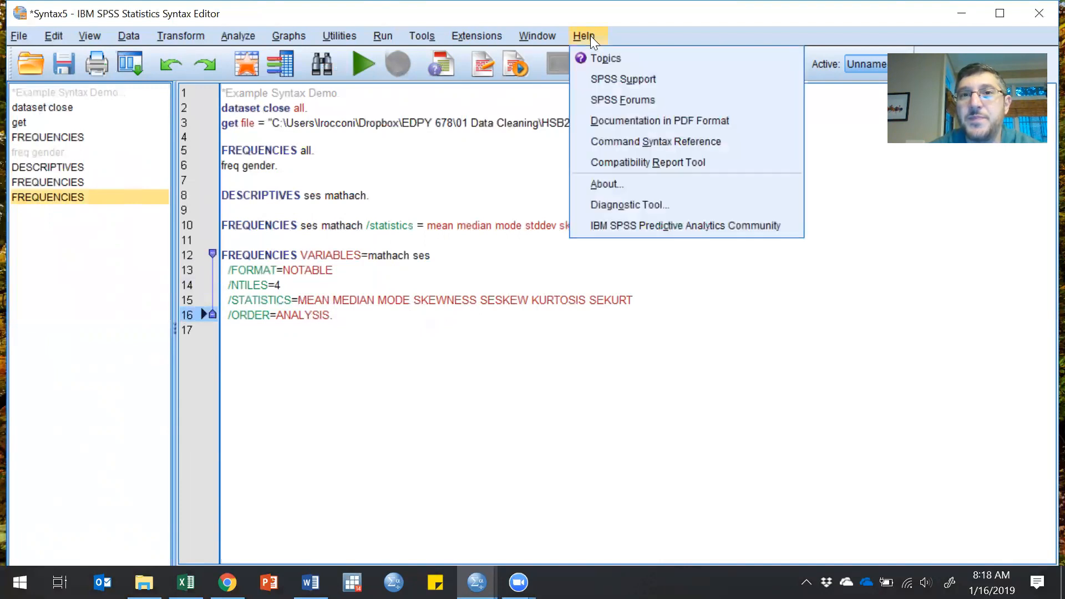
left_click(617, 142)
left_click(637, 165)
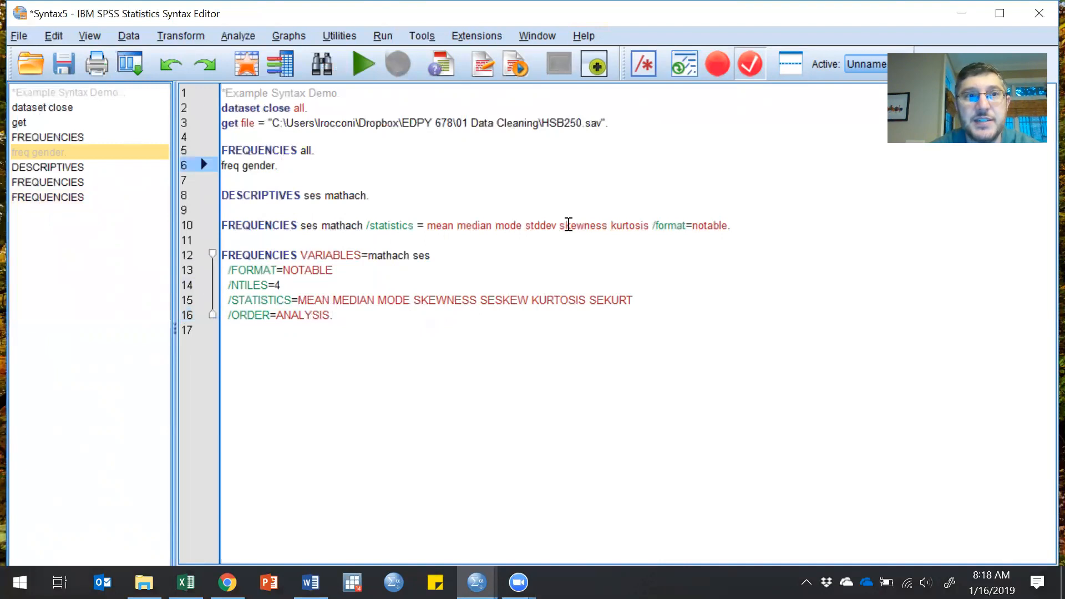
left_click(346, 402)
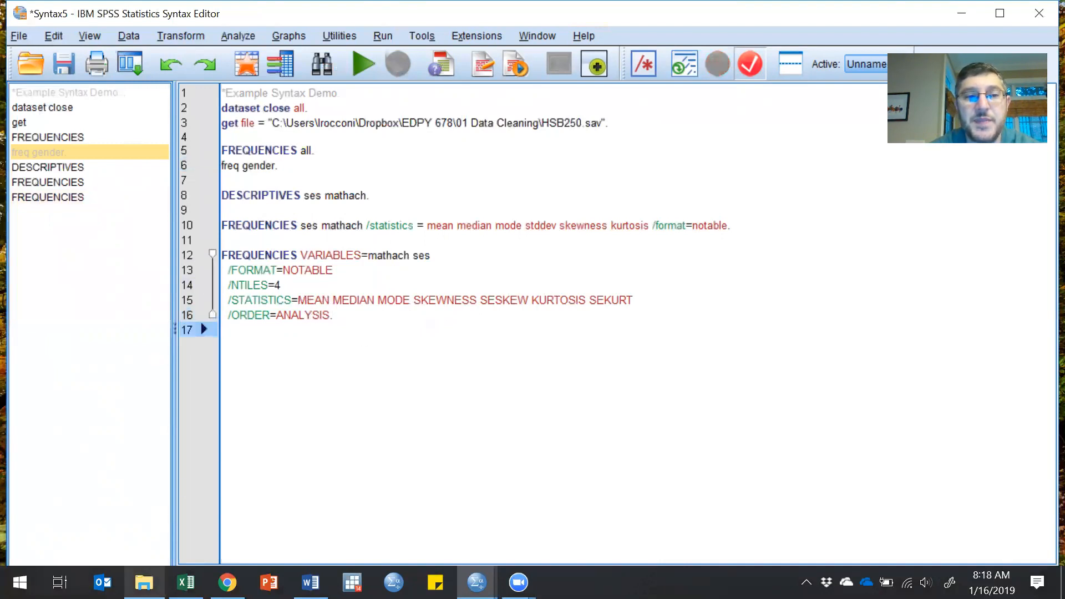
left_click(144, 582)
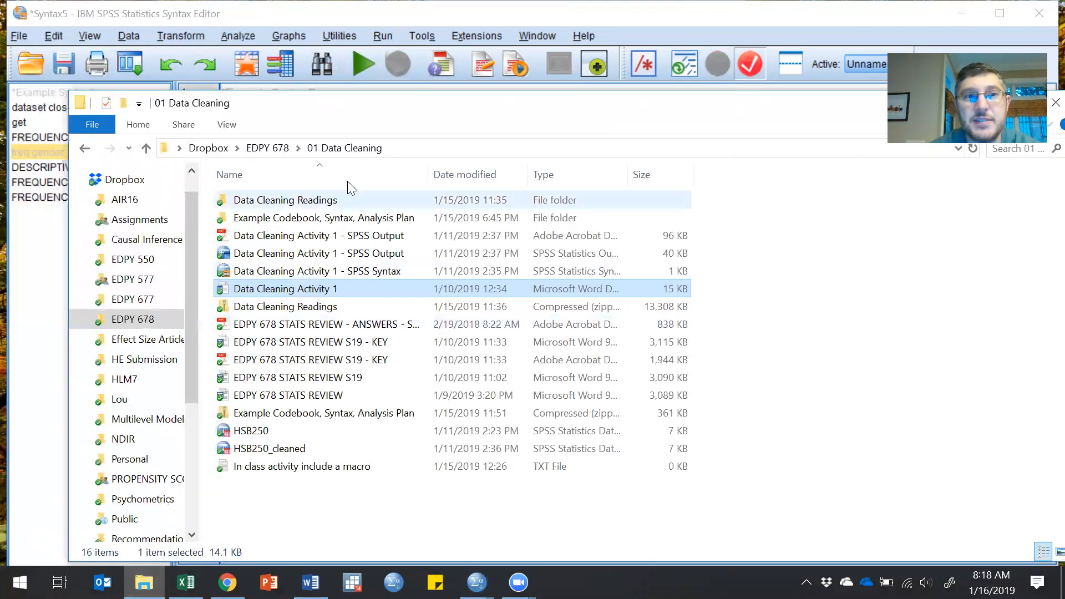
left_click_drag(838, 107, 739, 229)
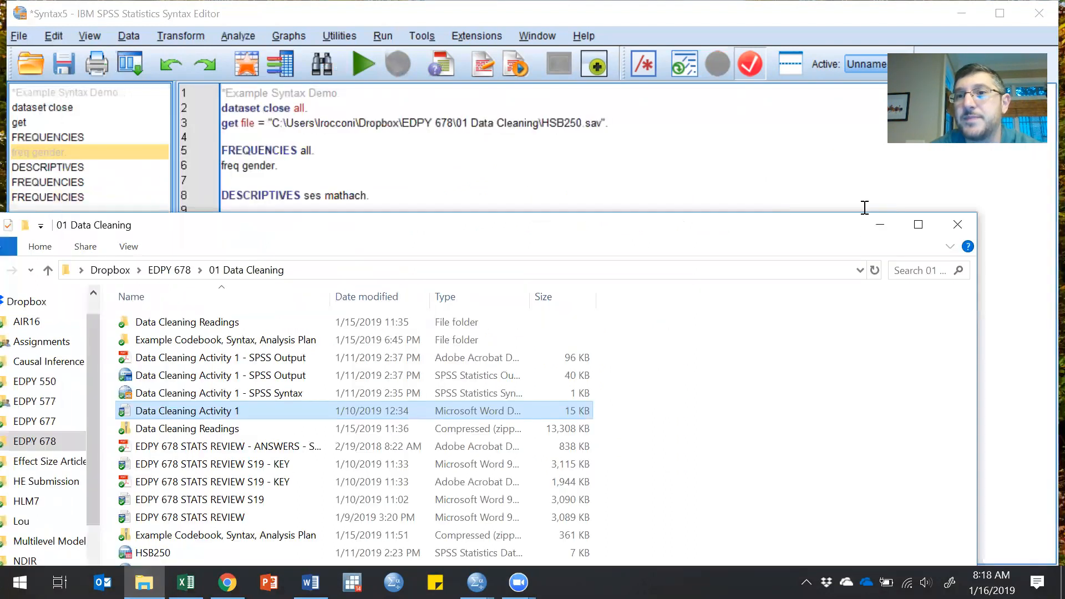
left_click(854, 207)
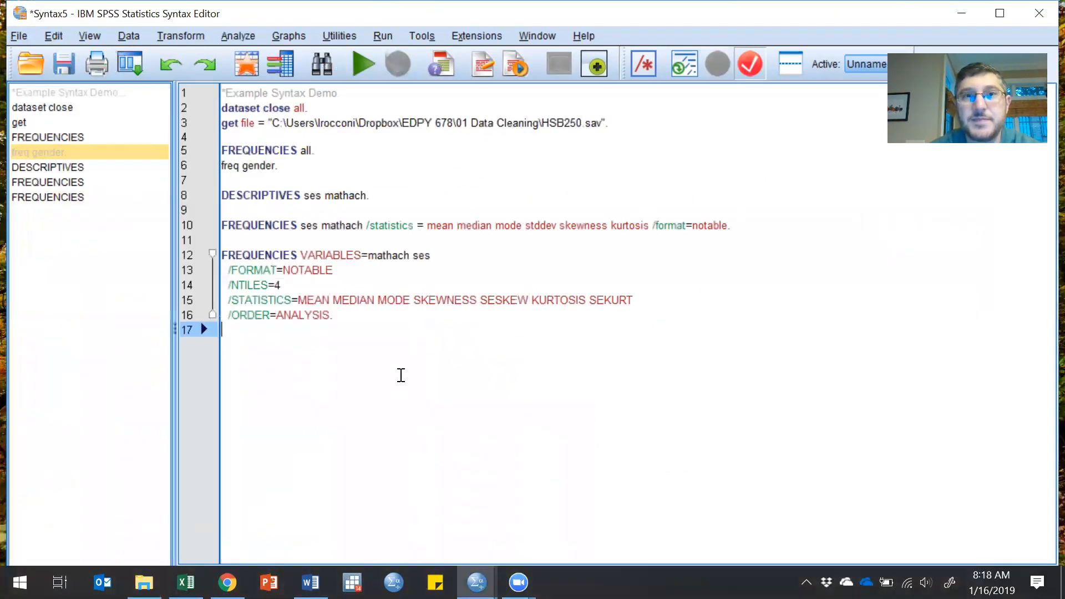
Step: Open the Command Syntax Reference and go to Chapter 107, FREQUENCIES, by way of its widened bookmark list
left_click(592, 40)
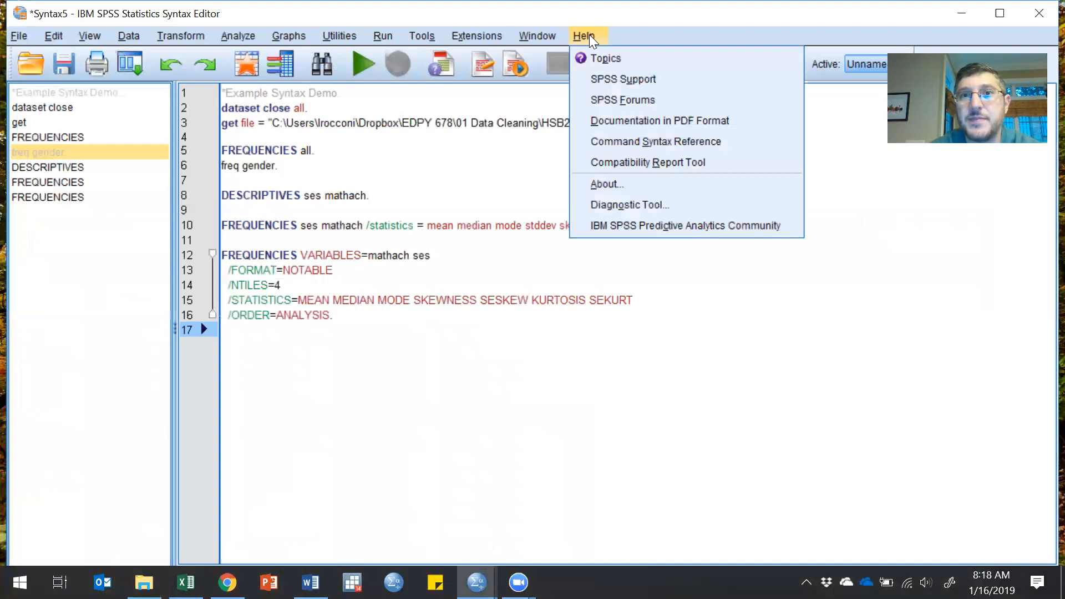
left_click(610, 141)
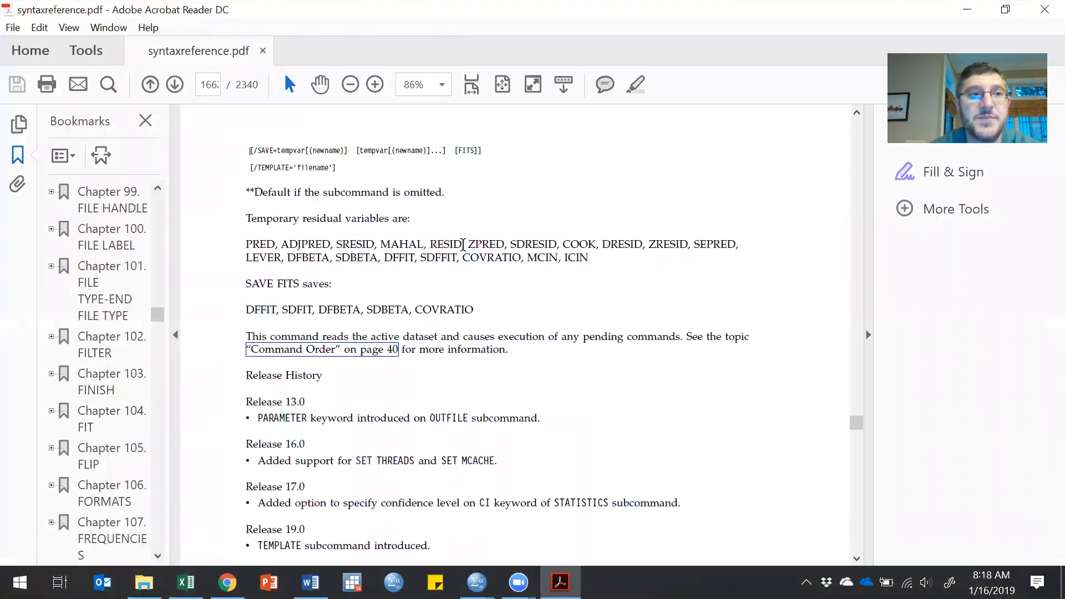
left_click_drag(159, 325, 323, 331)
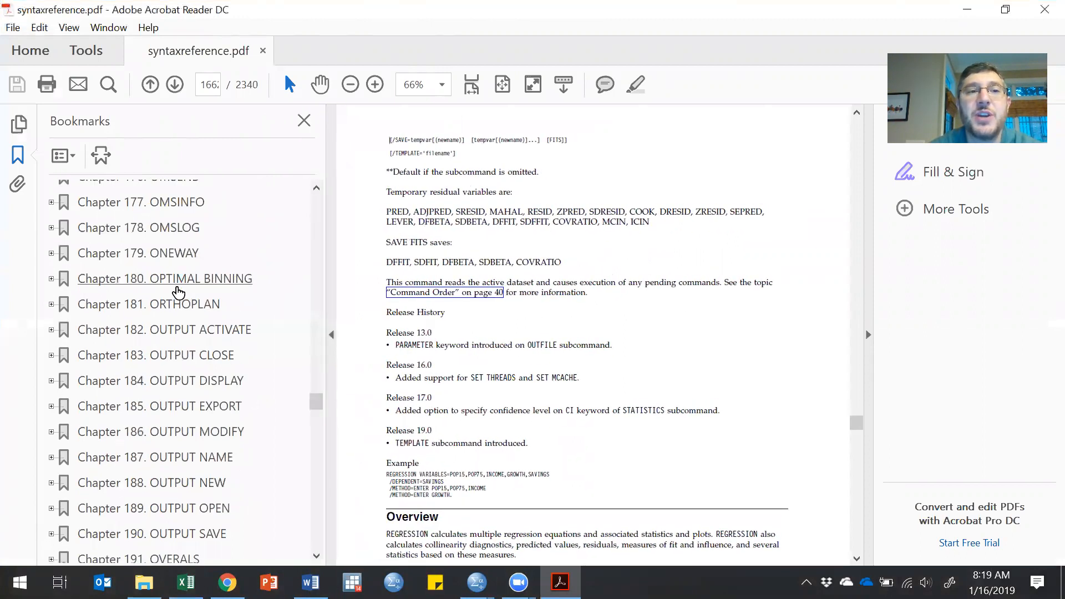
scroll(178, 291, "up", 20)
scroll(178, 293, "up", 20)
scroll(179, 293, "down", 14)
scroll(178, 292, "down", 7)
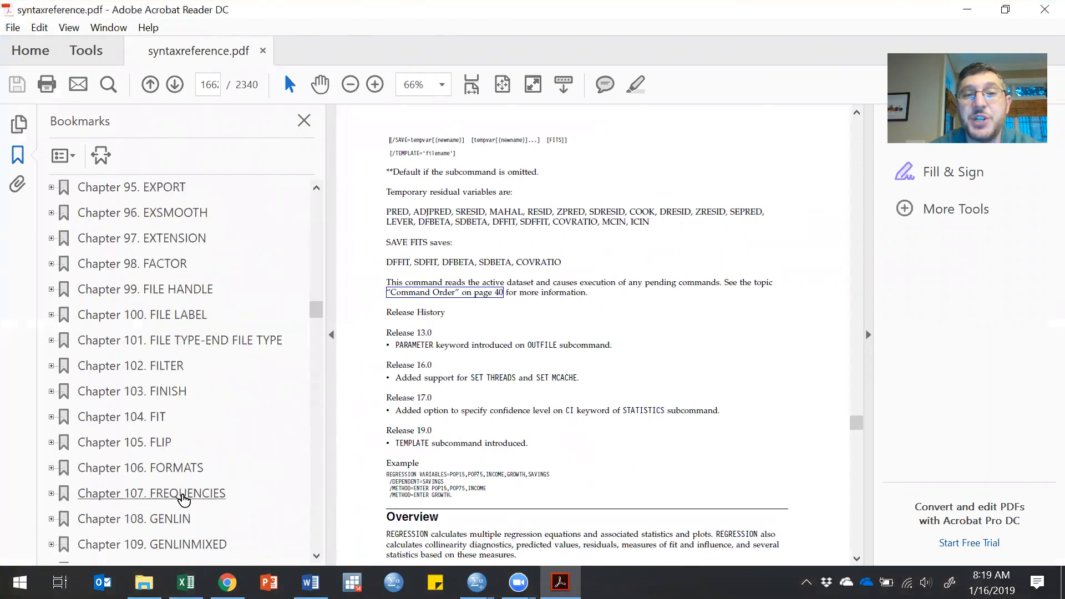
left_click(184, 499)
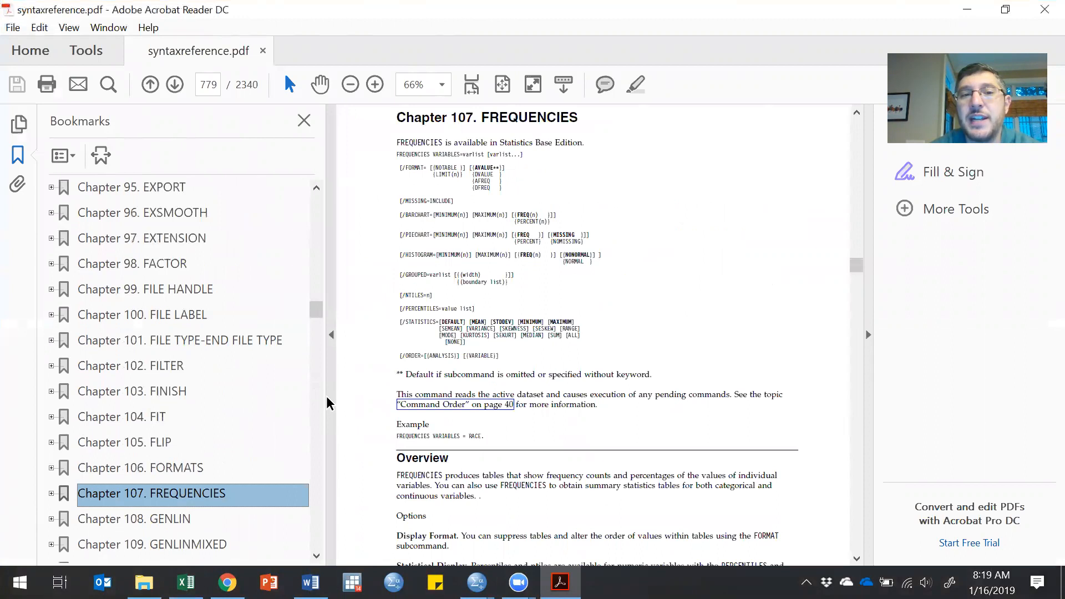
Step: Examine the PERCENTILES, NTILES and STATISTICS subcommands in the FREQUENCIES syntax chart at a larger size, and return to the syntax file
left_click_drag(325, 398, 145, 386)
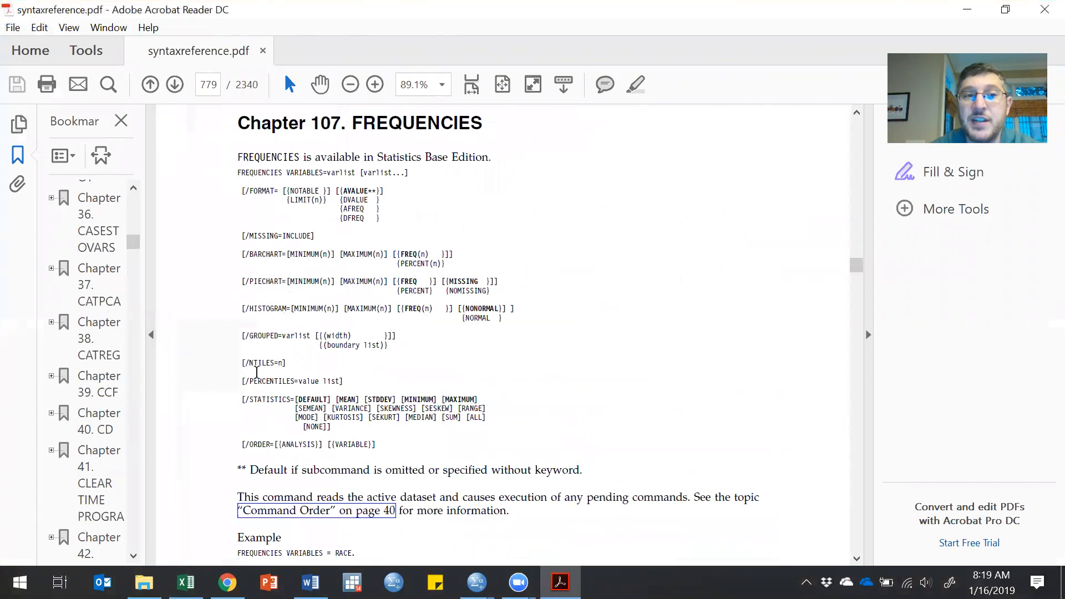
left_click_drag(244, 382, 349, 381)
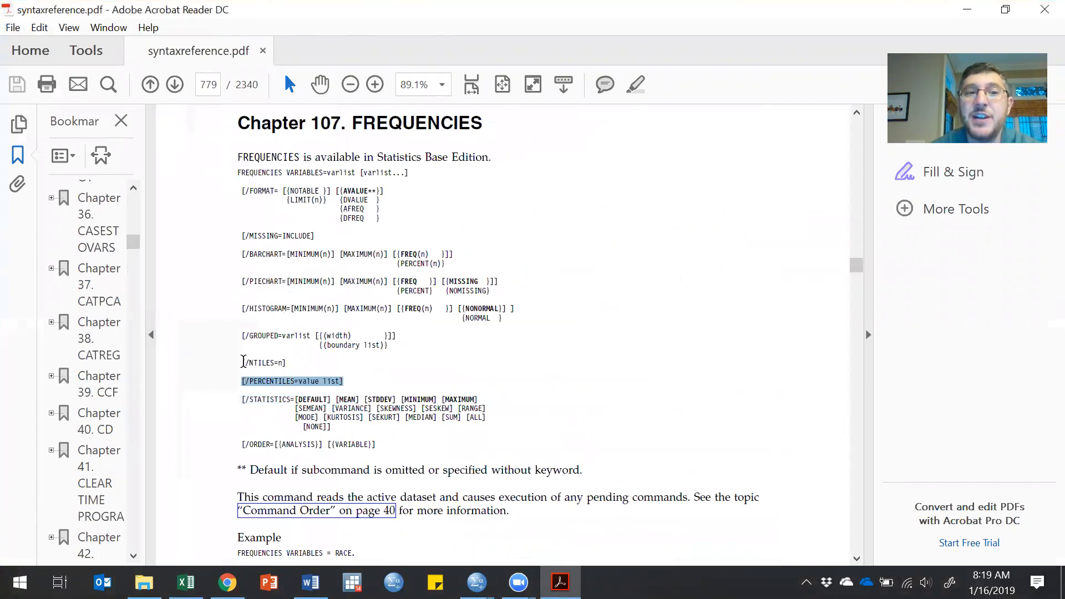
left_click(242, 361)
left_click_drag(243, 361, 280, 367)
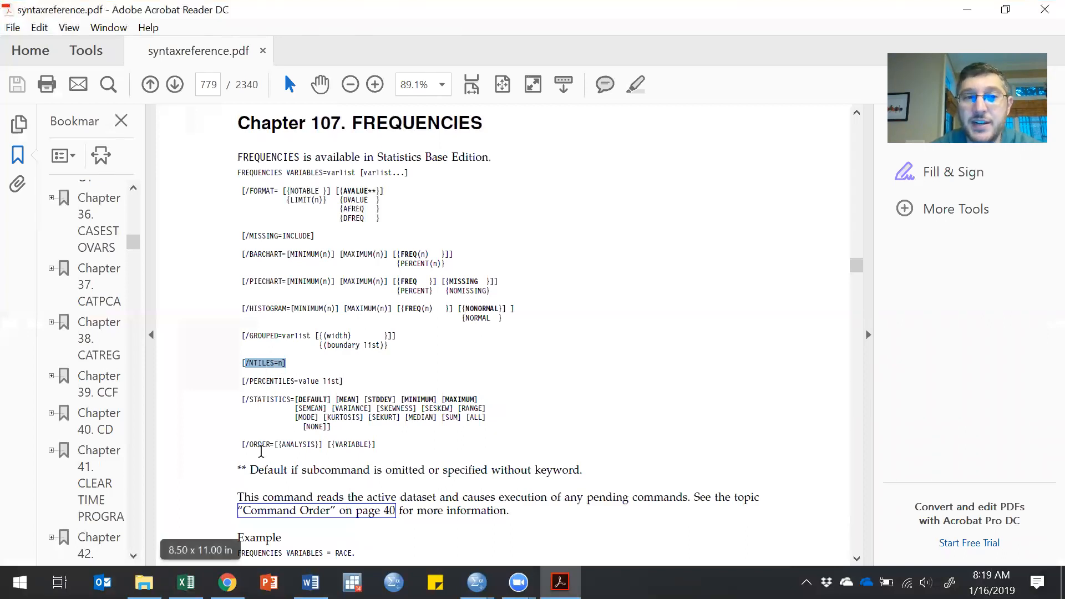
left_click_drag(242, 398, 336, 429)
left_click(338, 434)
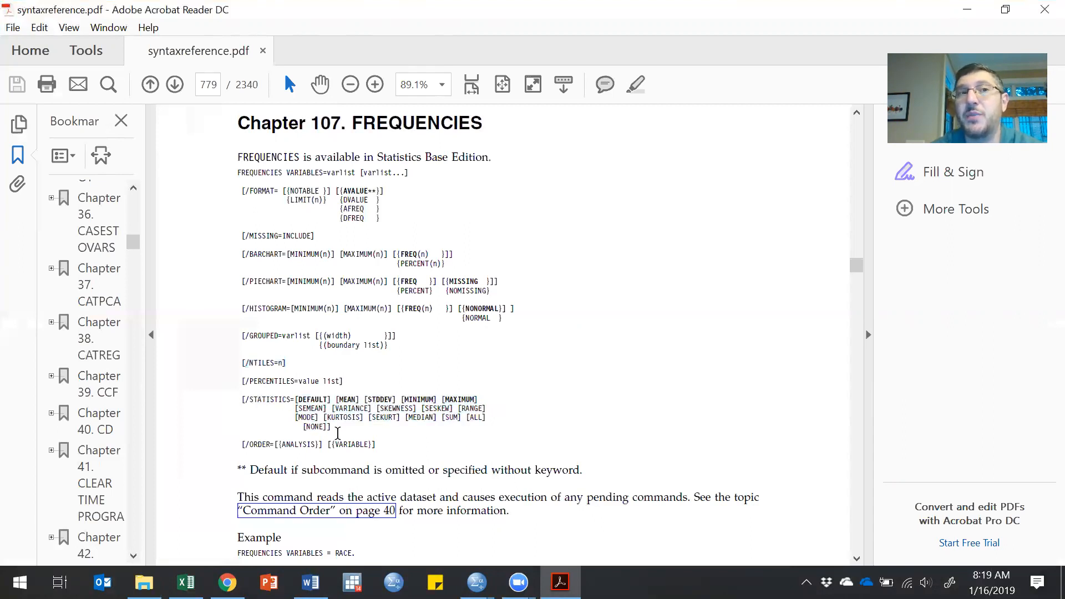
left_click(868, 196)
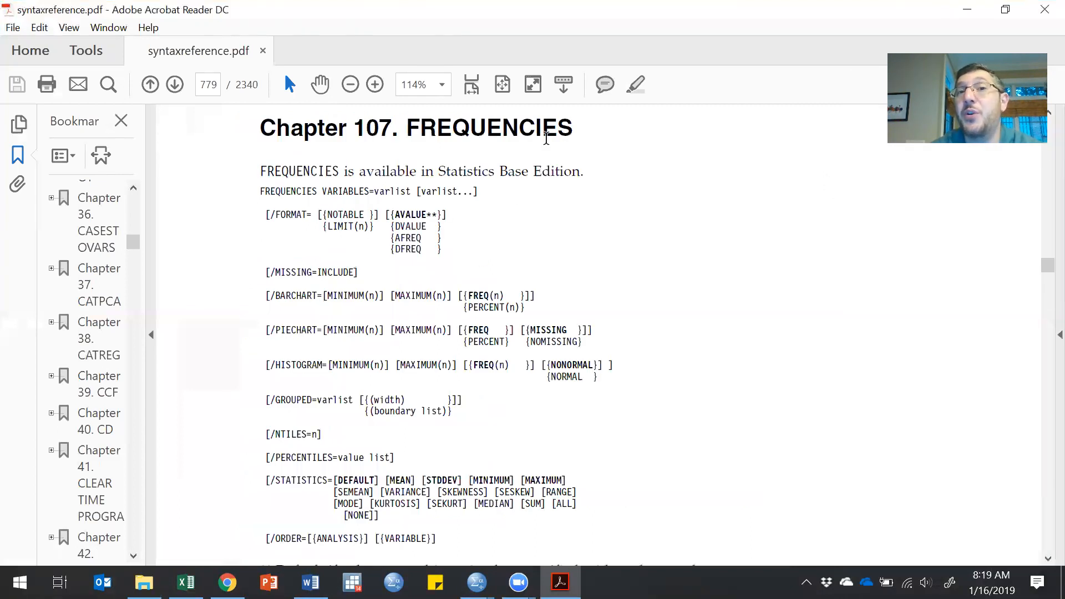
left_click(967, 11)
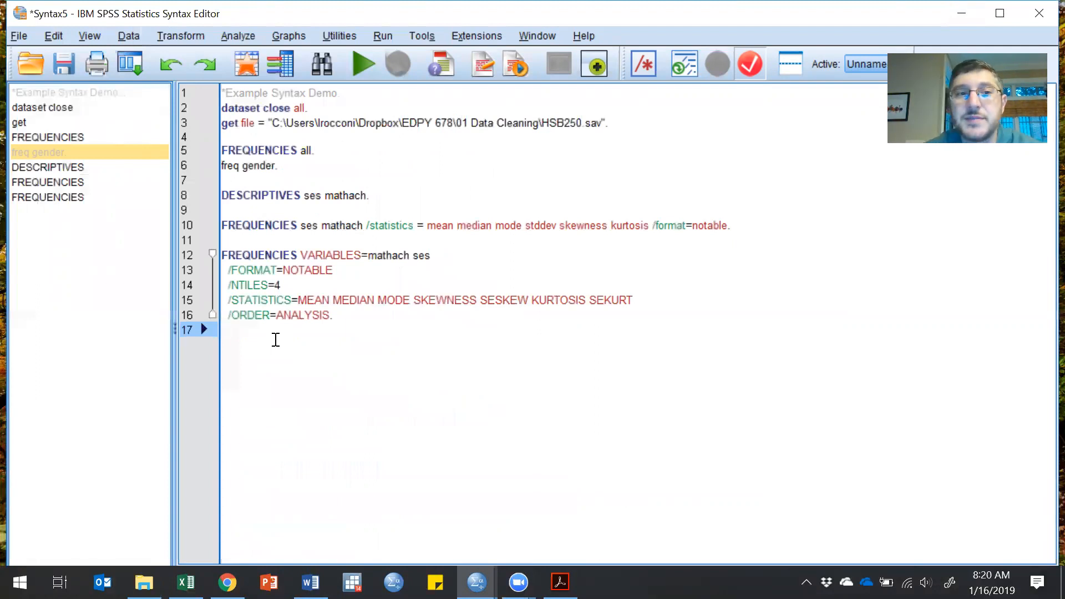
Step: Add a blank line at the end of the syntax, run only the "FREQUENCIES all." command, and bring up its output
key("Return")
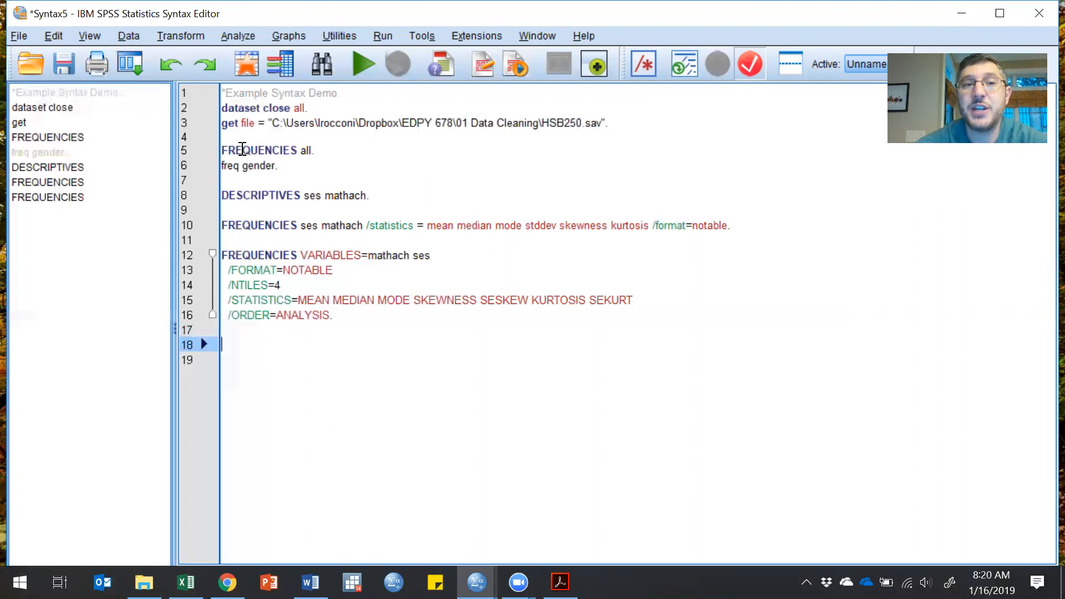
left_click_drag(250, 150, 328, 147)
left_click(362, 61)
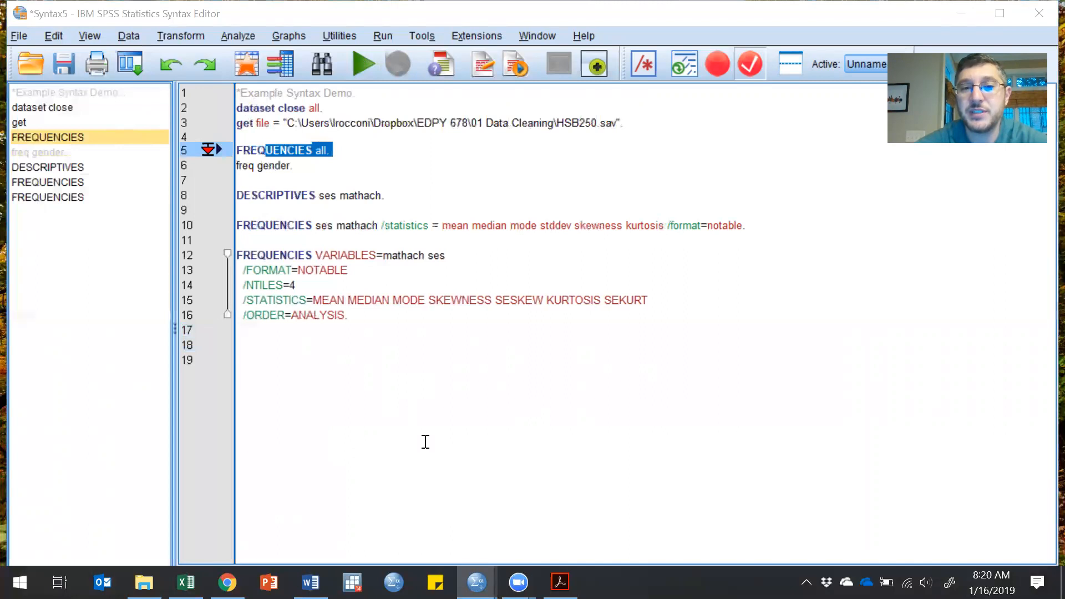
mouse_move(476, 582)
left_click(507, 509)
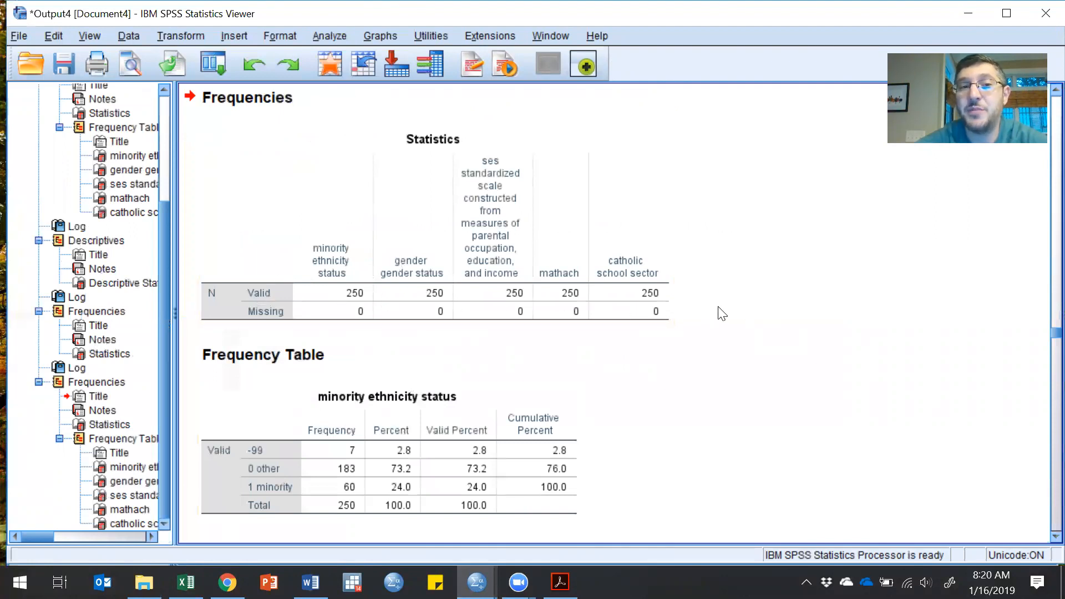
Step: Examine the frequency tables for minority status and gender for out-of-range codes, and return to the syntax file
scroll(787, 314, "down", 10)
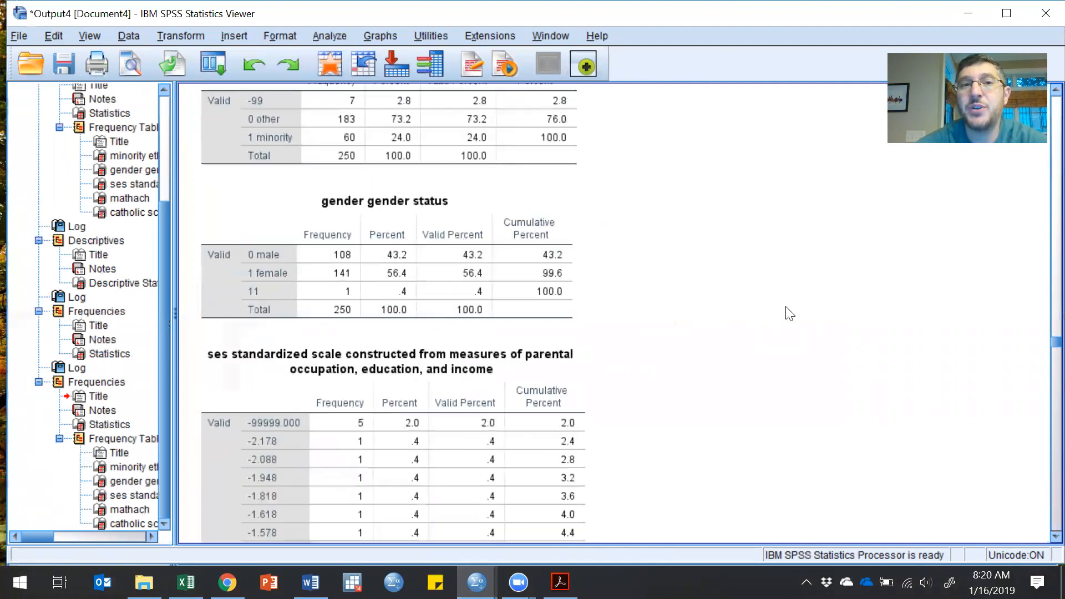
scroll(790, 314, "up", 5)
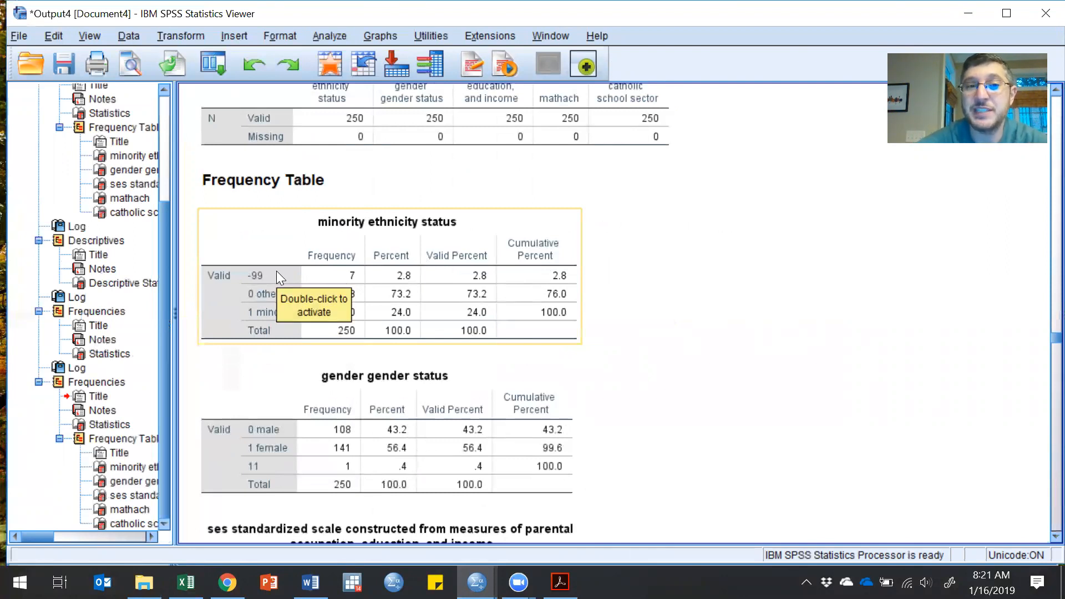
left_click(596, 383)
left_click(364, 386)
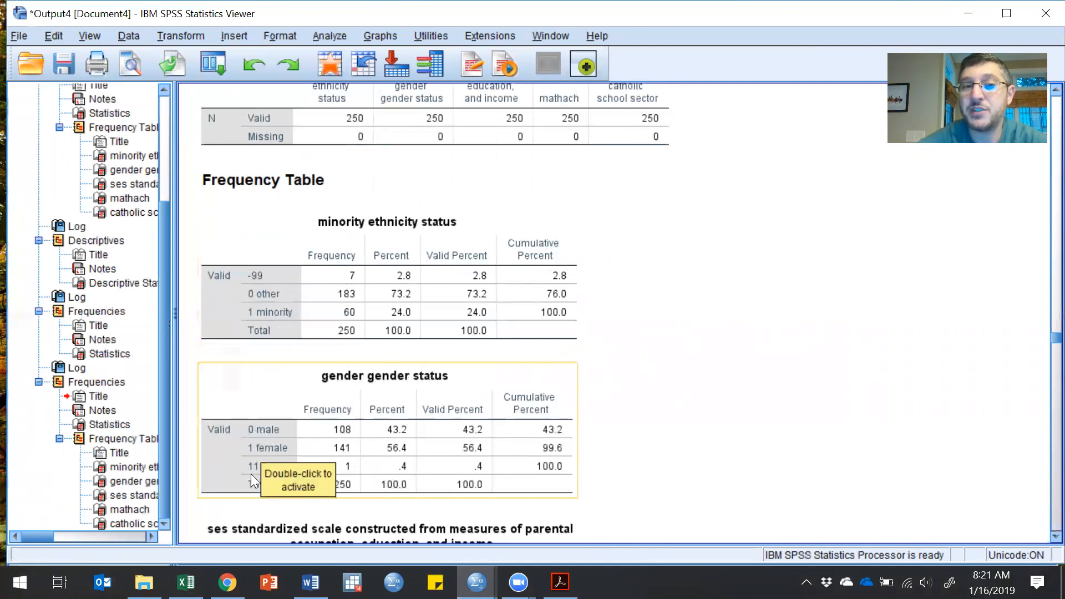
left_click(624, 308)
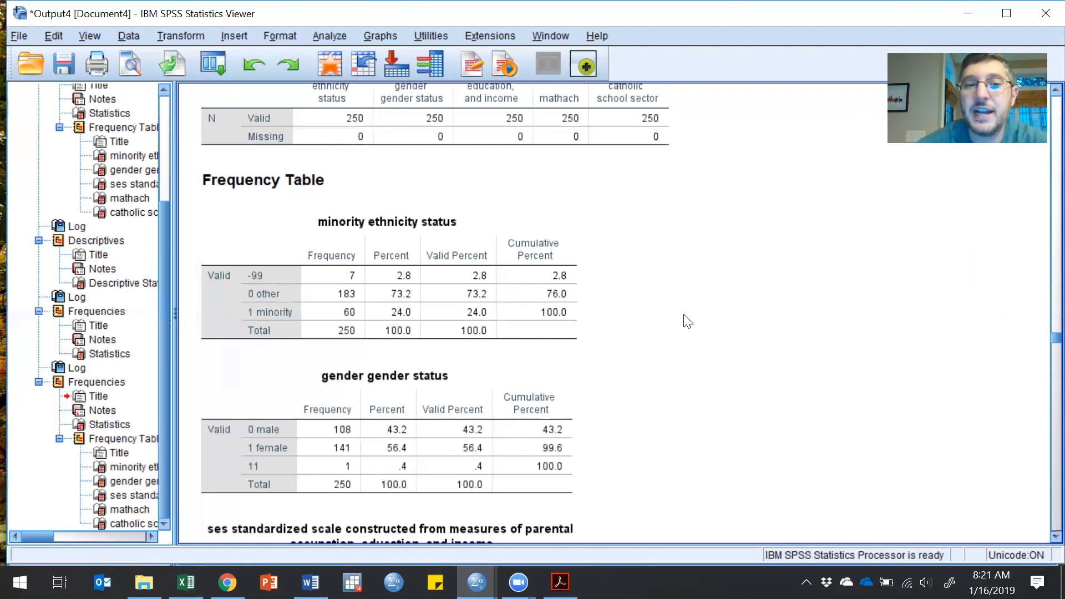
left_click(332, 492)
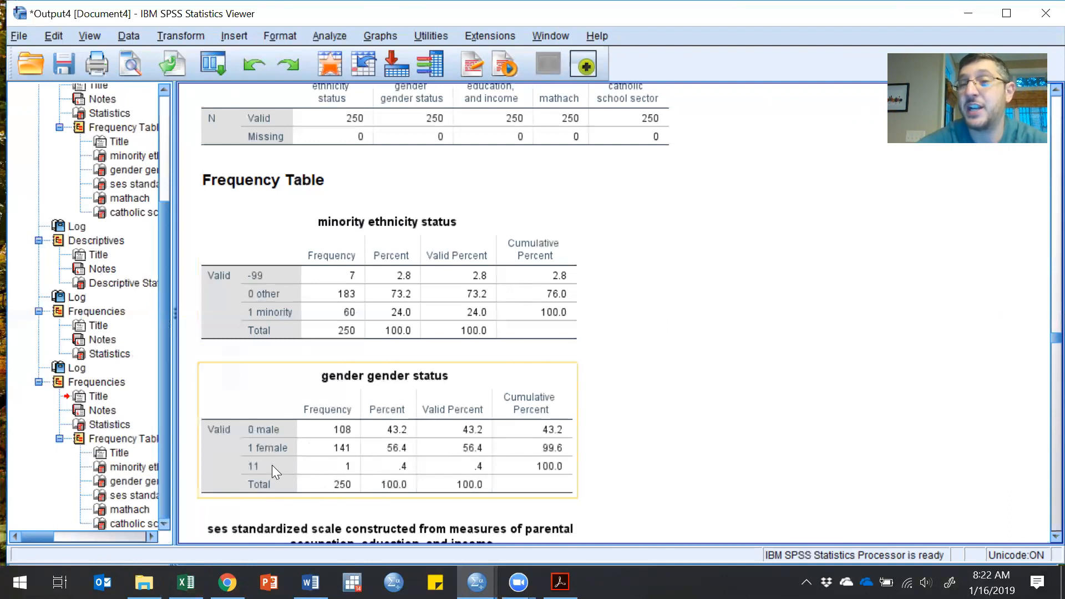
left_click(669, 277)
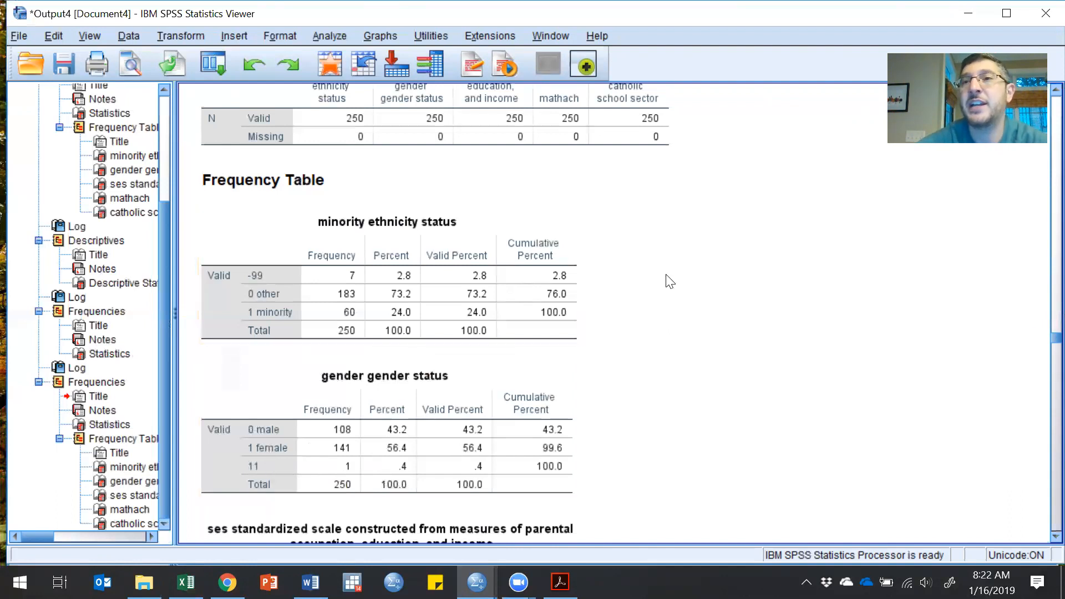
left_click(969, 18)
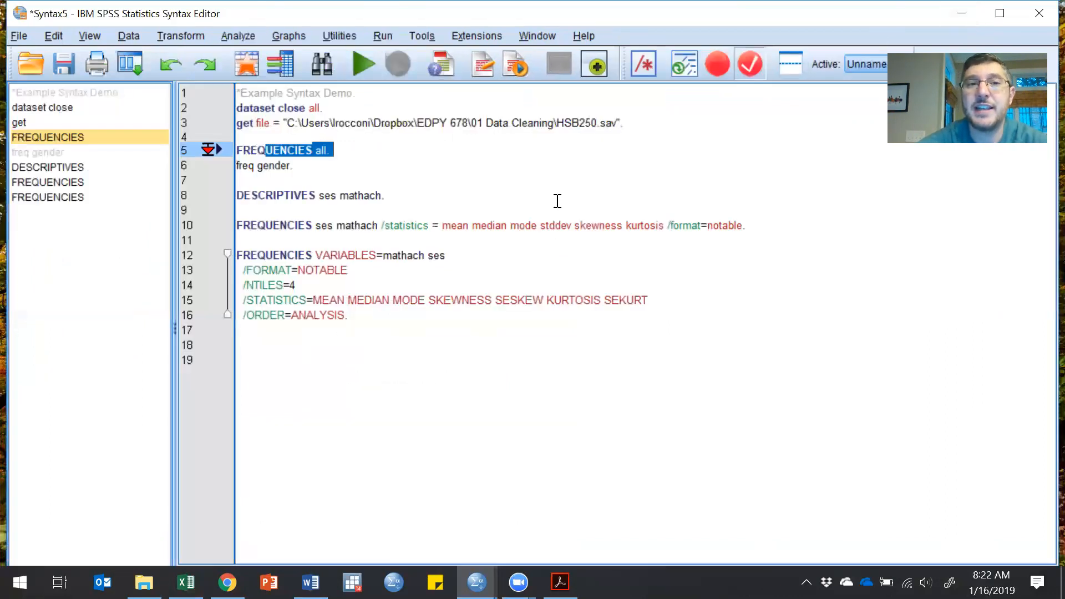
Step: Highlight the first four letters of the "FREQUENCIES all." command to compare them with the abbreviated "freq" below
left_click(289, 344)
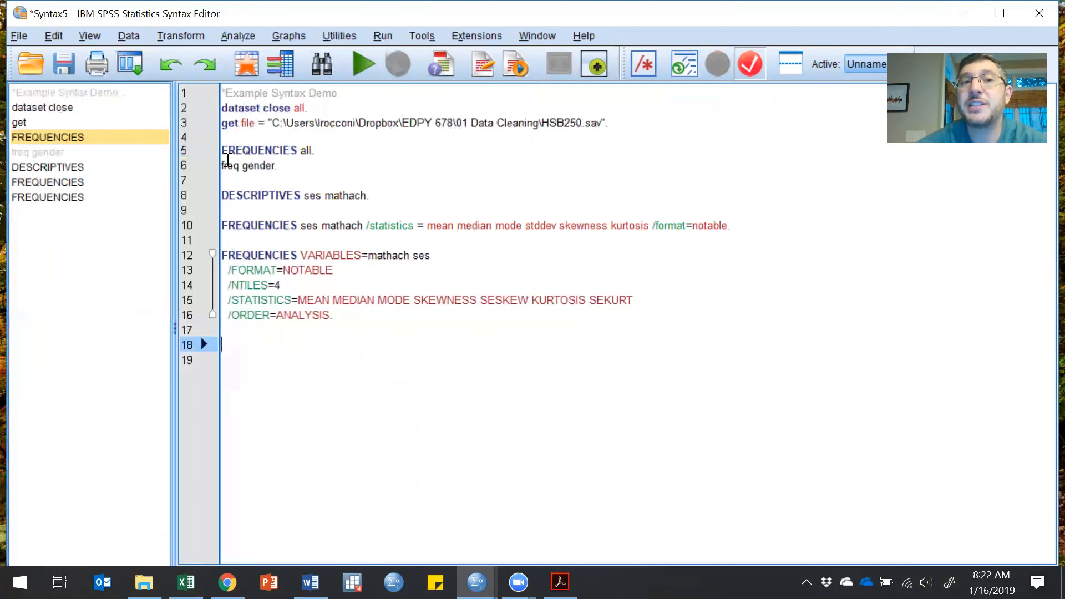
left_click_drag(221, 166, 250, 150)
key("ctrl+r")
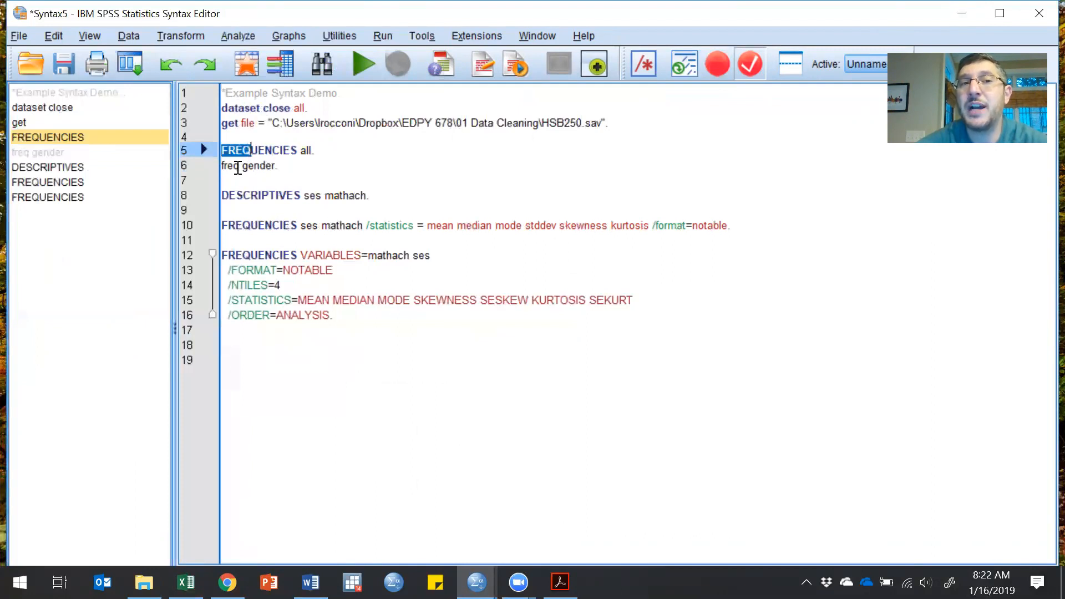
Step: Add the abbreviated command "des ses." on its own line between "freq gender." and the DESCRIPTIVES command, set off by blank lines
left_click(242, 181)
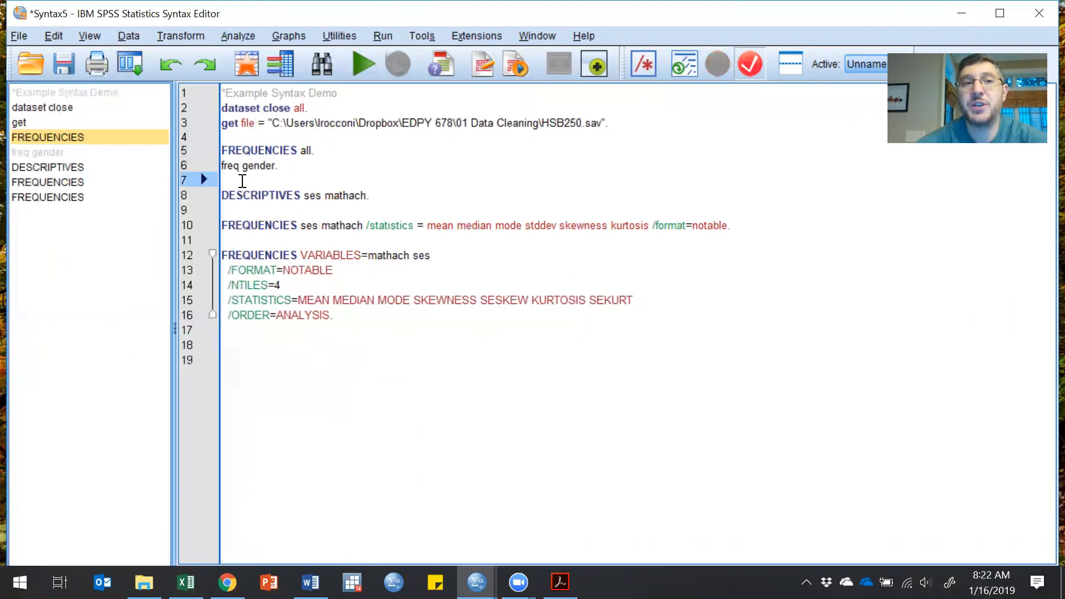
key("Return")
key("Return")
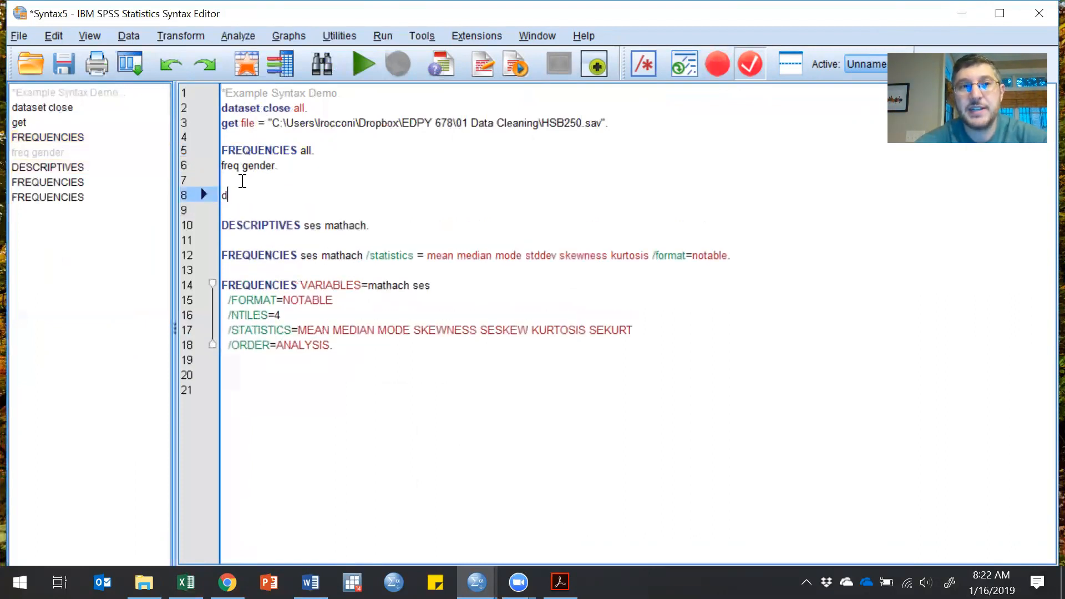
type("des ses.")
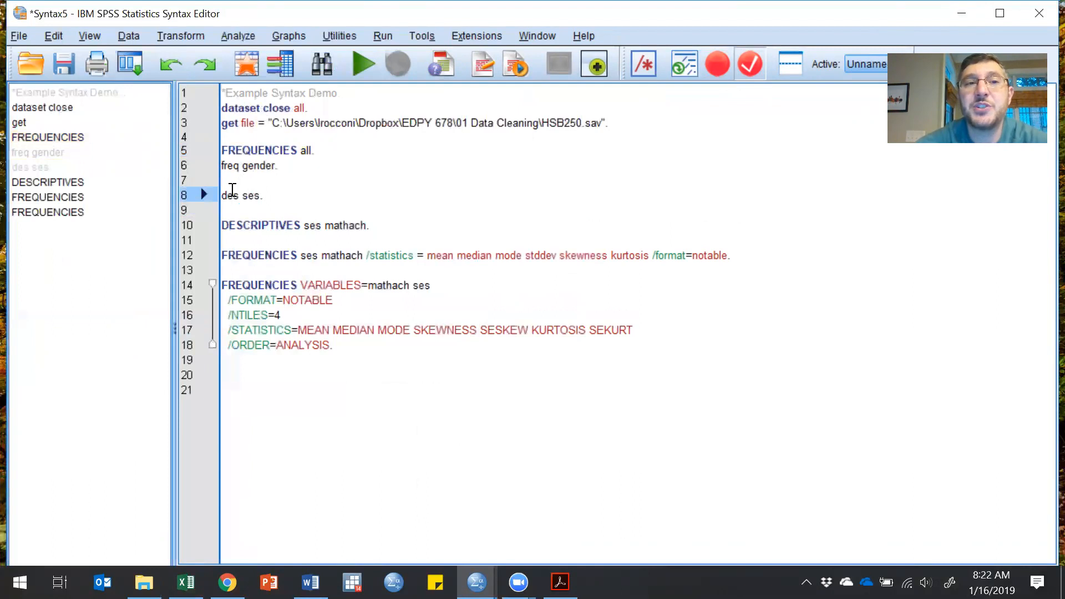
Step: Run only the "des ses." command, check its descriptive statistics in the output, and return to the syntax file
left_click_drag(233, 195, 262, 193)
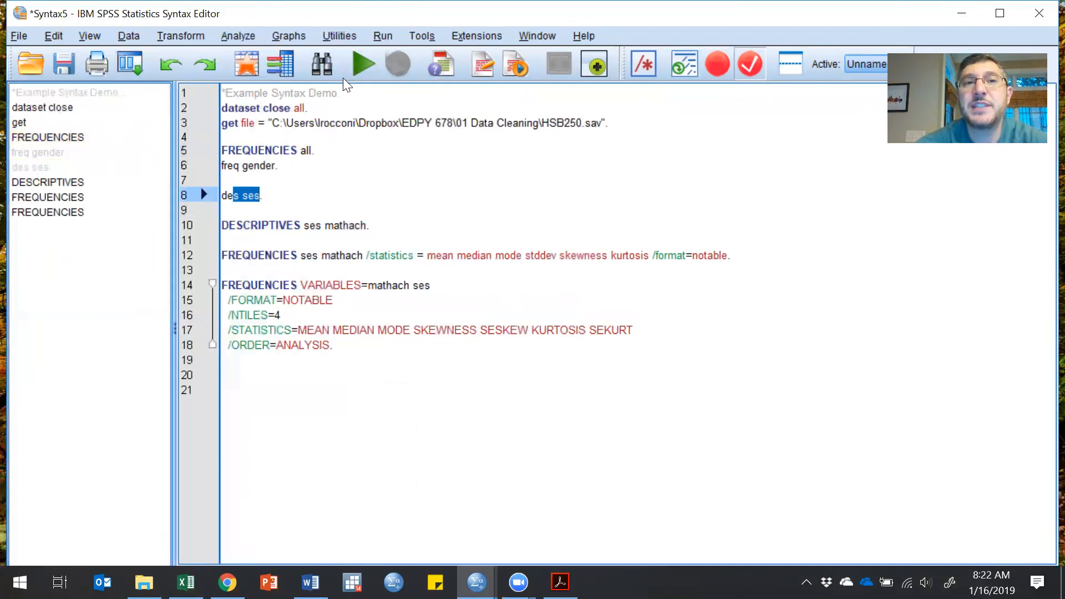
left_click(360, 69)
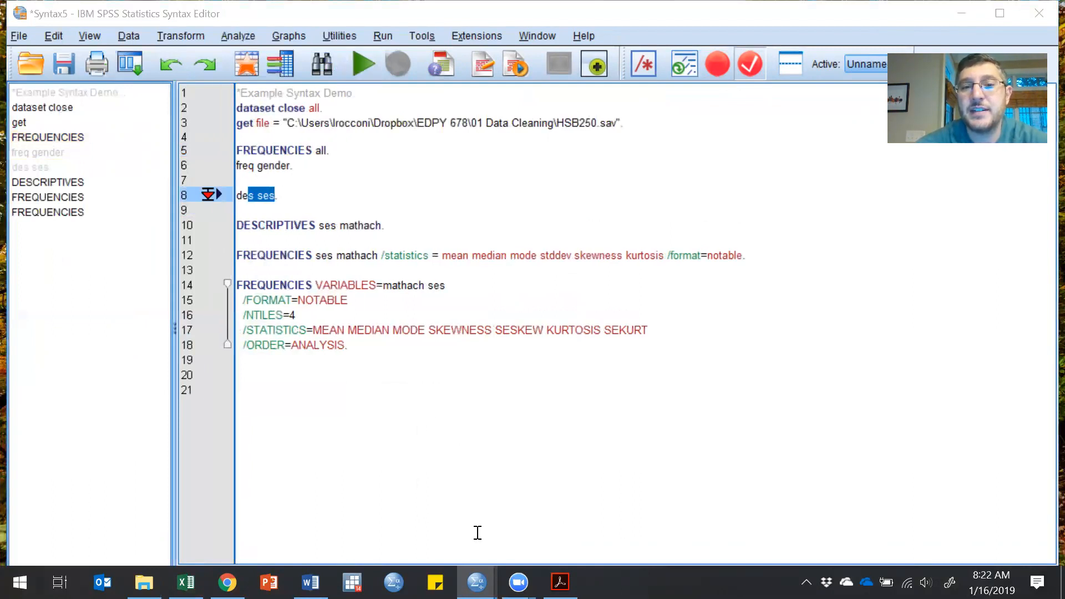
mouse_move(476, 582)
left_click(531, 505)
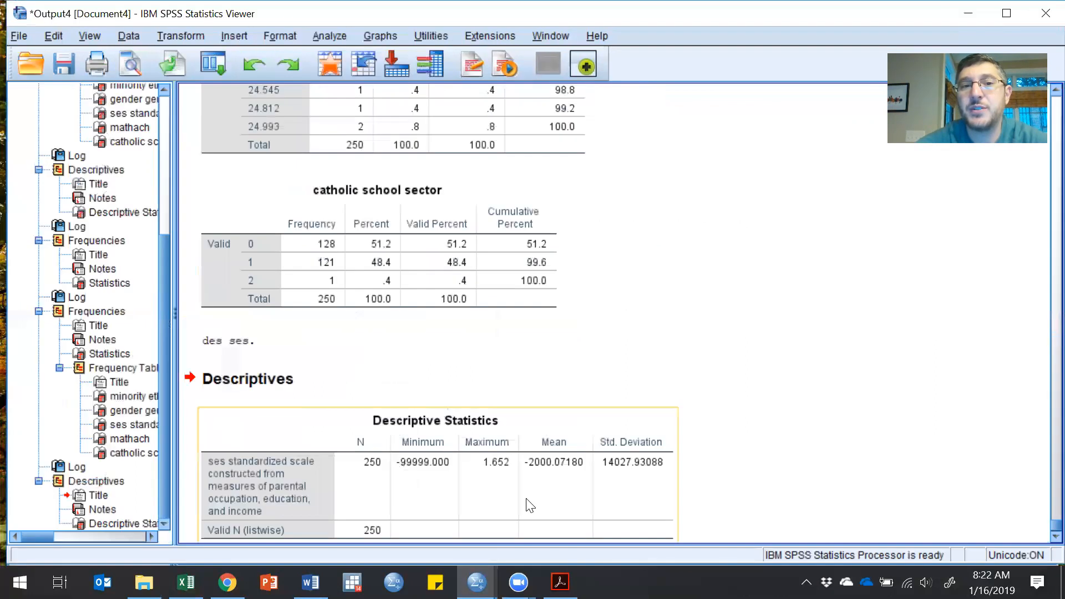
scroll(630, 285, "down", 1)
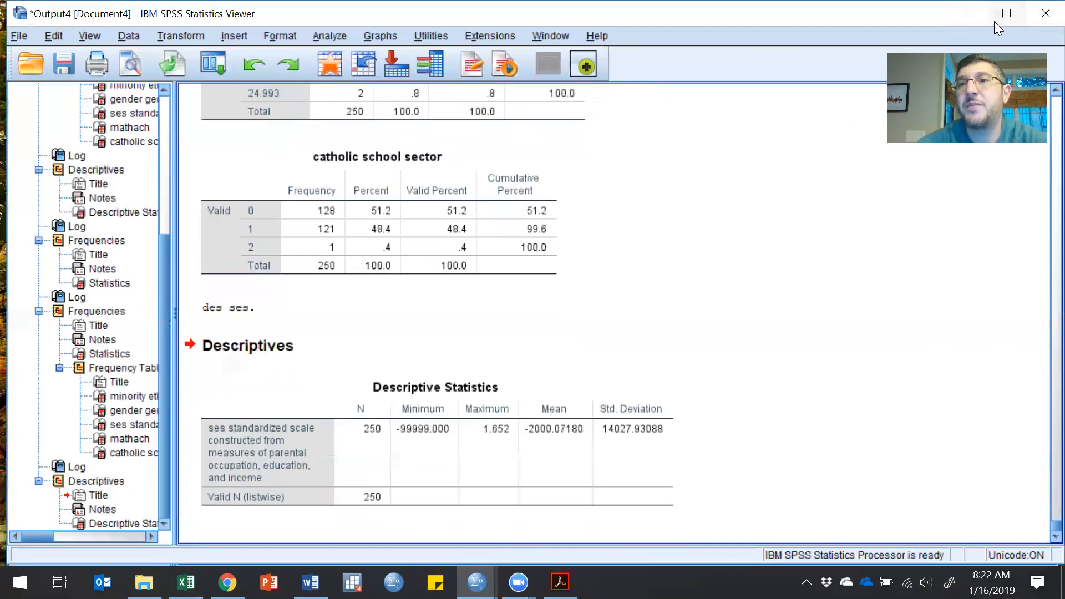
left_click(968, 13)
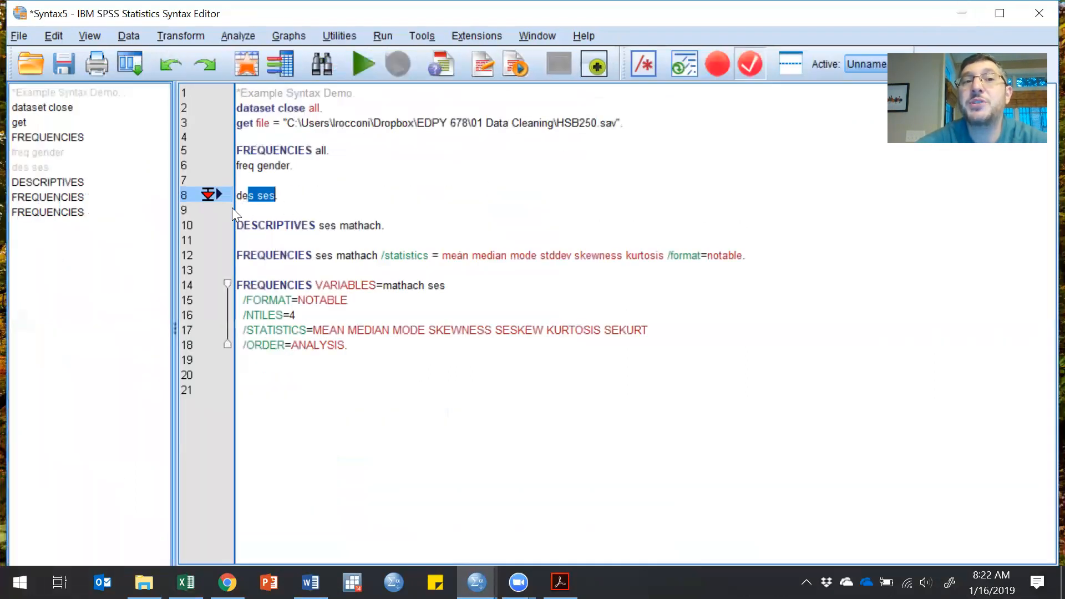
Step: Highlight the variable names in the DESCRIPTIVES command and the "FREQUENCIES all." keyword to compare their lowercase and uppercase spelling
left_click_drag(244, 225, 372, 222)
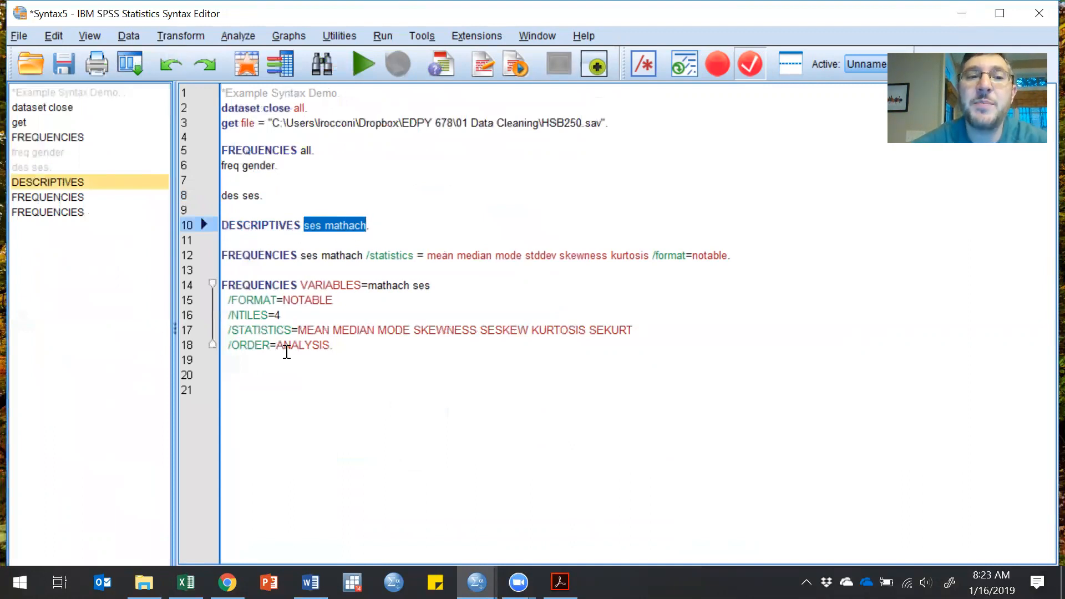
left_click(274, 388)
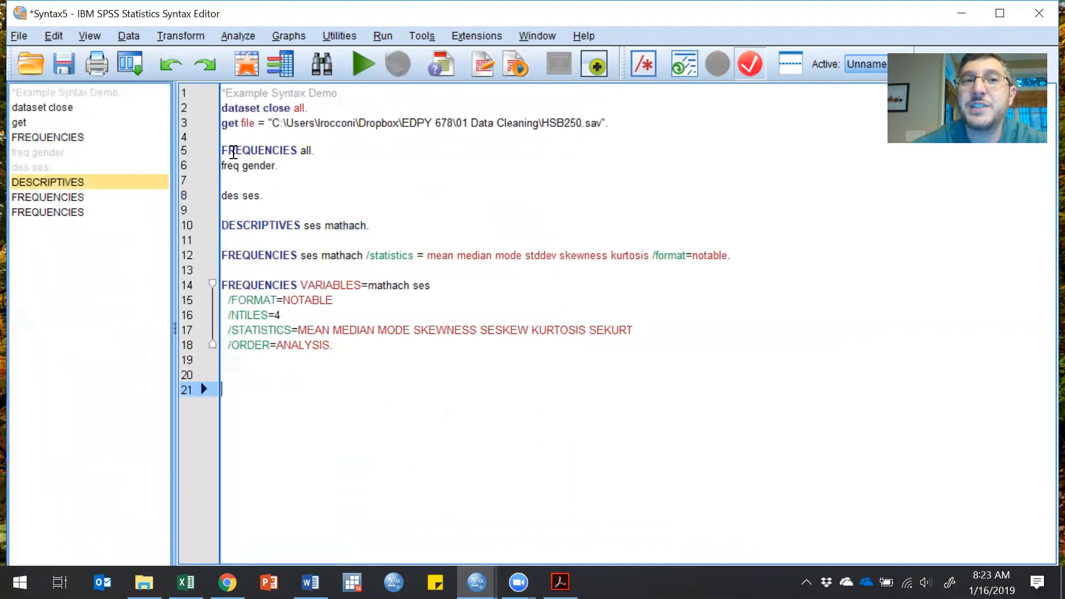
mouse_move(224, 123)
left_mouse_down()
mouse_move(250, 124)
mouse_move(281, 155)
left_mouse_up()
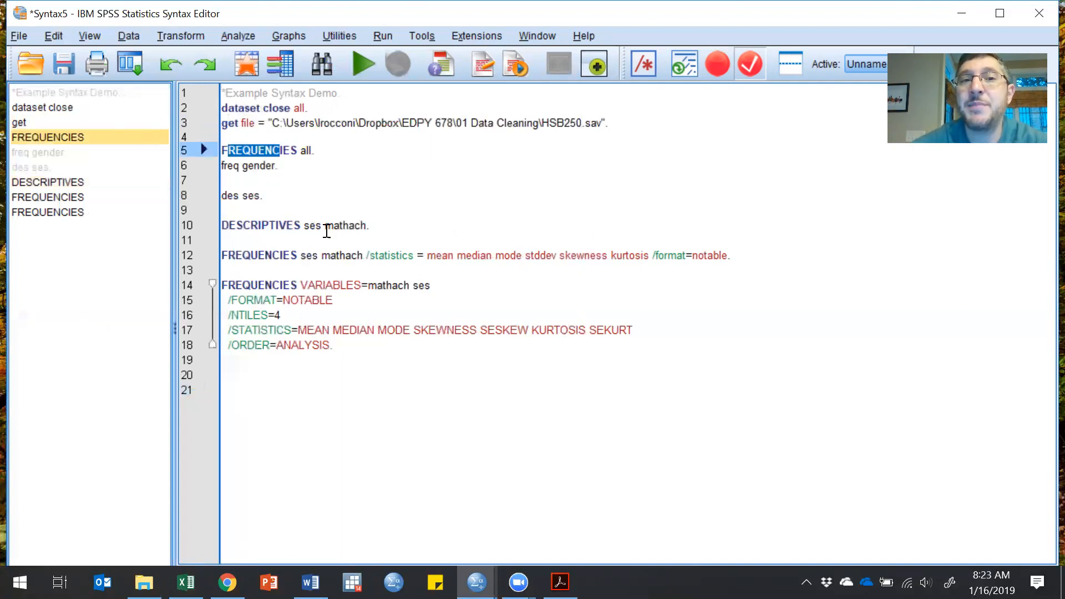
left_click(312, 224)
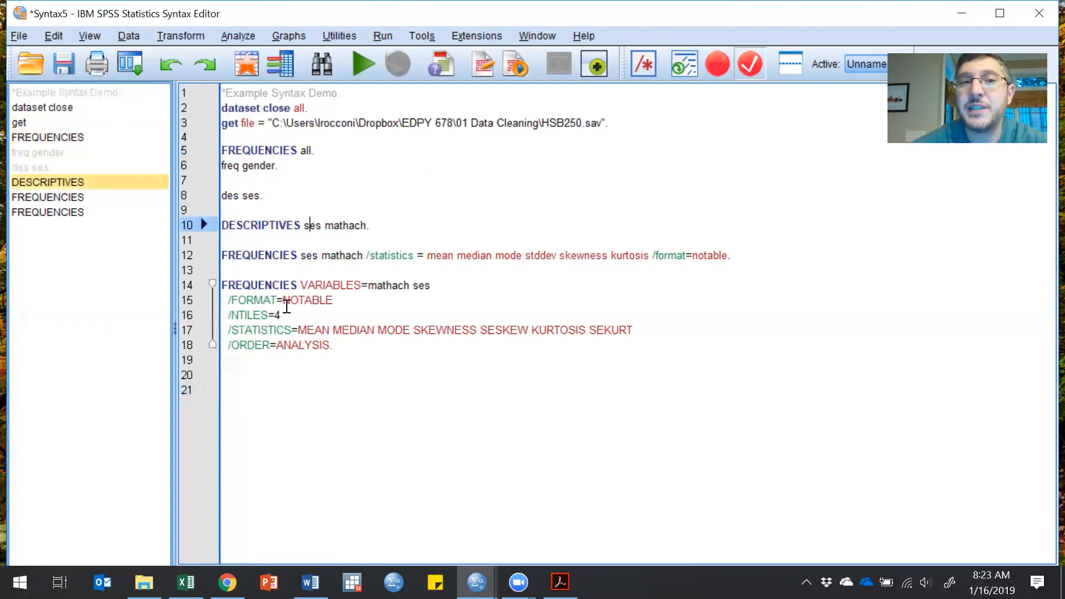
left_click(256, 378)
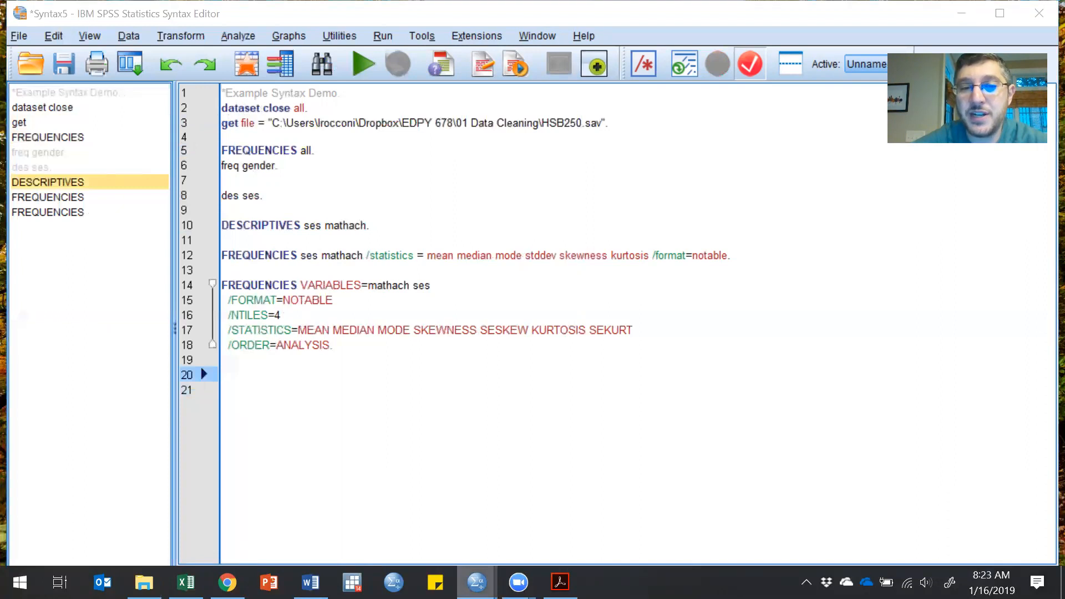
Step: Bring up the variable definitions of the HSB250.sav dataset and rename the variable catholic as Catholic
mouse_move(474, 580)
left_click(638, 508)
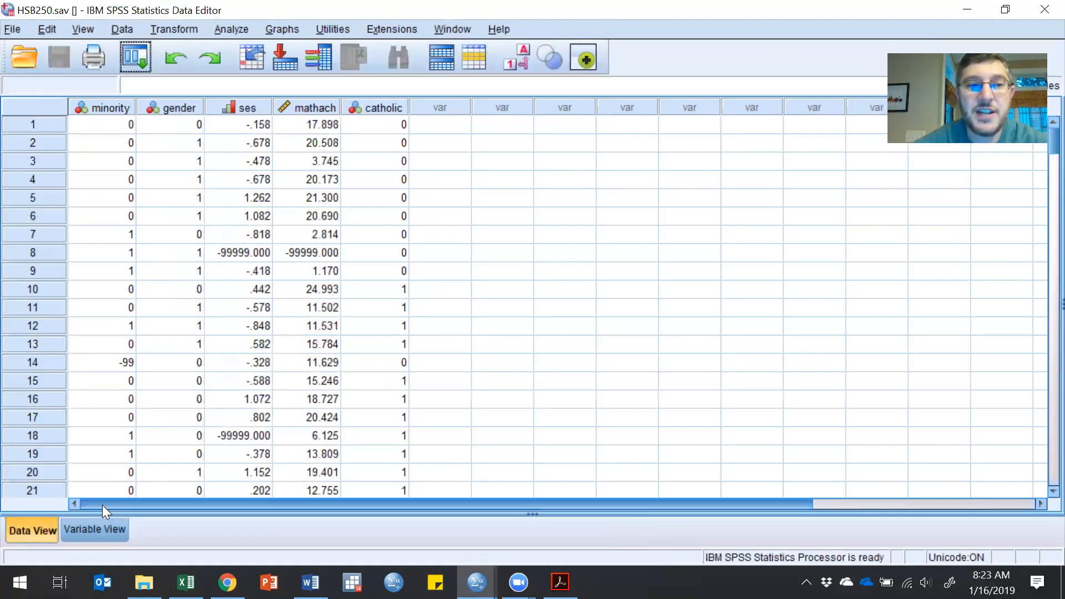
left_click(110, 522)
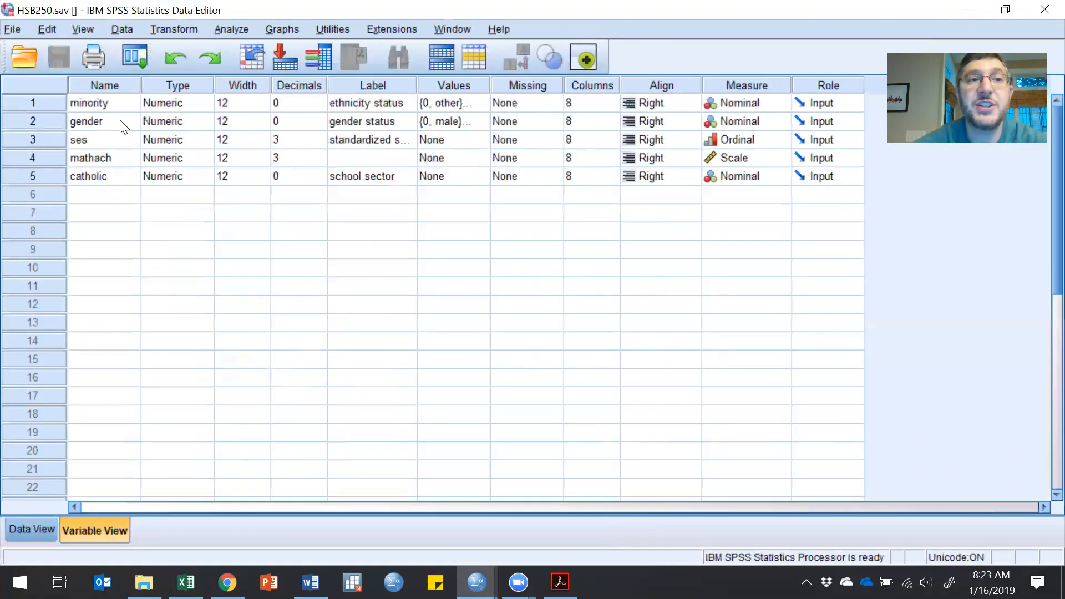
left_click(113, 176)
double_click(85, 177)
left_click(76, 178)
key("BackSpace")
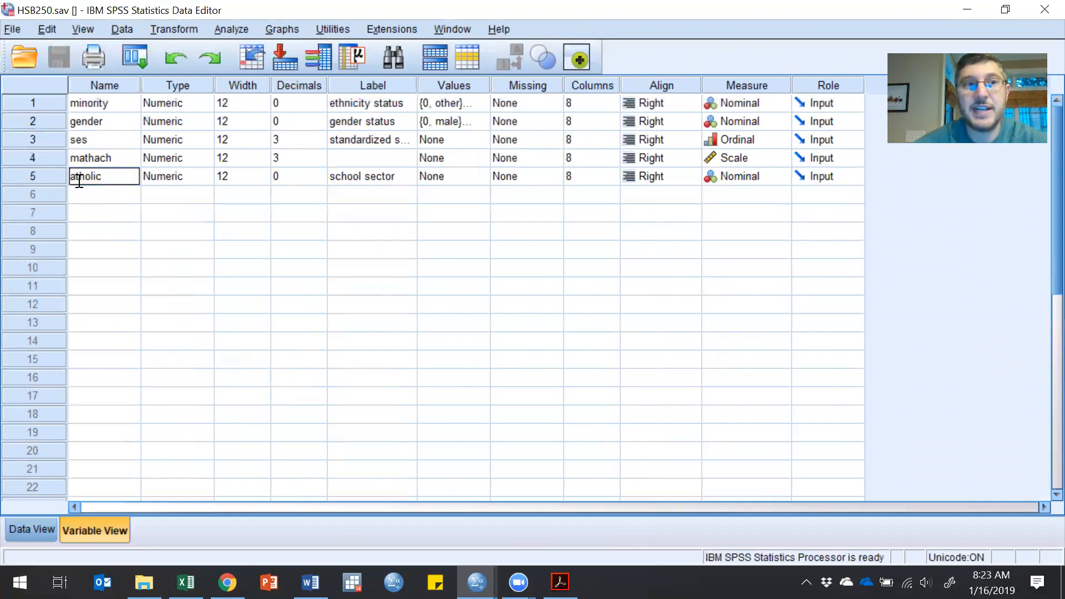
type("C")
key("Return")
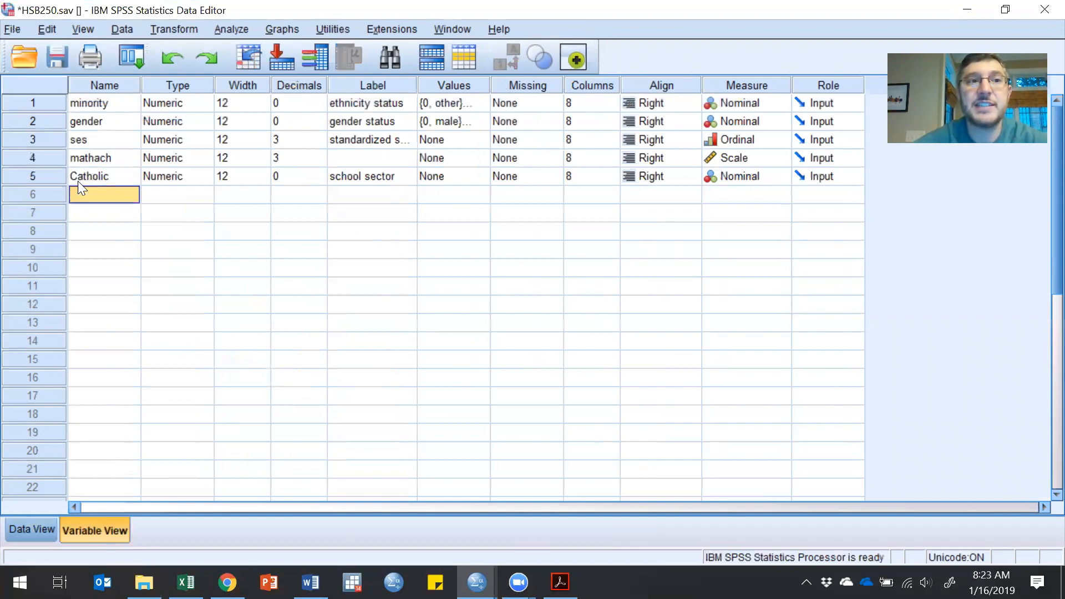
Step: Rename the variable gender as Gender
left_click(72, 125)
left_click(76, 124)
key("BackSpace")
type("G")
key("Return")
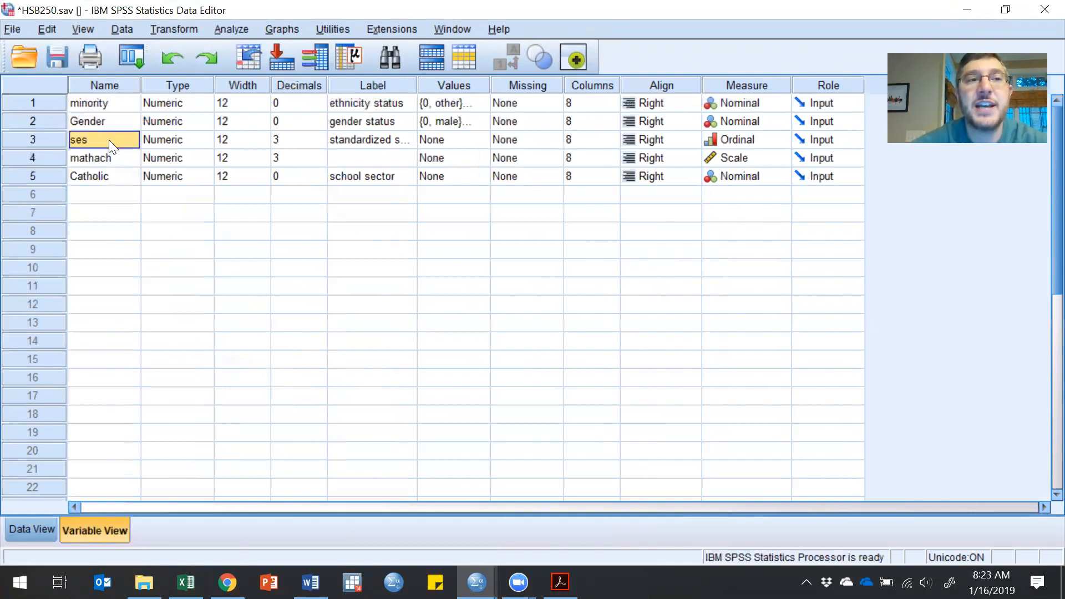
Step: Rename the variable ses as SeS, and return to the syntax file
left_click(109, 140)
key("BackSpace")
key("BackSpace")
key("BackSpace")
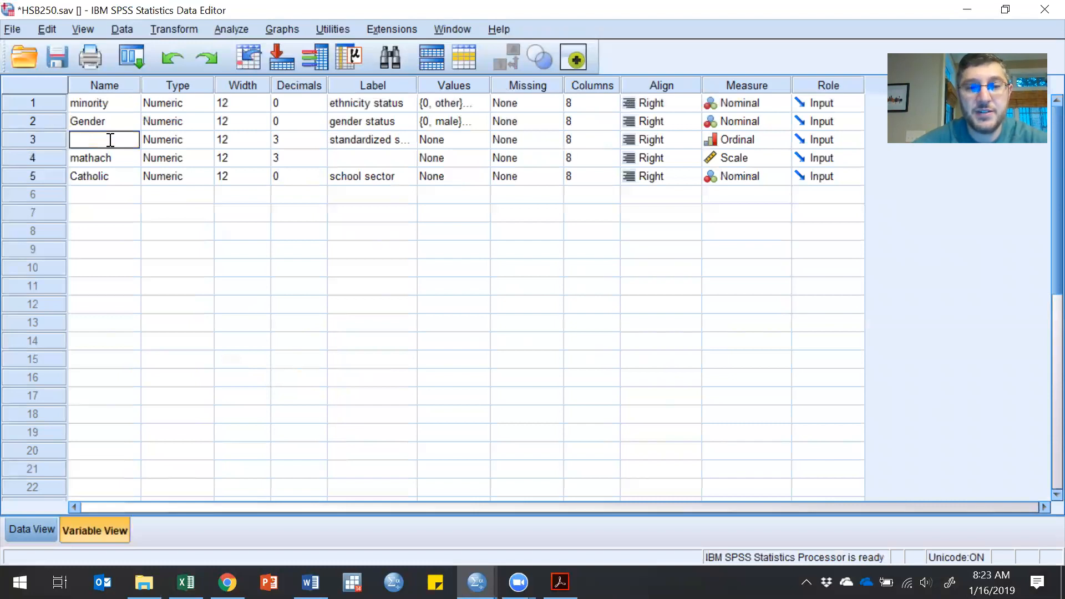
type("SeS")
left_click(112, 193)
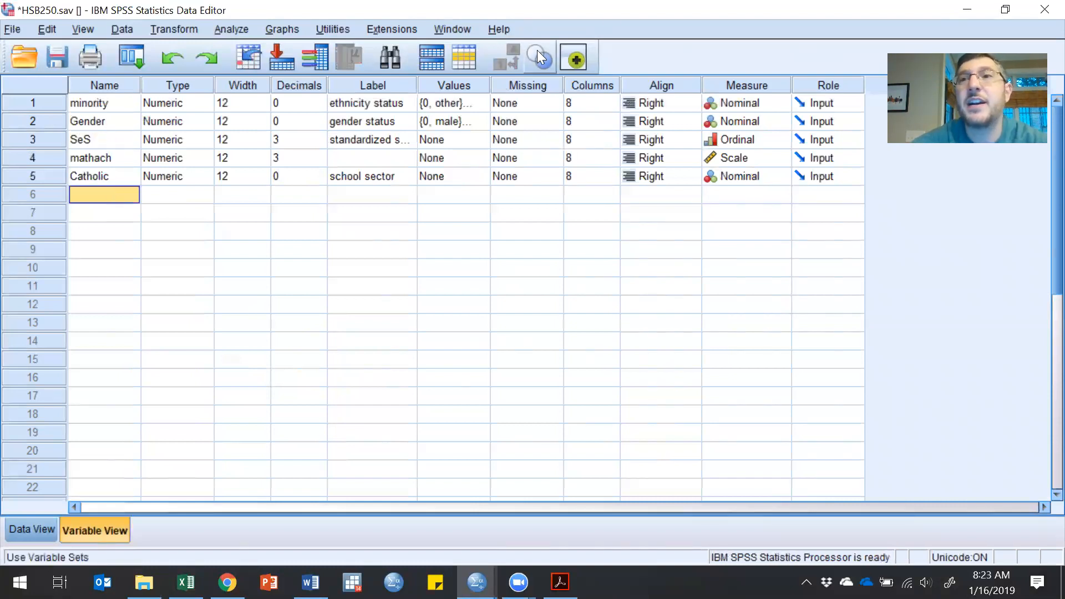
left_click(961, 8)
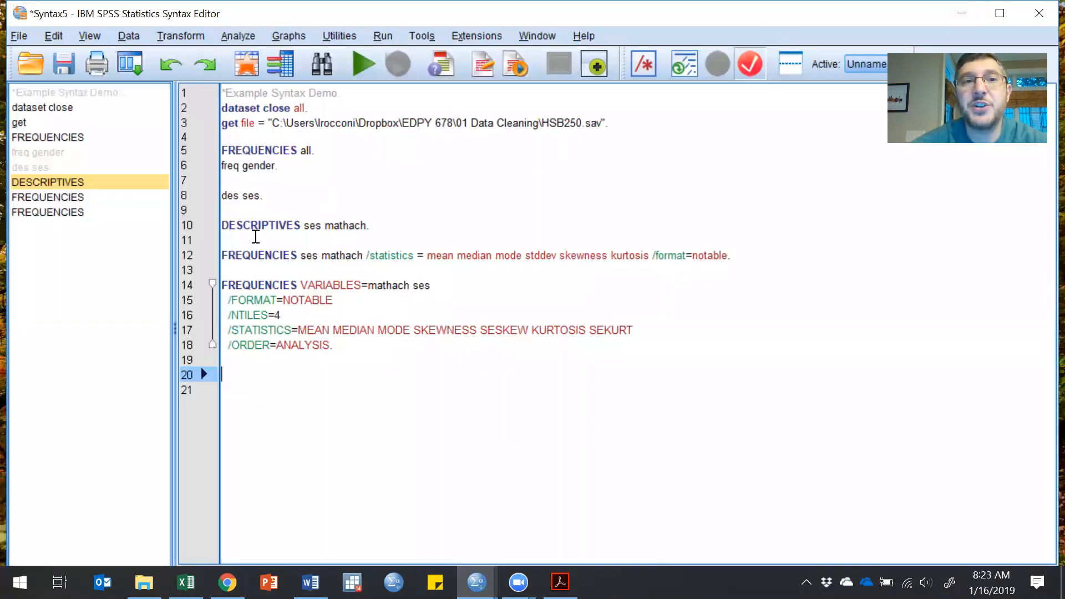
Step: Run only the "DESCRIPTIVES ses mathach." command, check how its output handles the renamed variable, and return to the syntax file
mouse_move(243, 224)
left_mouse_down()
mouse_move(334, 211)
mouse_move(362, 224)
left_mouse_up()
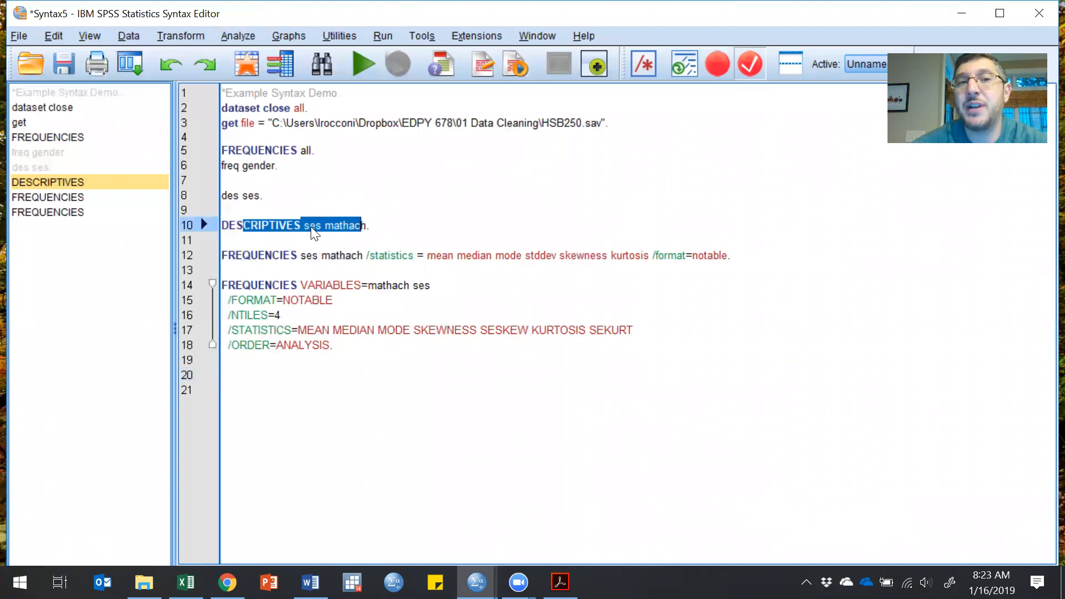
left_click(371, 60)
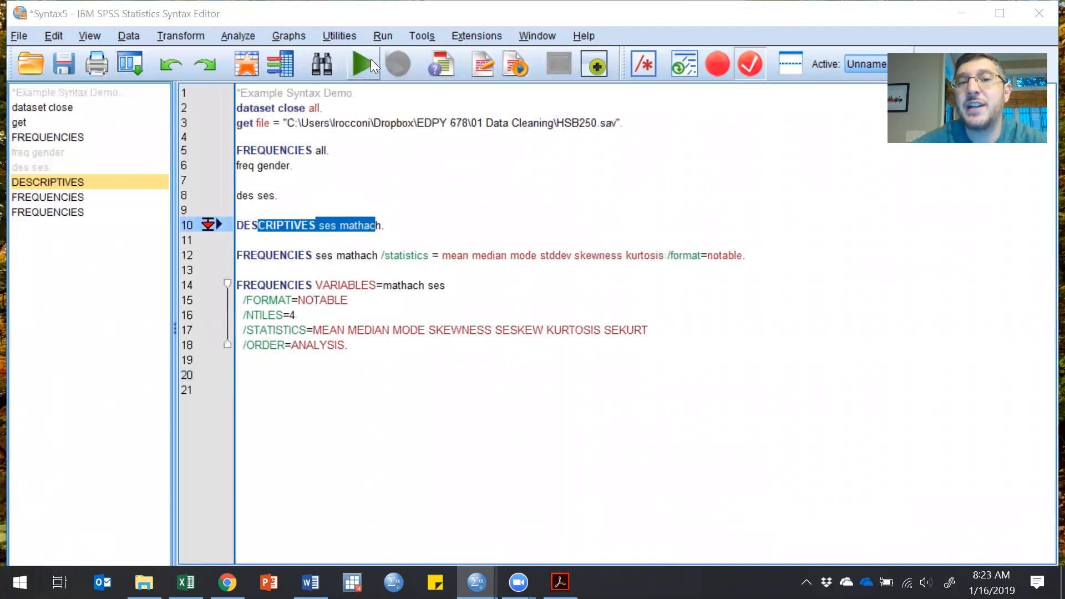
mouse_move(477, 582)
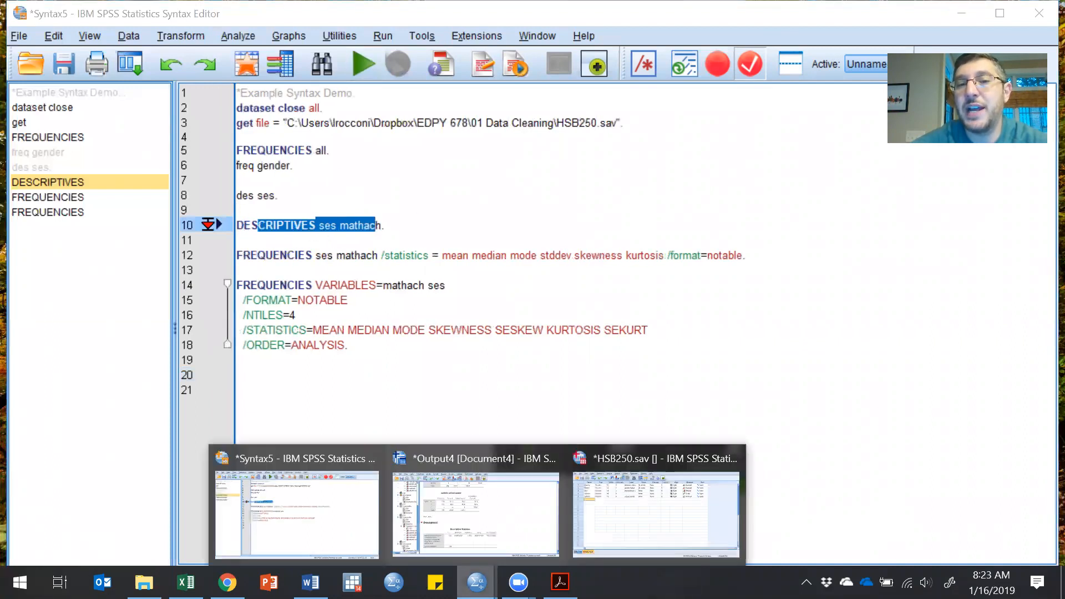
left_click(527, 518)
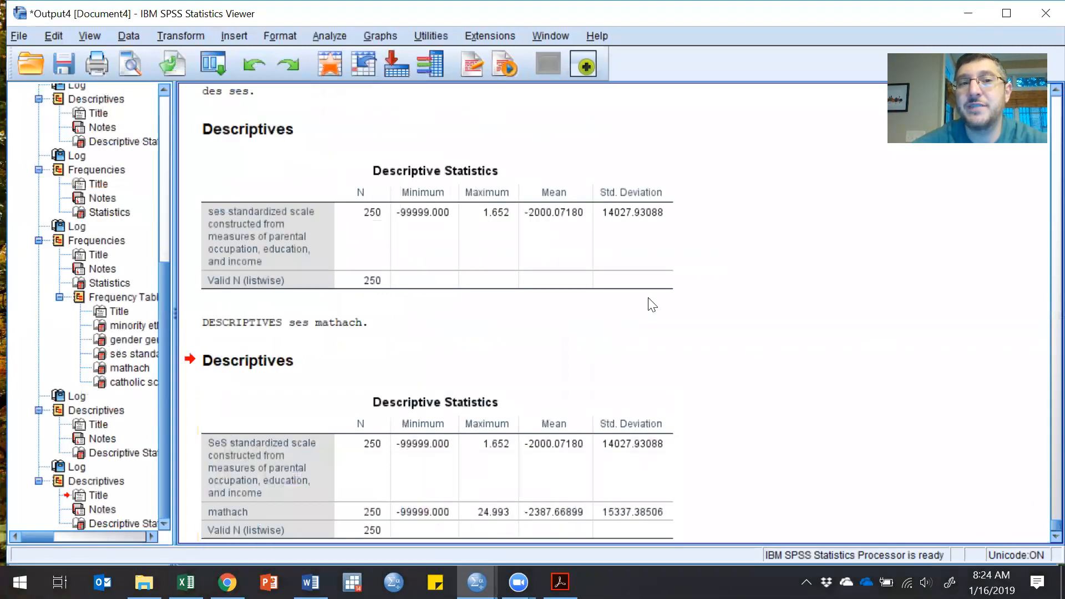
scroll(652, 304, "down", 1)
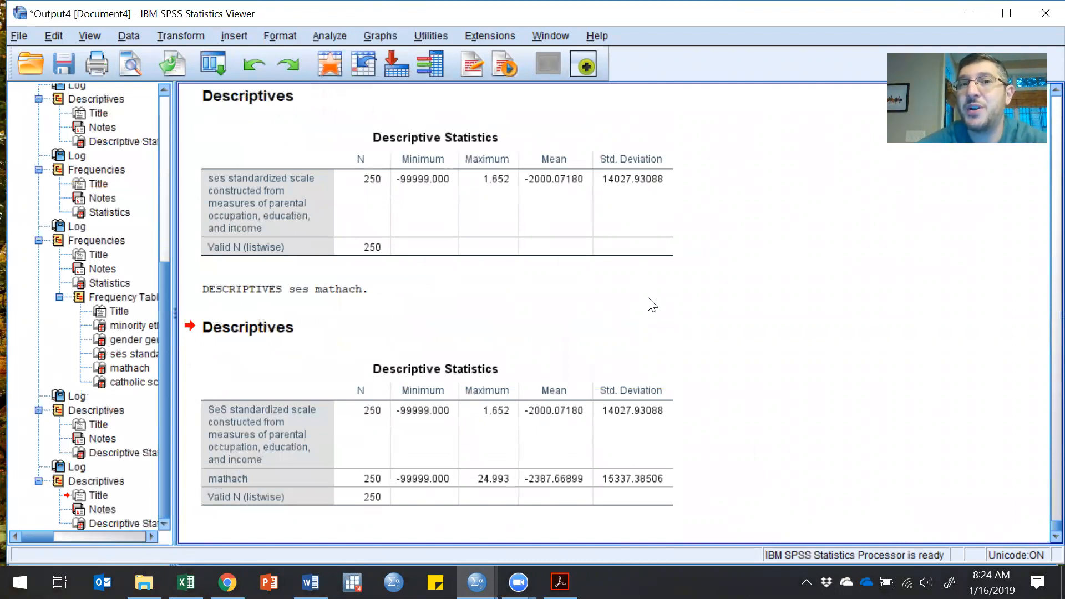
left_click(969, 18)
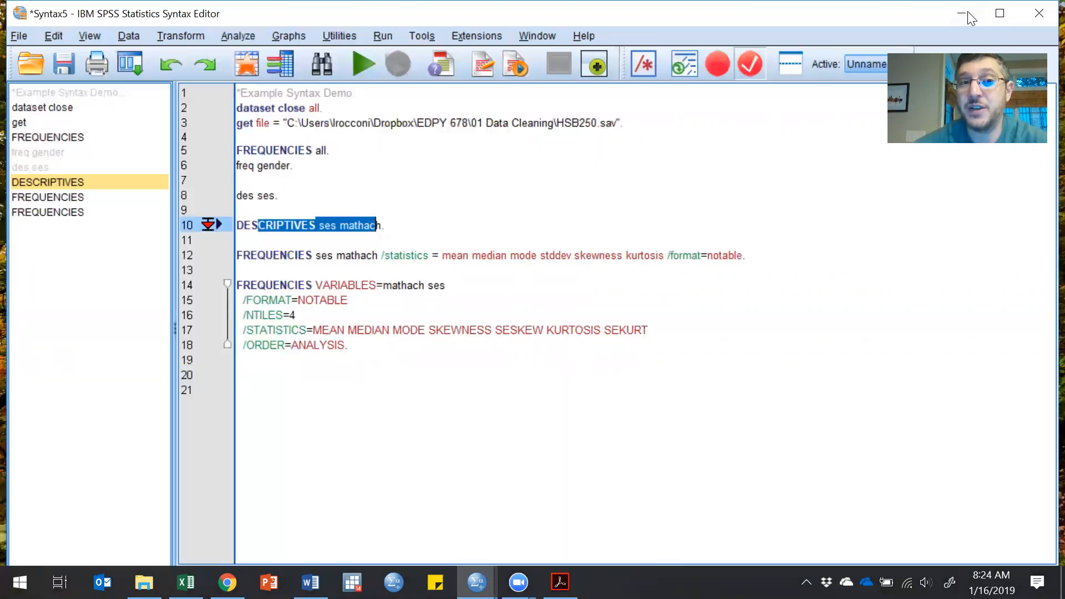
Step: Write "Ses ses" on the blank line 20 as a letter-case example, and erase it
left_click(297, 383)
left_click(232, 373)
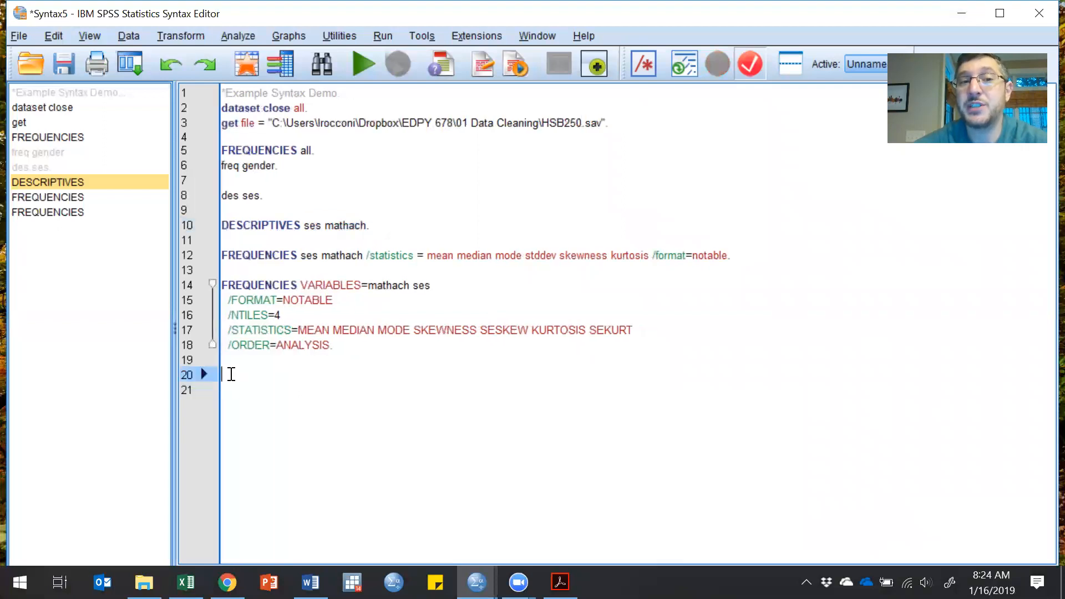
type("ses se")
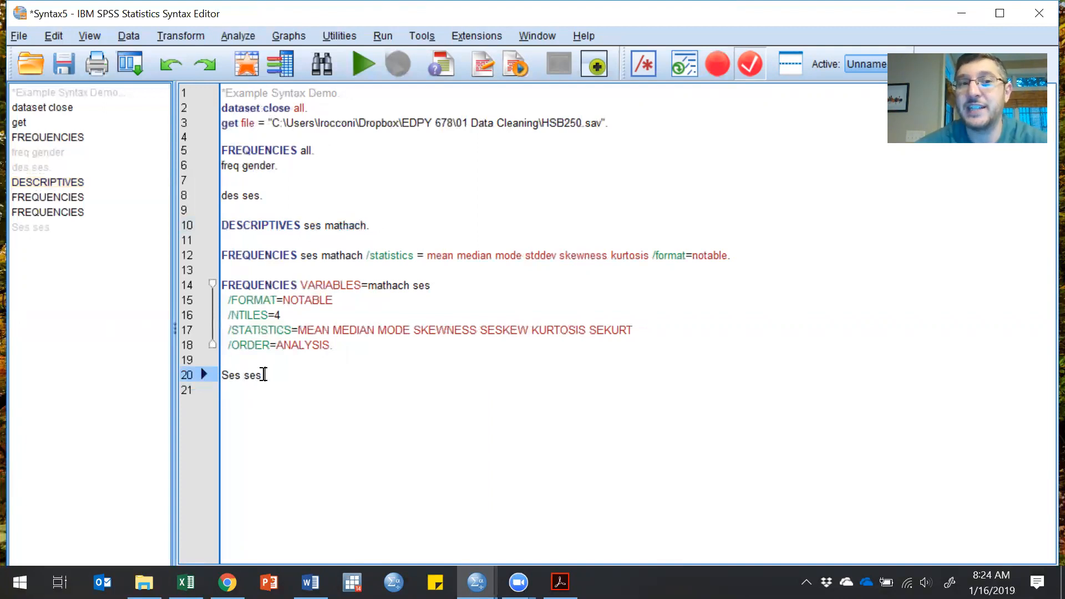
left_click_drag(264, 375, 210, 376)
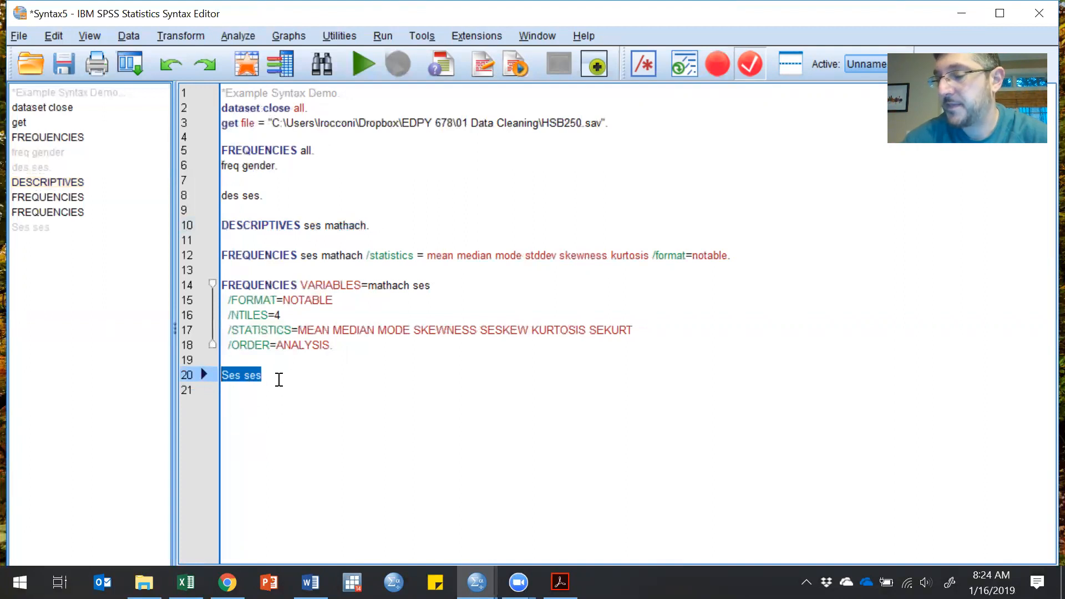
key("BackSpace")
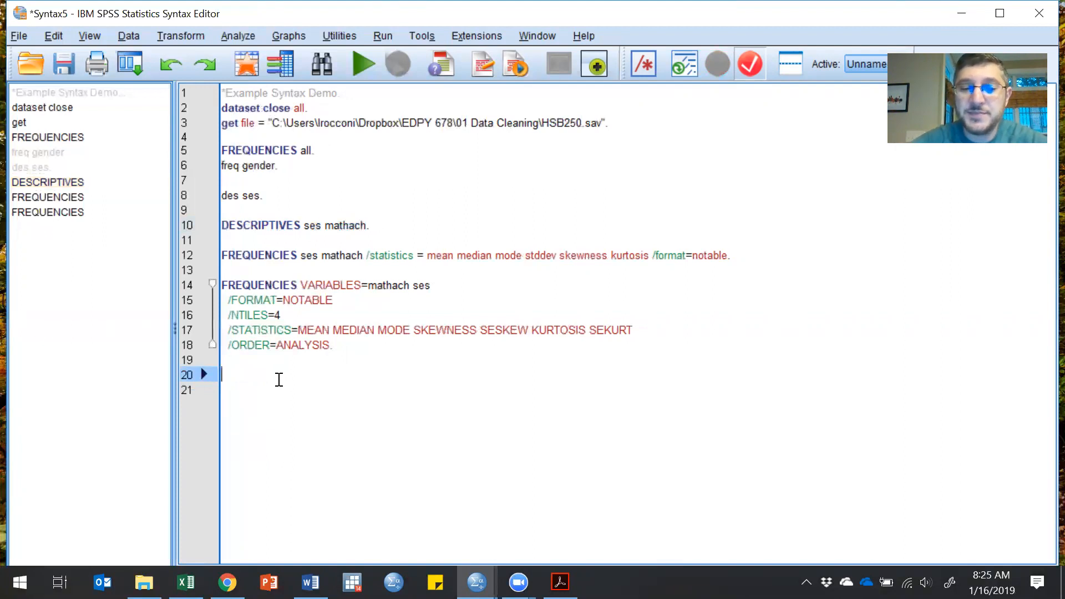
Step: Write the command "compute mathach100 = mathach*100." on line 20, below the last FREQUENCIES command
type("compute")
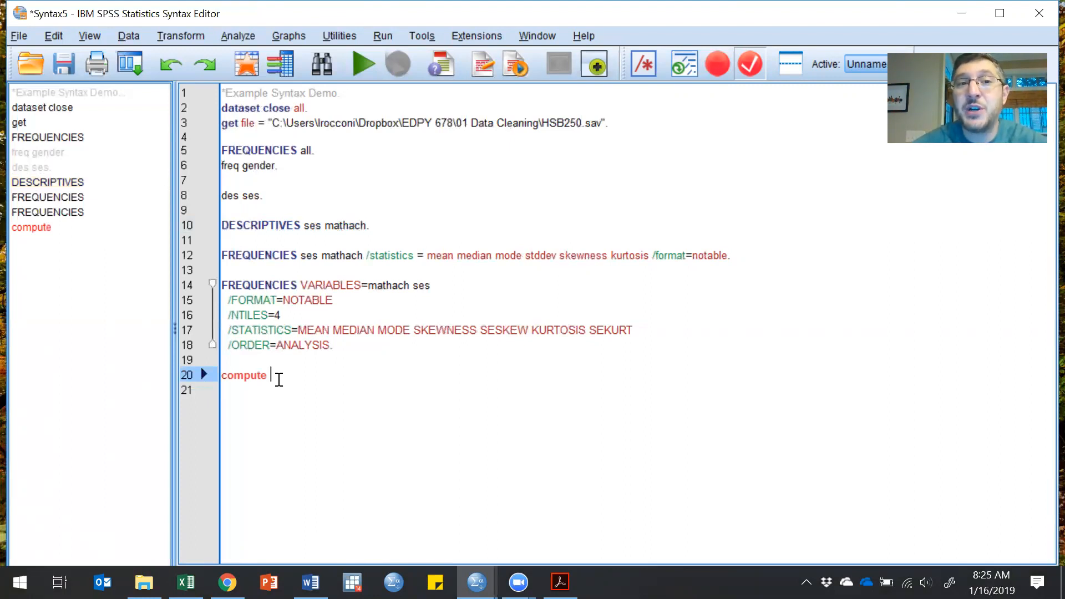
type(" matha")
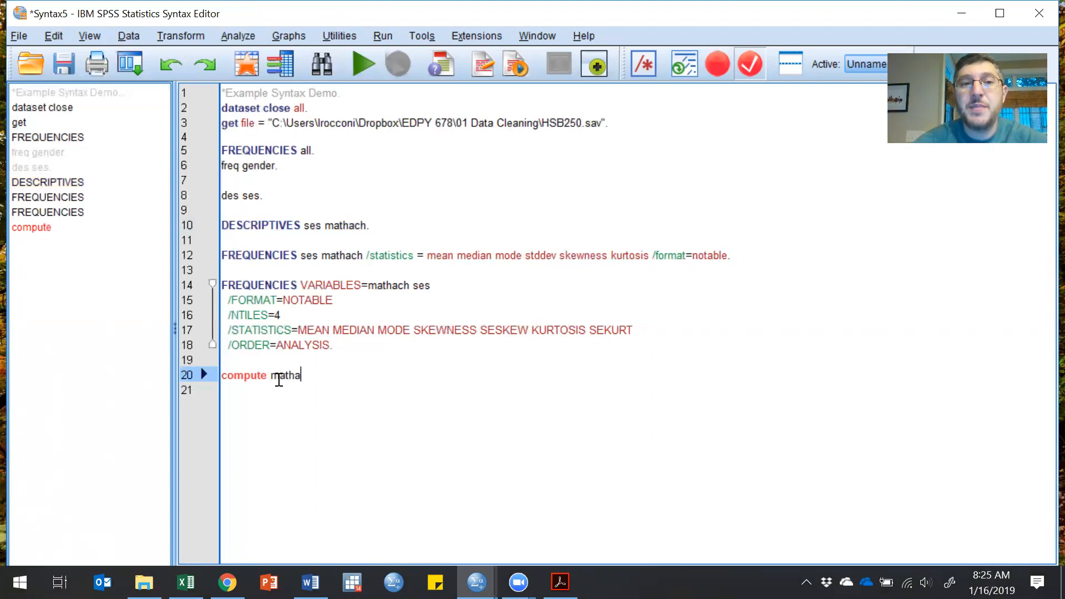
type("ch100")
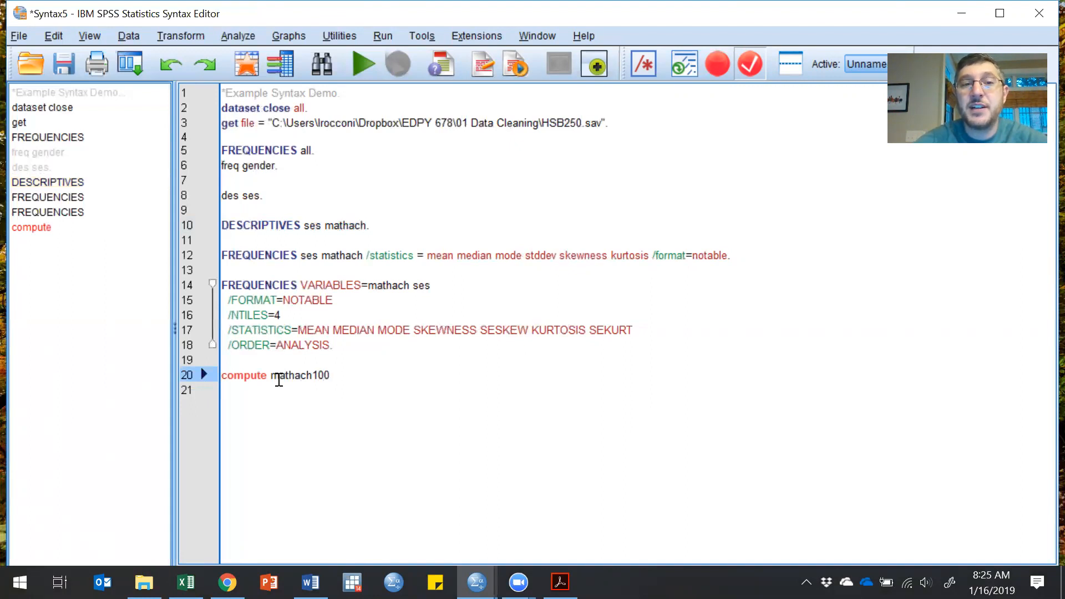
type(" = mathach*100.")
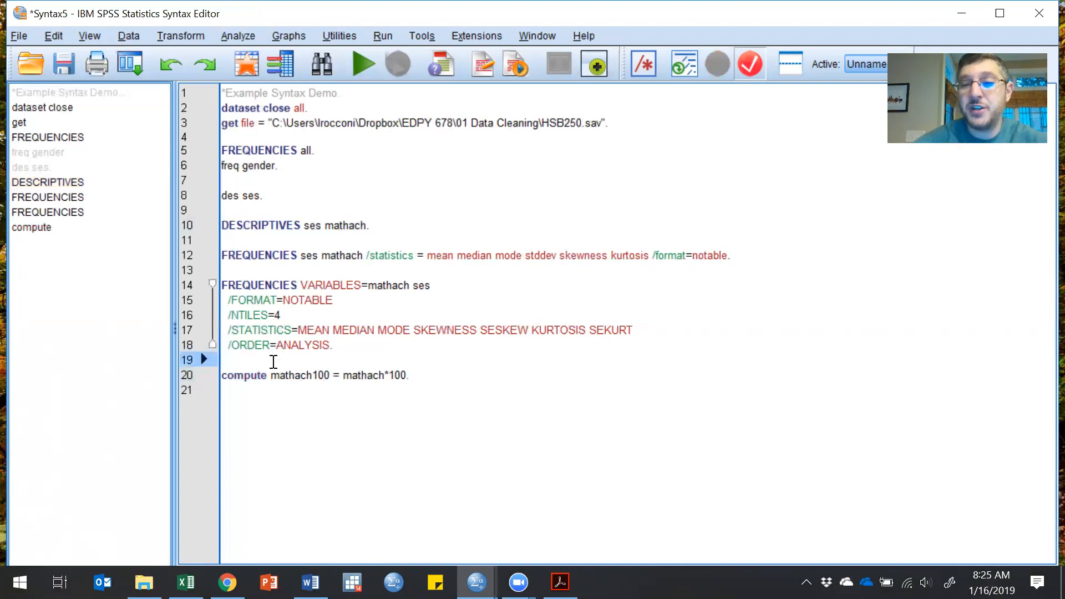
Step: Write the command "des mathach." on its own line directly above the compute command
key("Return")
type("des s")
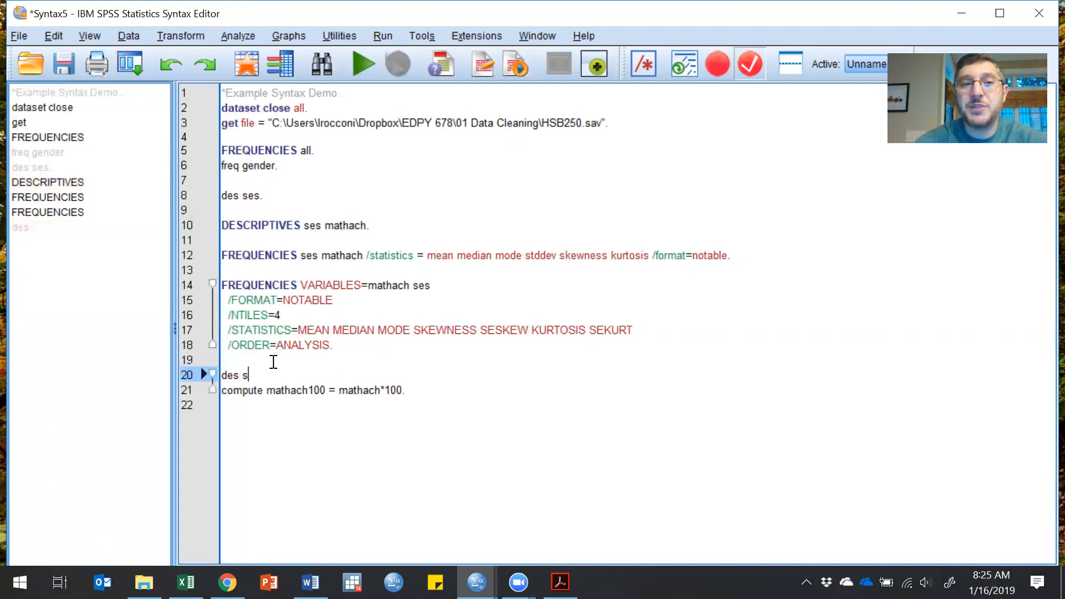
key("BackSpace")
type("mathach*100.")
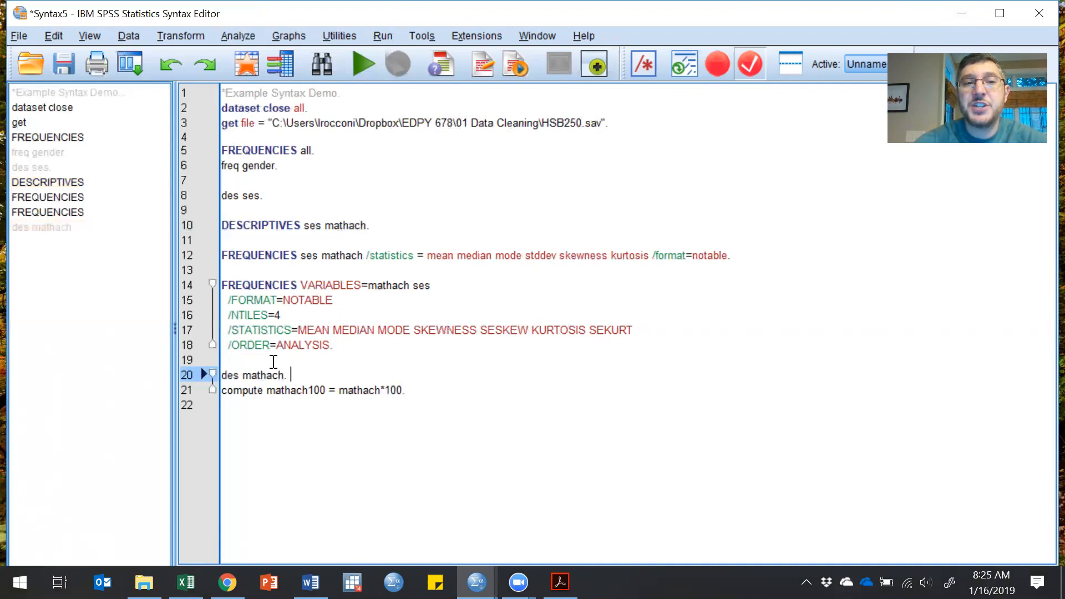
Step: Write the command "des mathach mathach100." on line 22, directly below the compute command
key("Down")
key("End")
key("Return")
type("de")
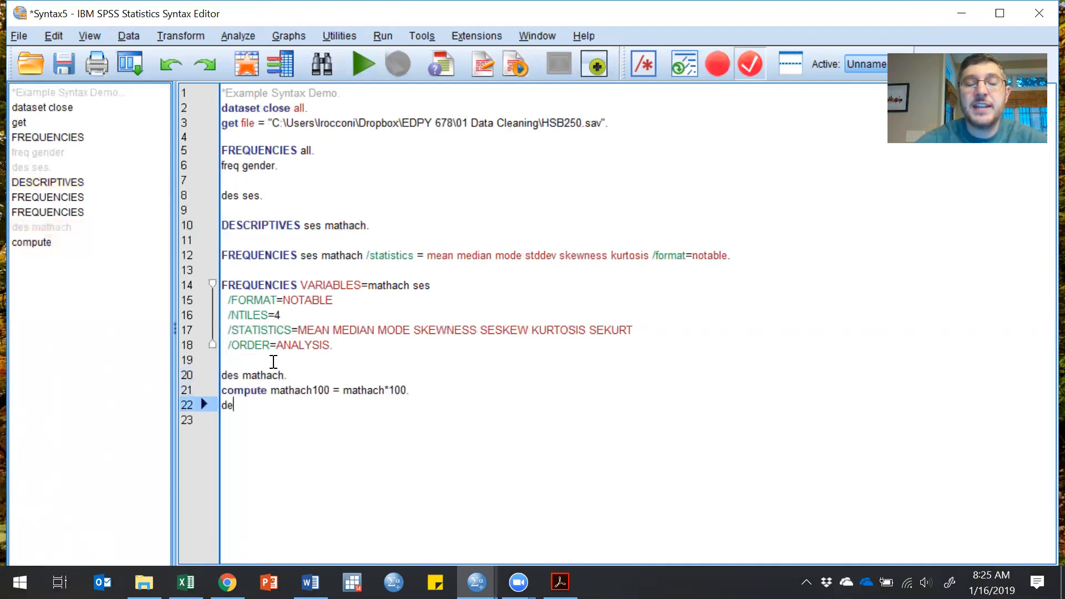
type("s matha")
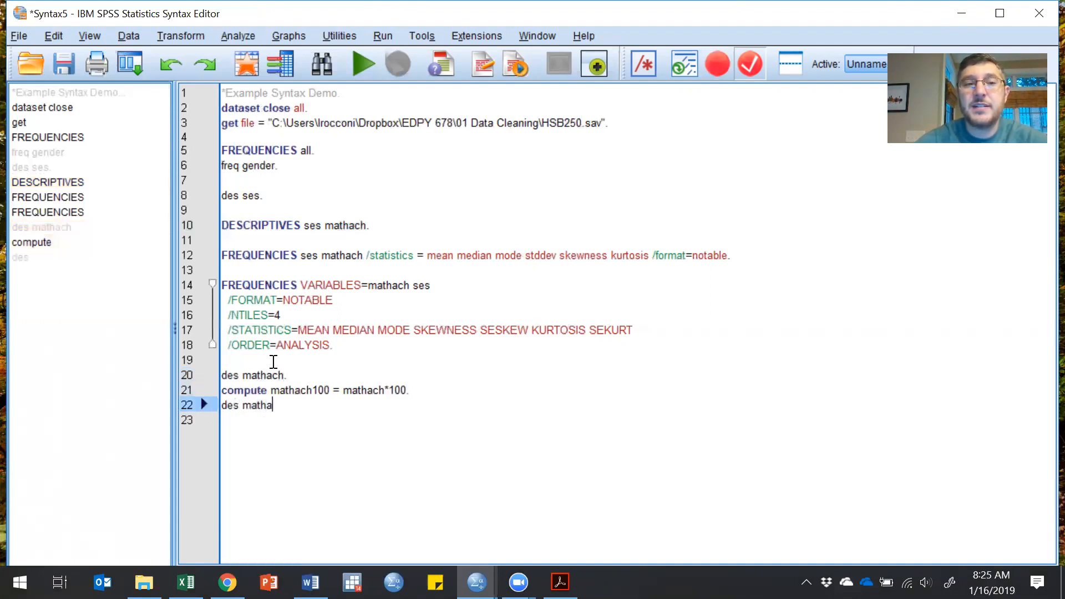
type("ch mathach100.")
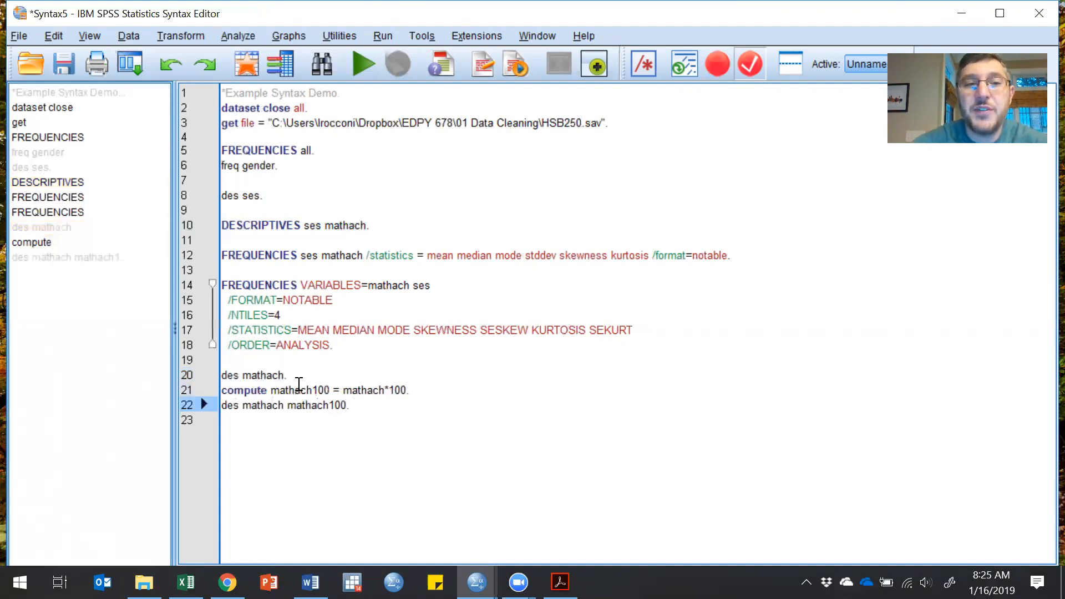
Step: Erase "des mathach." from line 20, and run the mathach100 compute command together with the des command below it
left_click(213, 378)
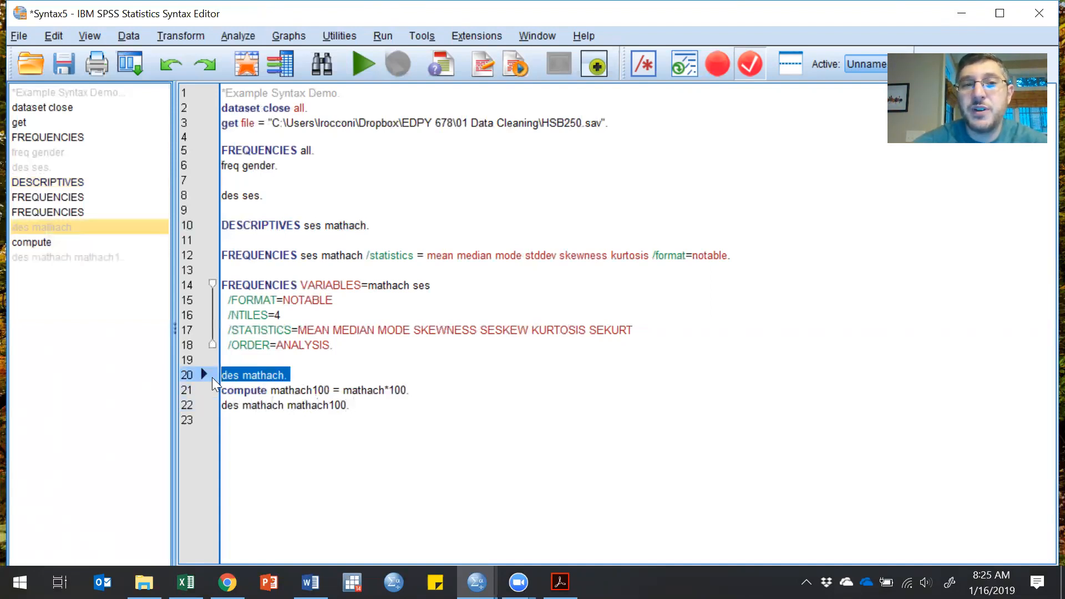
key("Delete")
mouse_move(239, 391)
left_mouse_down()
mouse_move(278, 404)
mouse_move(337, 401)
left_mouse_up()
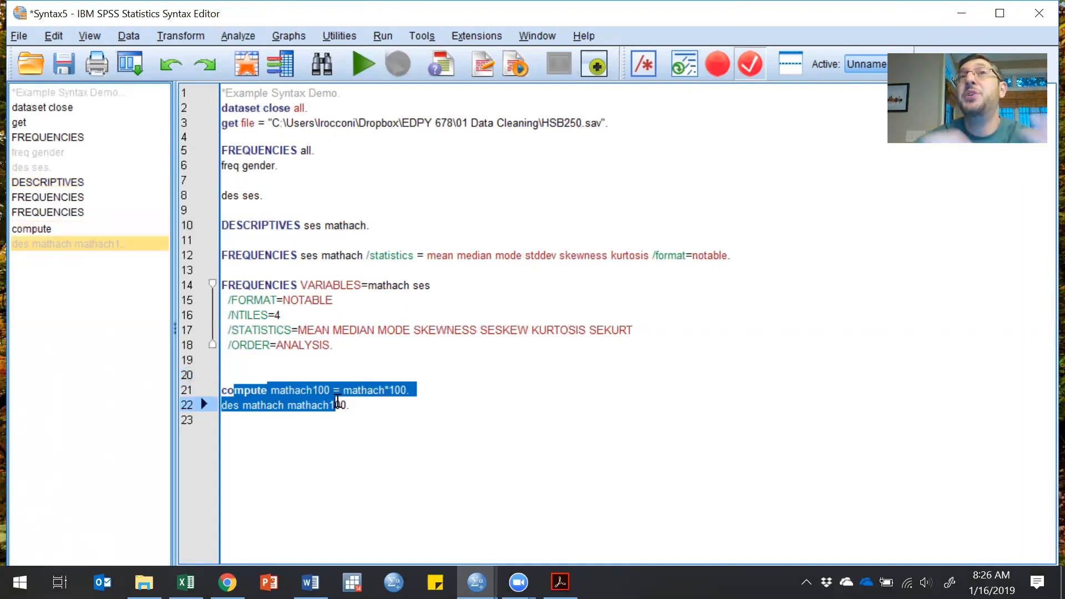
left_click(364, 64)
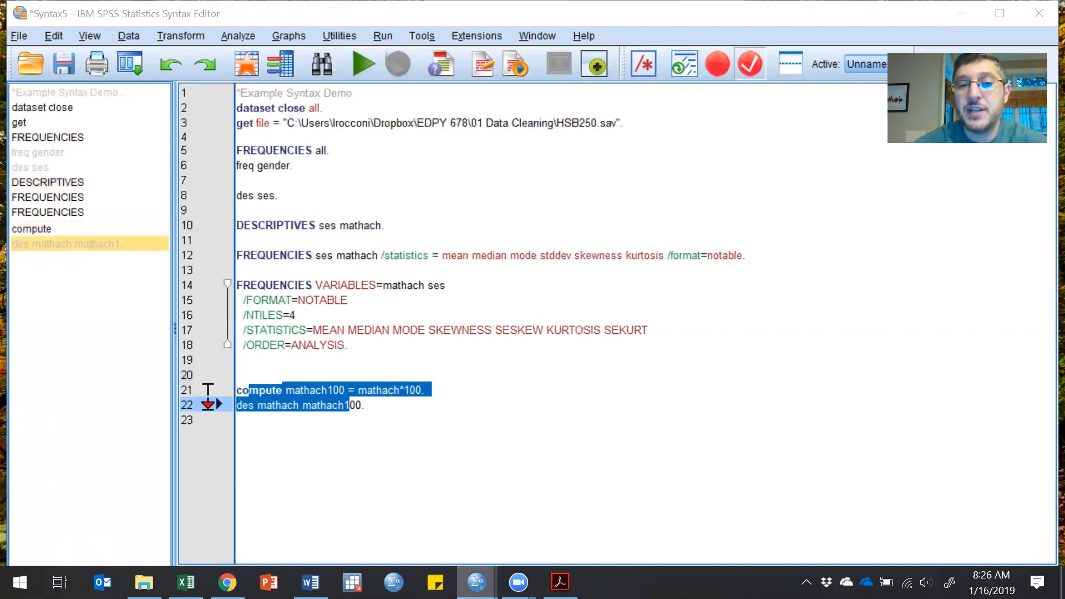
Step: Compare the descriptive statistics of mathach and mathach100 in the output, and return to the syntax file
mouse_move(477, 583)
left_click(512, 499)
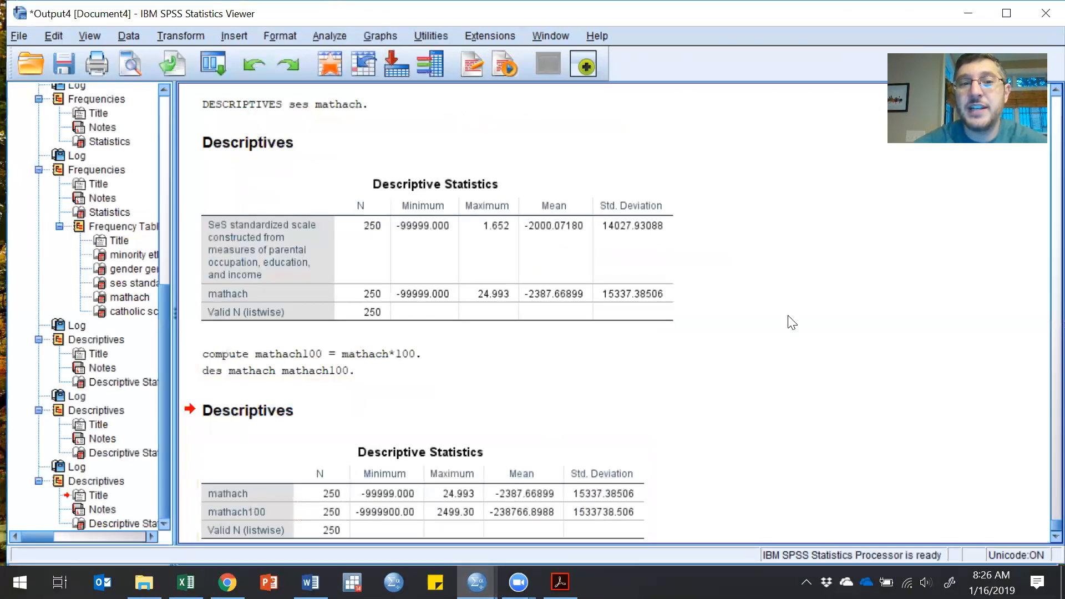
scroll(792, 322, "down", 1)
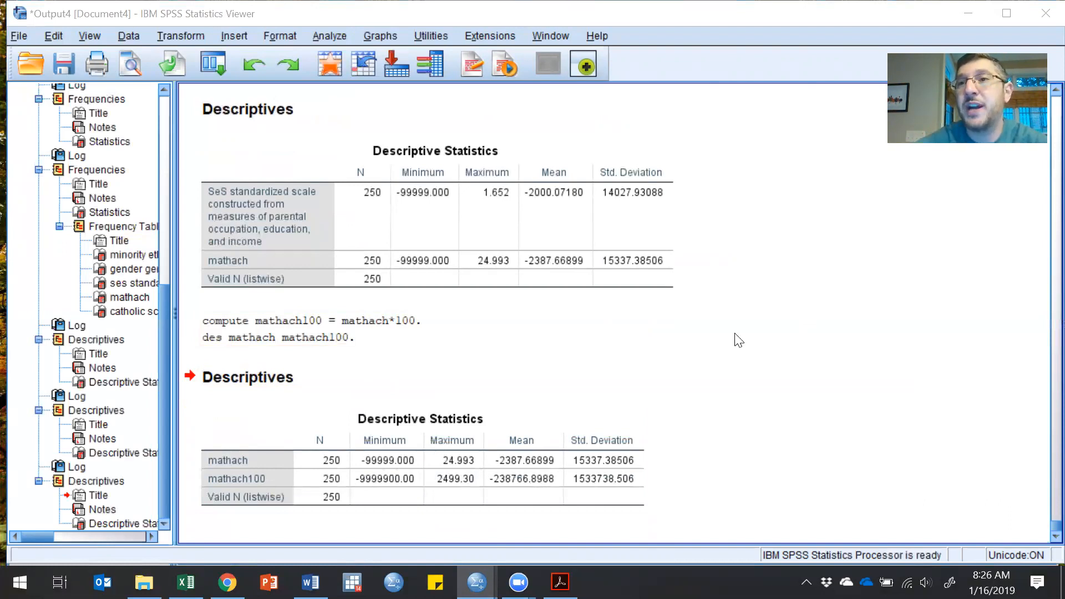
key("alt+Tab")
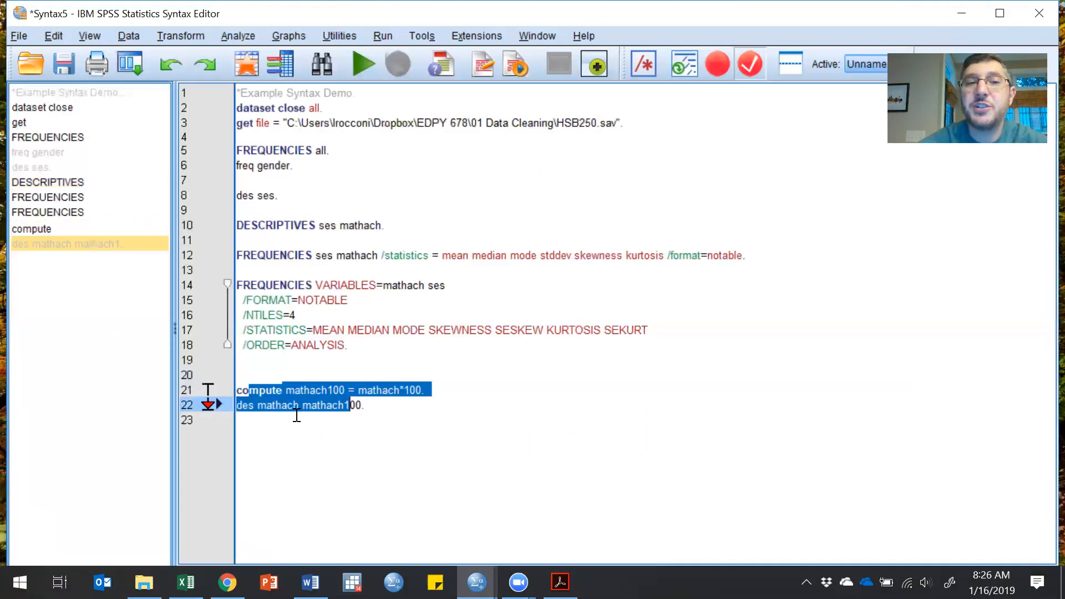
Step: Write the command "numeric mathach10 (F4.2)." on line 24, leaving a blank line below the mathach100 commands
left_click(266, 423)
key("Return")
key("Return")
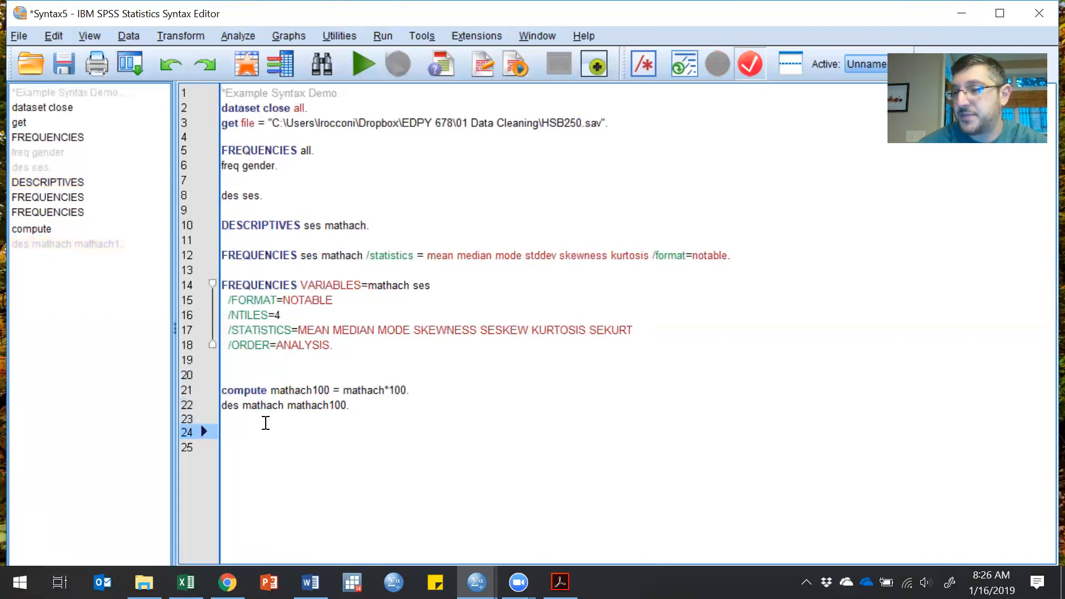
type("numeric ")
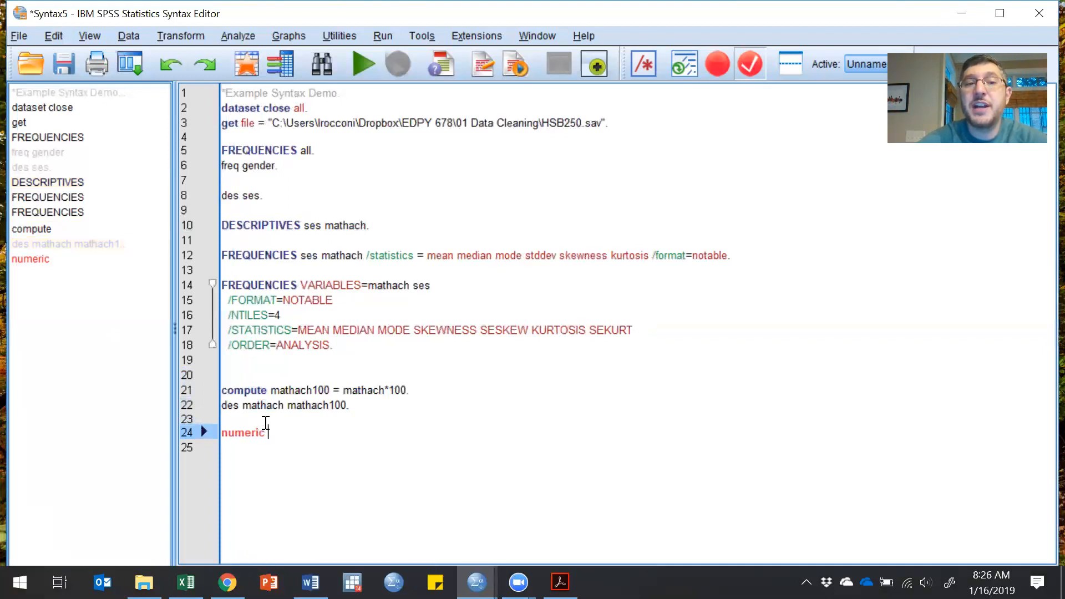
type("matha")
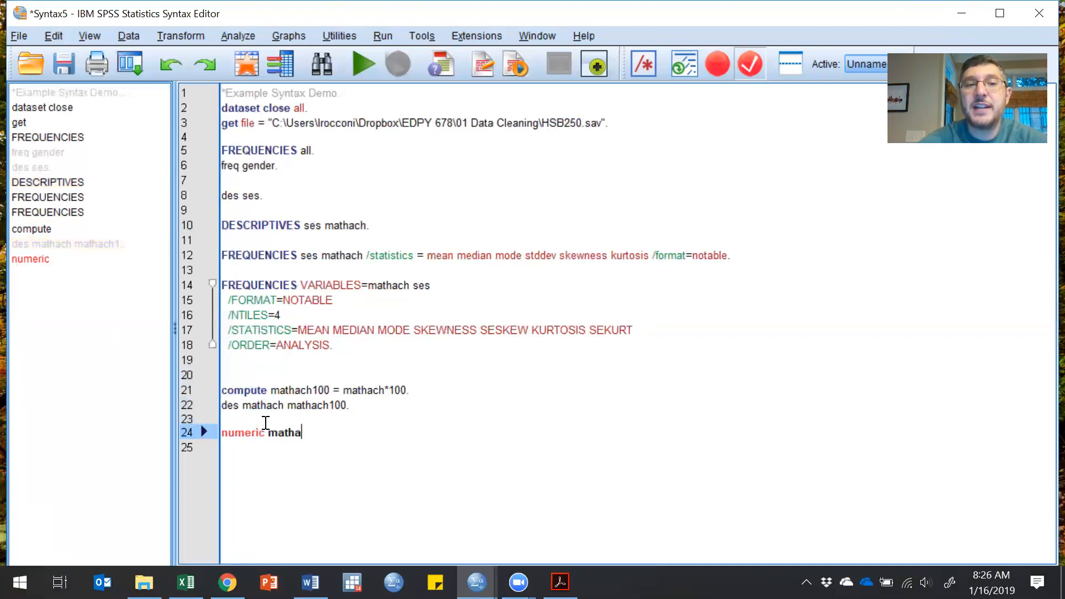
type("ch10")
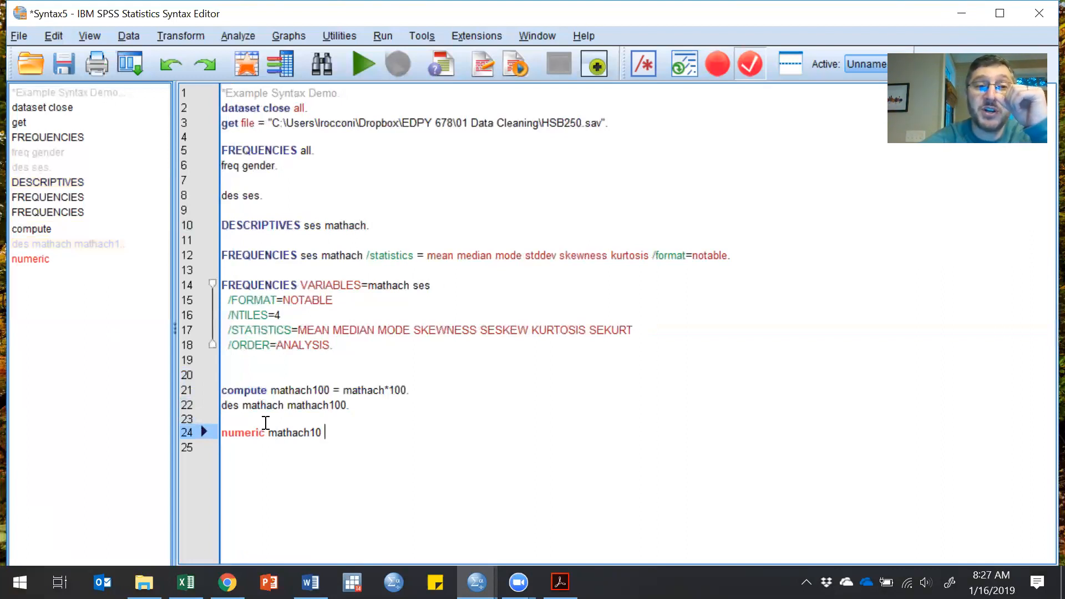
type(" (")
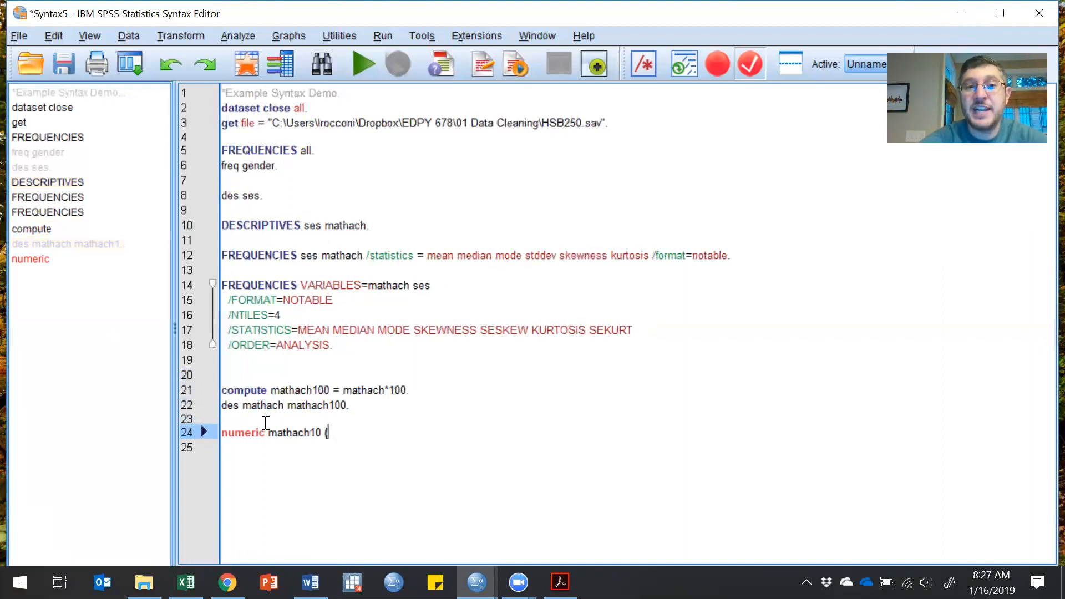
type("F4.2).")
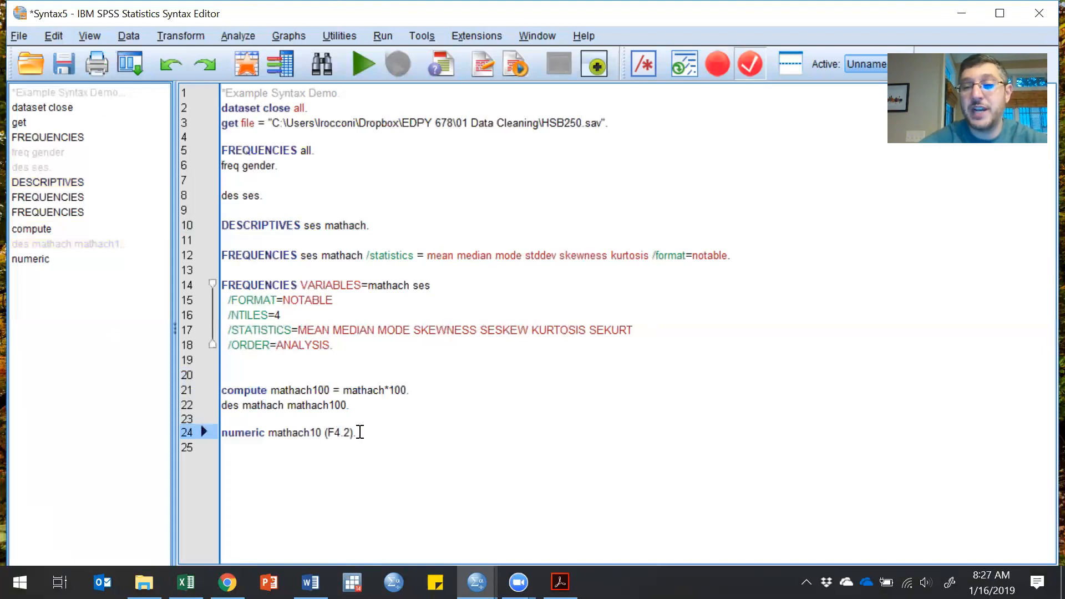
Step: Write the command "compute mathach10 = mathach*10." on line 25, below the numeric command
key("Return")
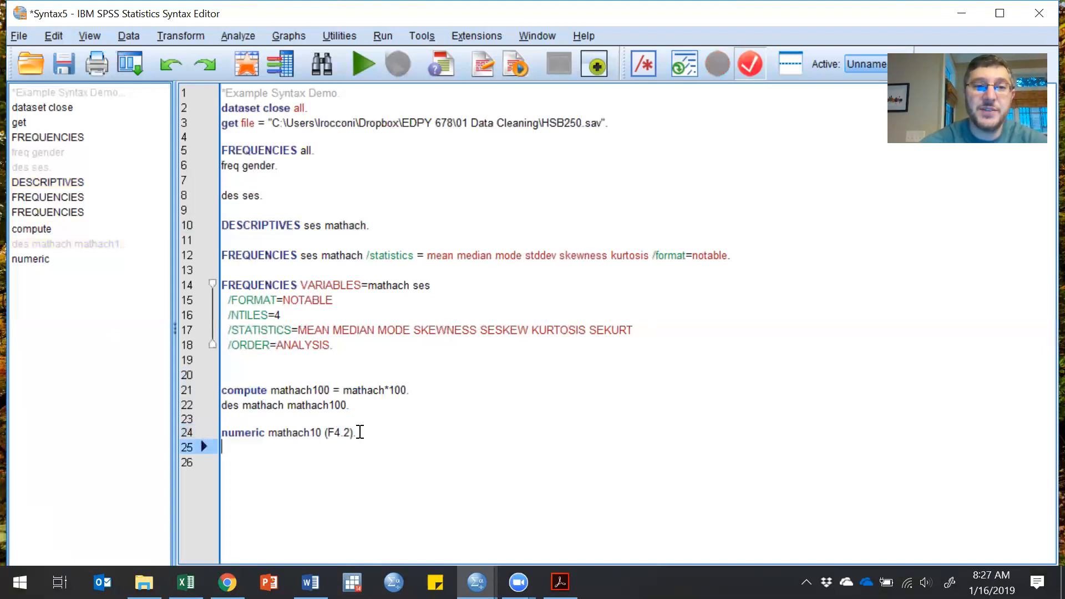
type("compute")
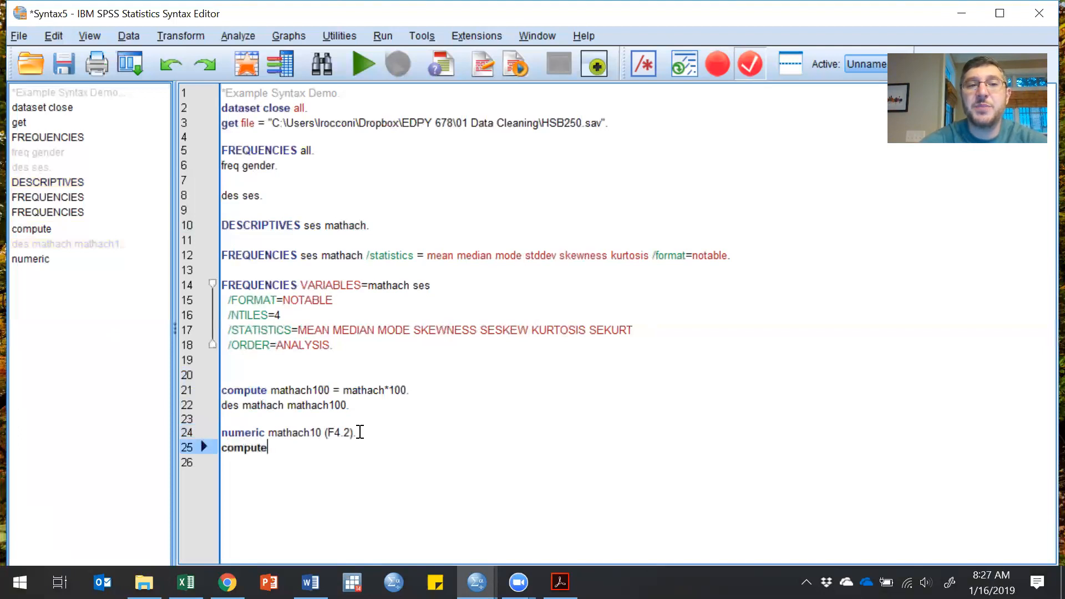
type(" mathach10 ")
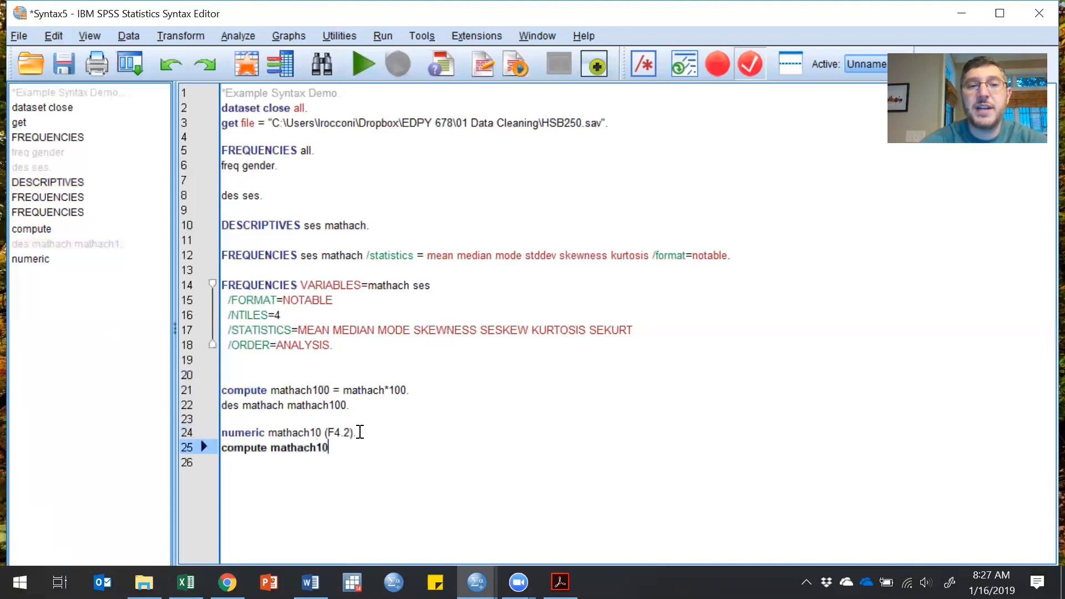
type("= matha")
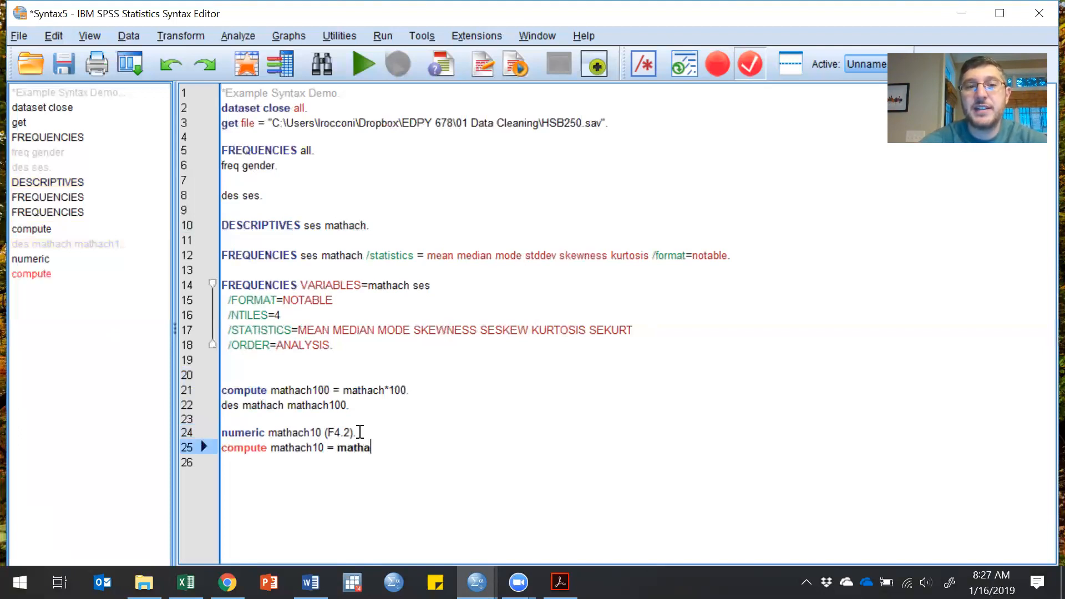
type("ch*10.")
Step: Write "des mathach matach10." on line 26, and run the numeric, compute and des commands on lines 24 to 26
key("Return")
type("des mathach matach10.")
left_click_drag(236, 433, 346, 478)
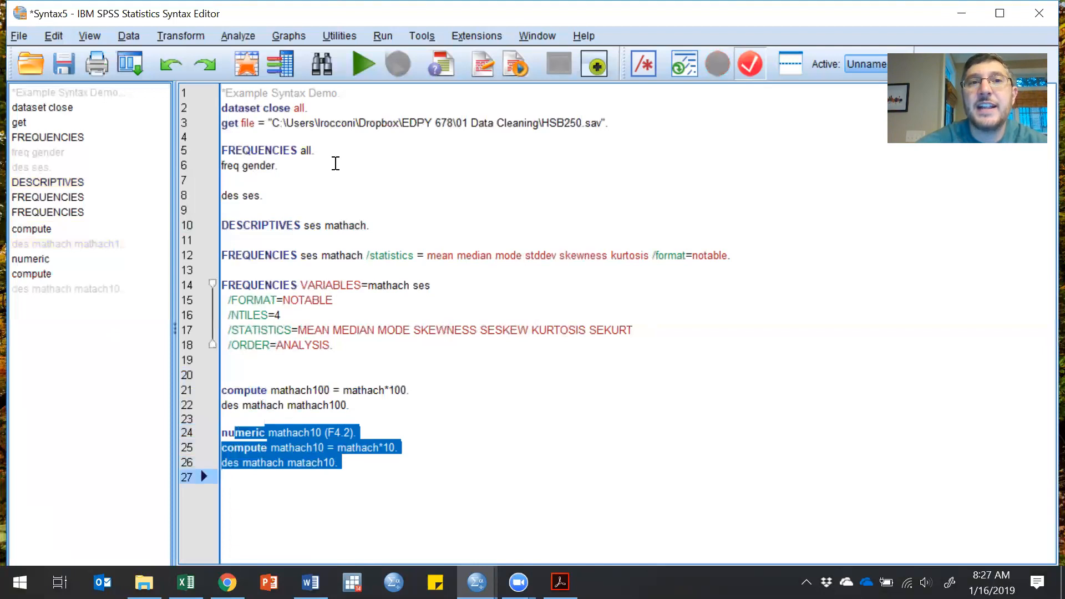
left_click(356, 71)
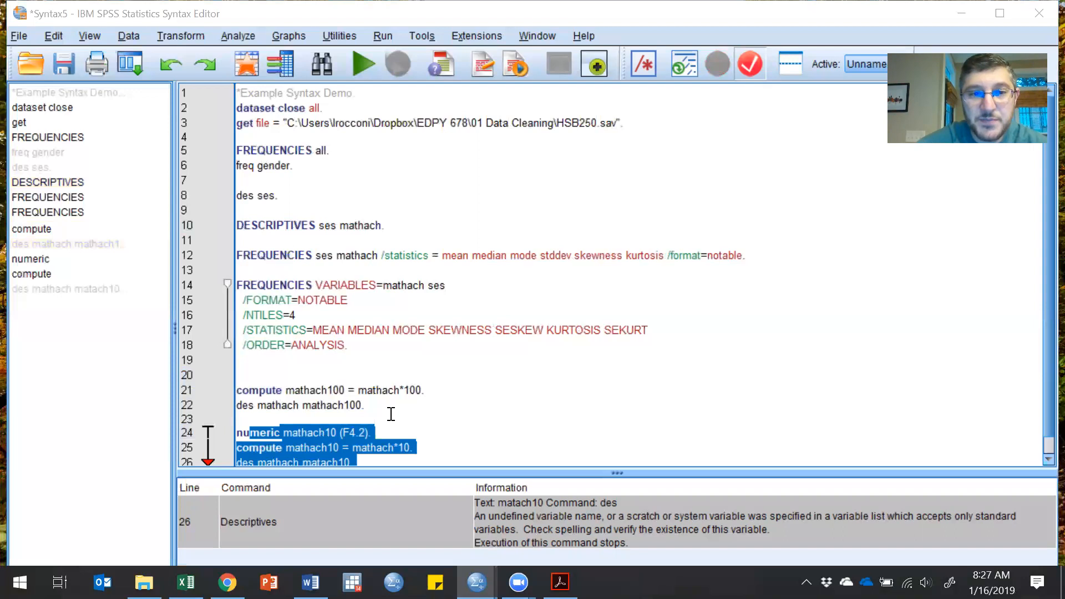
Step: Examine the des command on line 26 and its output in the viewer, and return to the syntax file
scroll(391, 414, "down", 1)
left_click(319, 444)
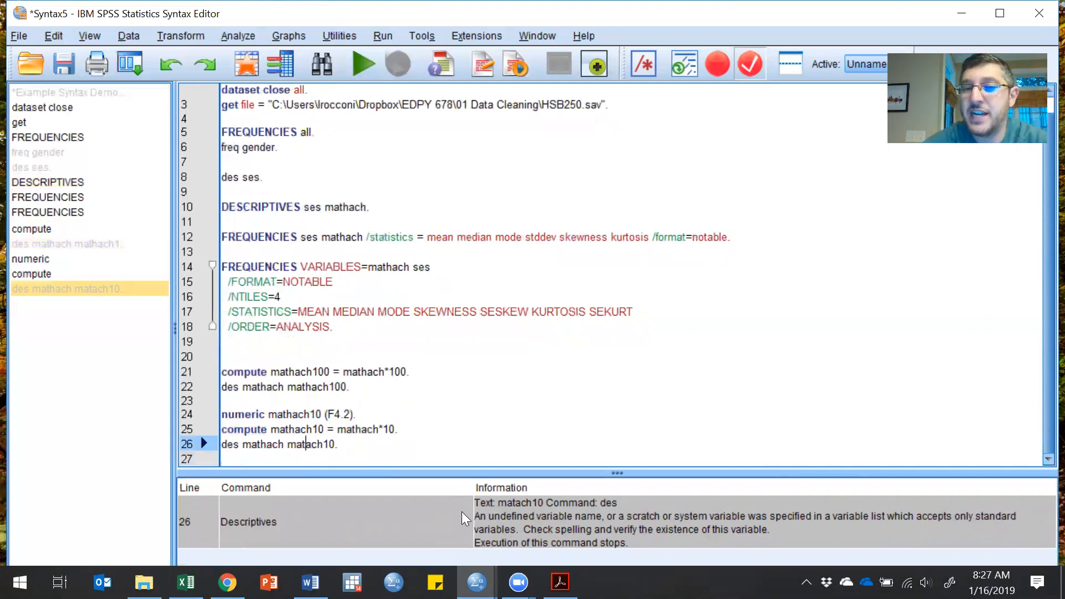
mouse_move(476, 581)
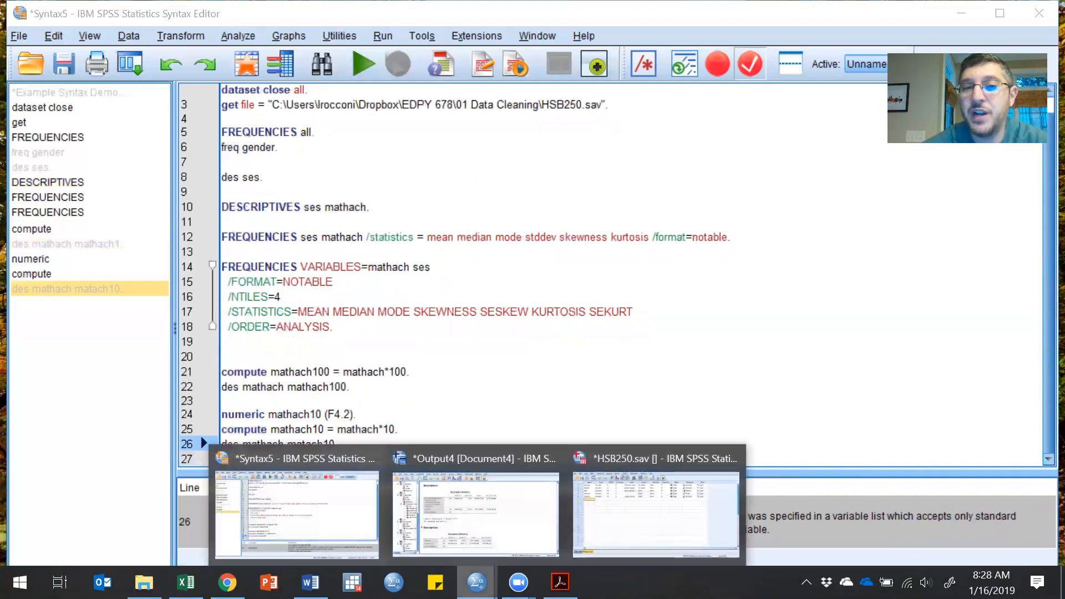
left_click(452, 503)
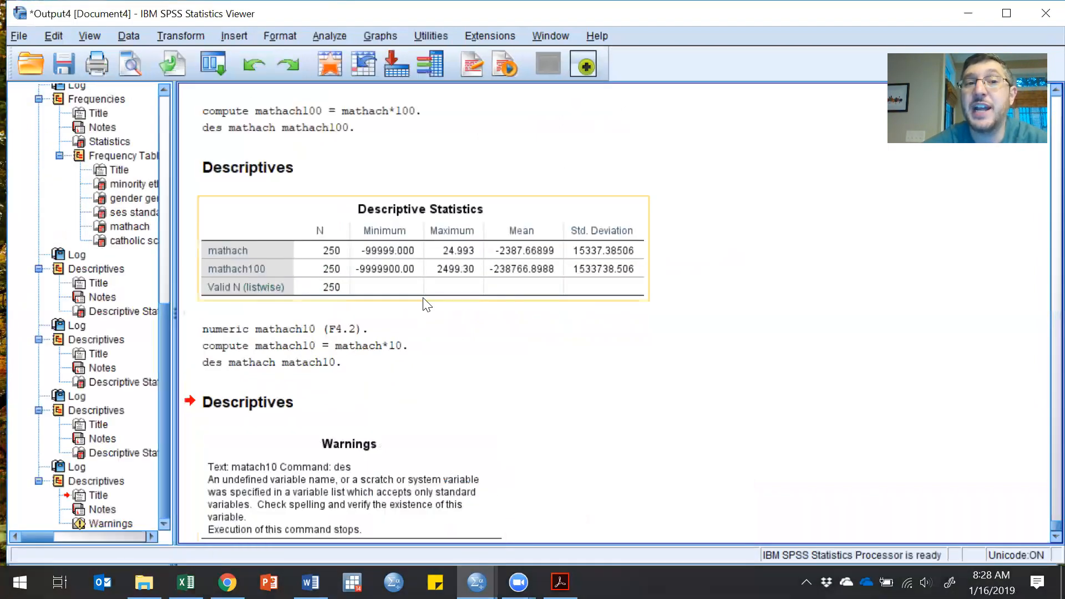
key("Down")
key("Down")
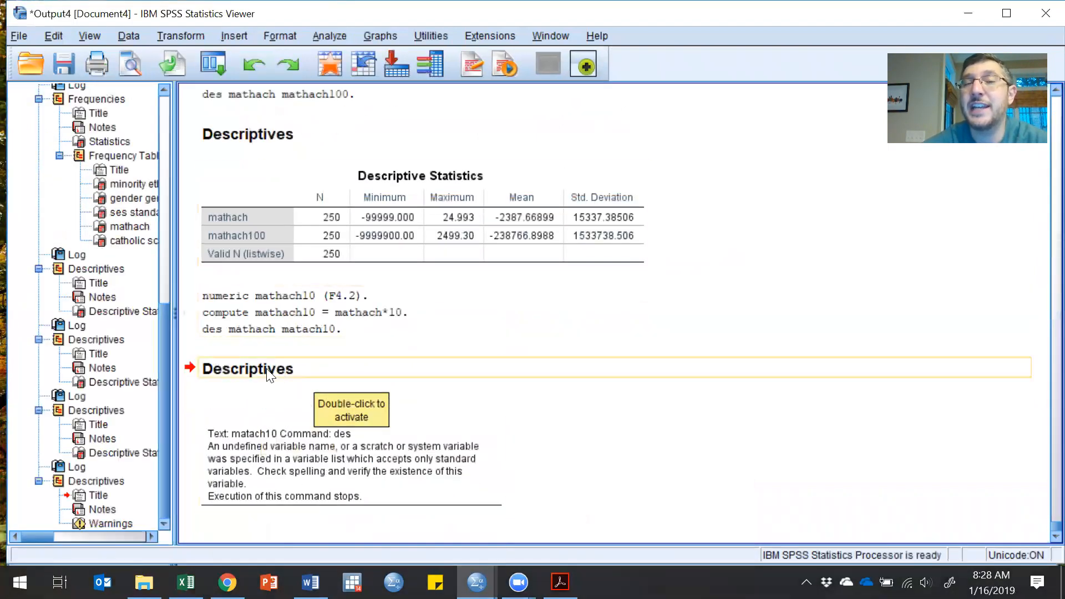
key("Down")
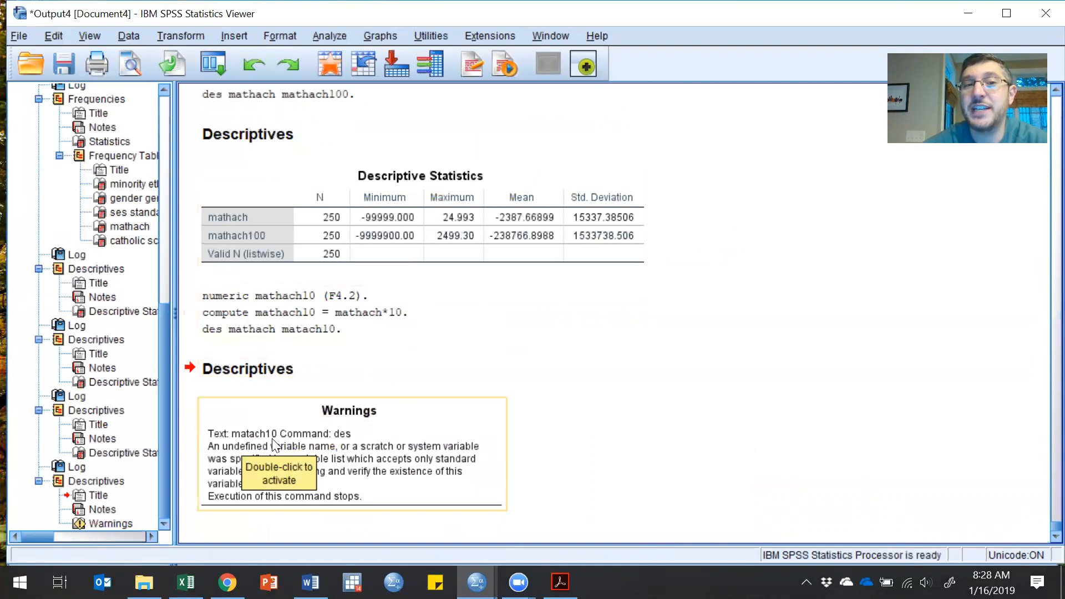
left_click(310, 318)
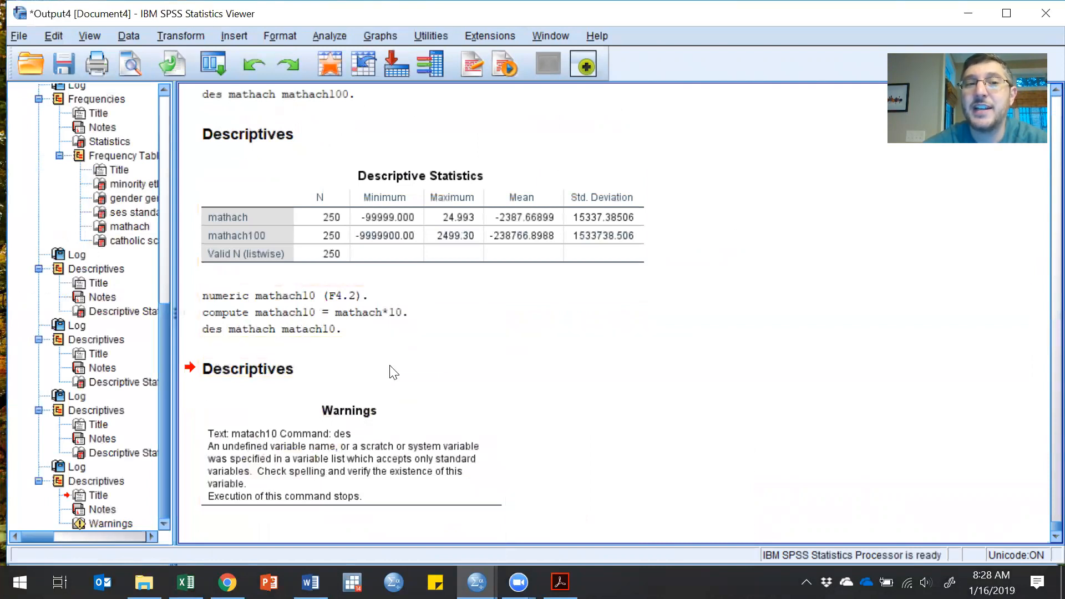
left_click(501, 409)
left_click(527, 434)
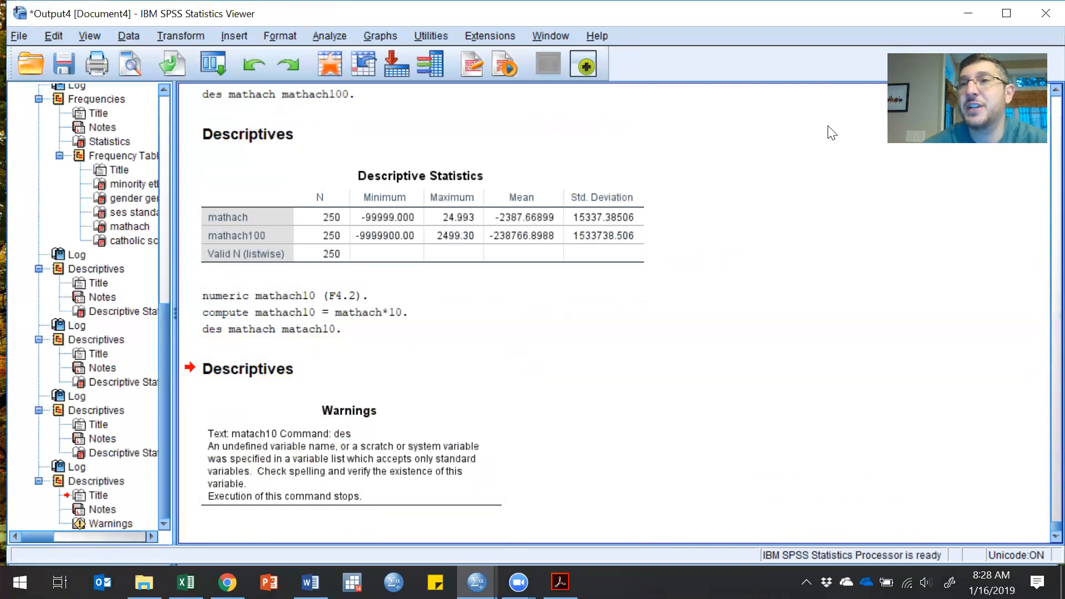
left_click(969, 12)
Step: Correct the command on line 26 to "des mathach mathach10." and run only that command
type("hach mathach10.")
left_click_drag(348, 445, 238, 446)
left_click(352, 73)
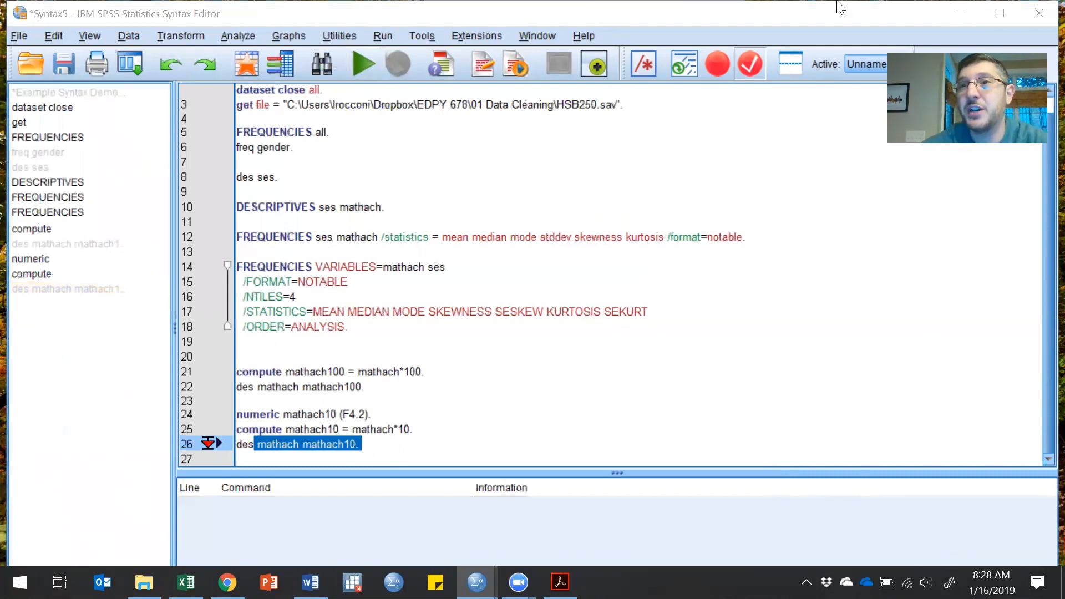
Step: Compare the descriptive statistics of mathach and mathach10 in the output viewer
left_click(959, 17)
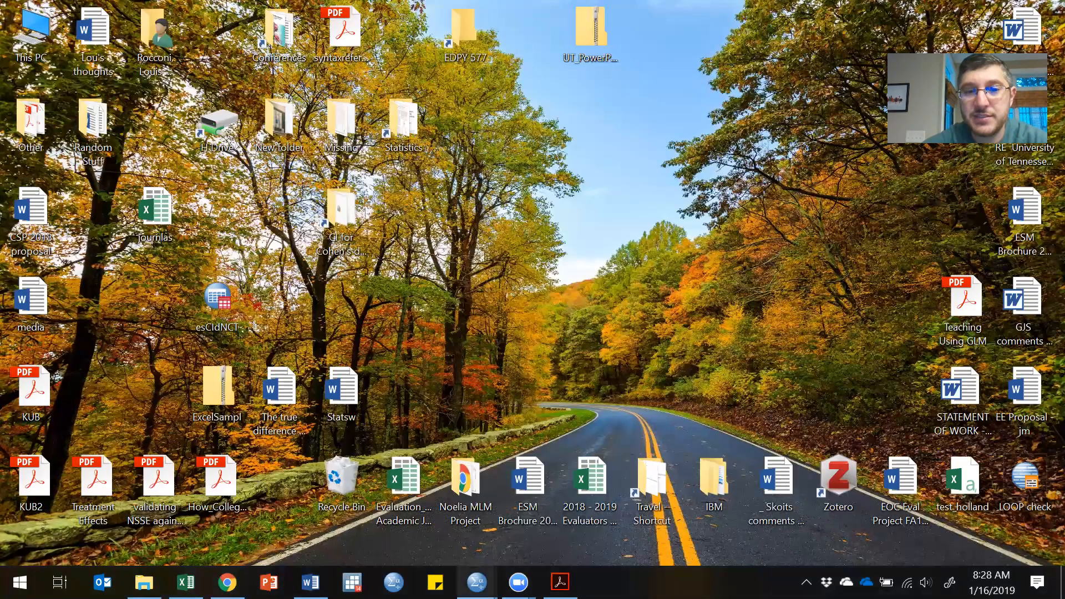
mouse_move(477, 582)
left_click(469, 538)
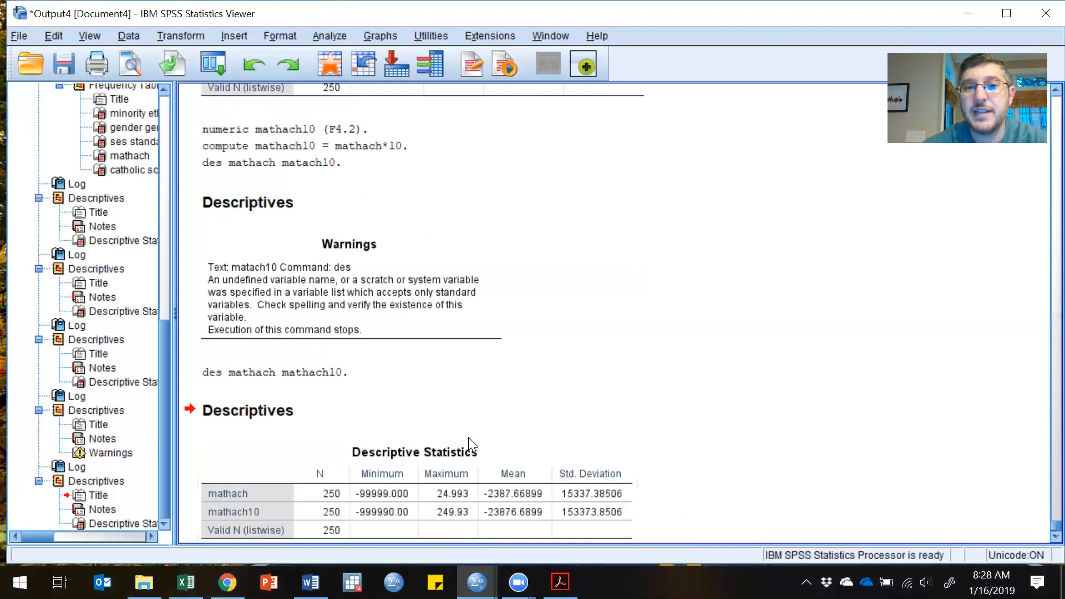
scroll(469, 437, "down", 1)
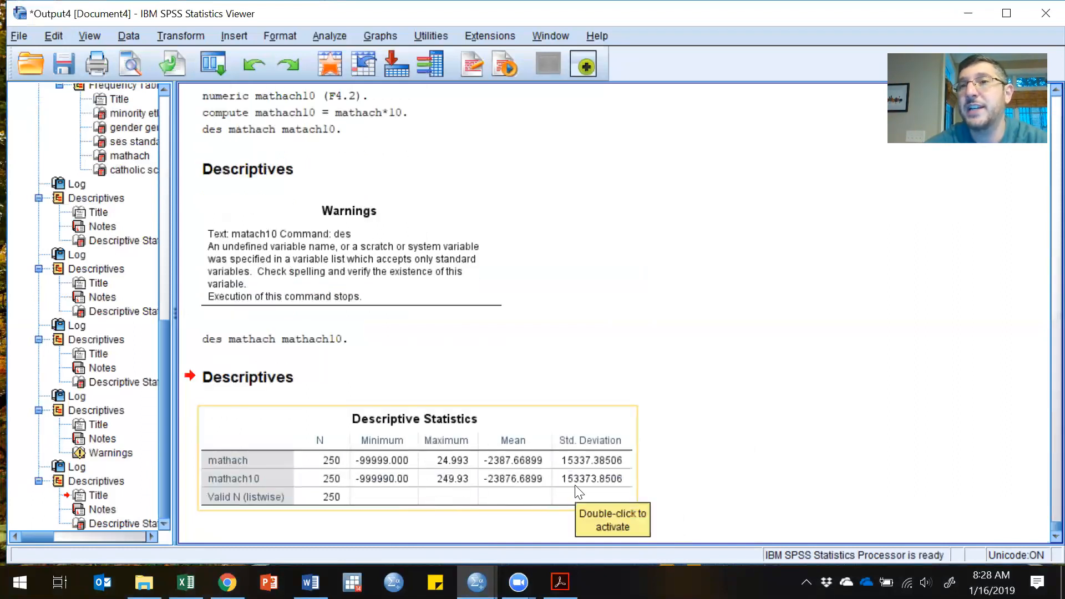
left_click(476, 582)
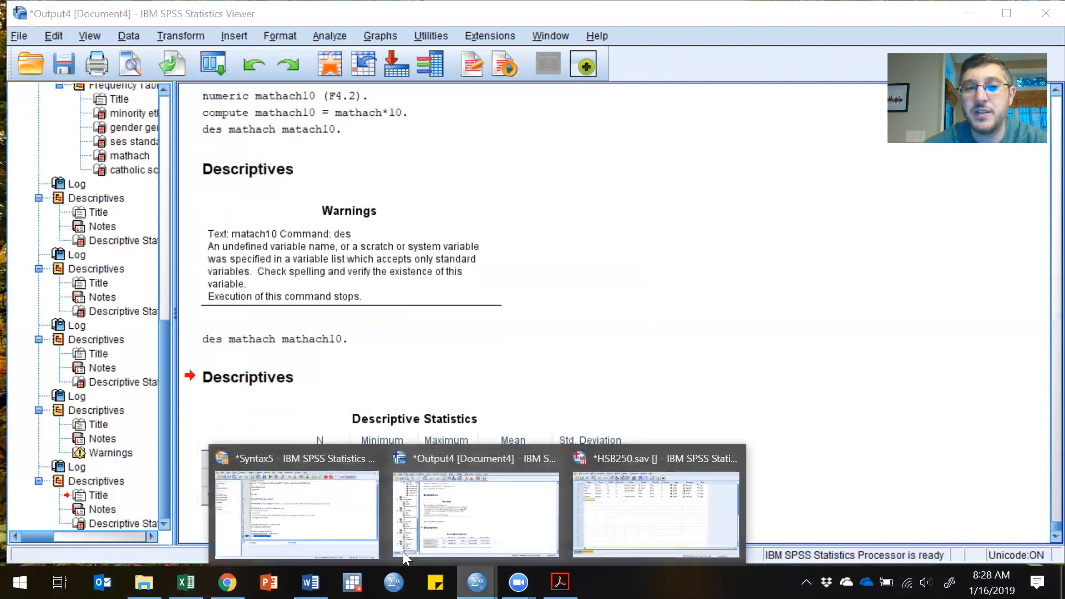
Step: Return to the syntax file and start a new line 28 below the des command, leaving line 27 blank
left_click(292, 516)
left_click(399, 444)
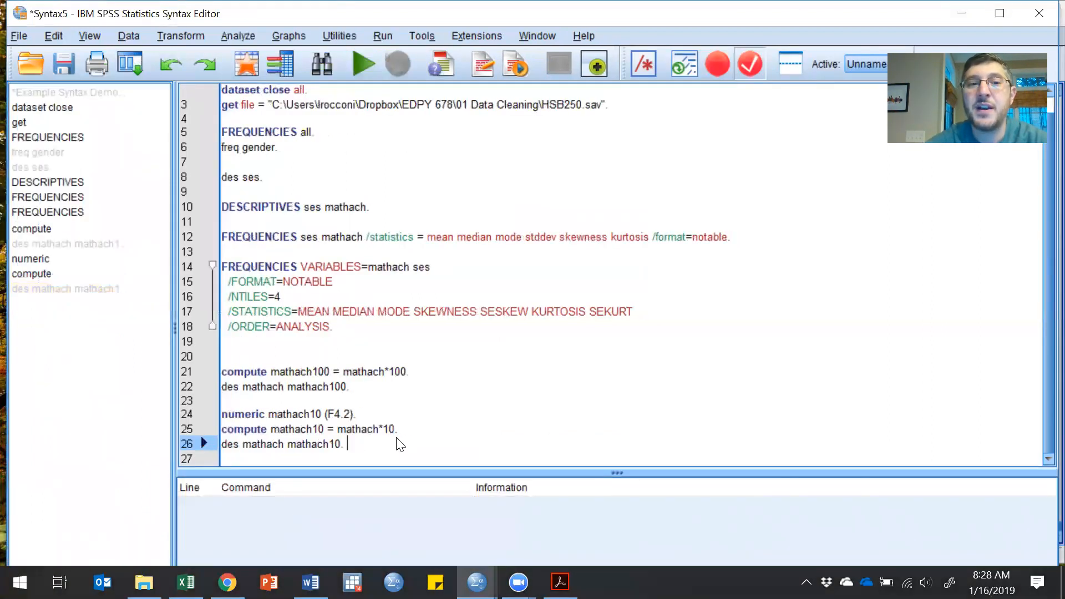
key("Return")
key("Return")
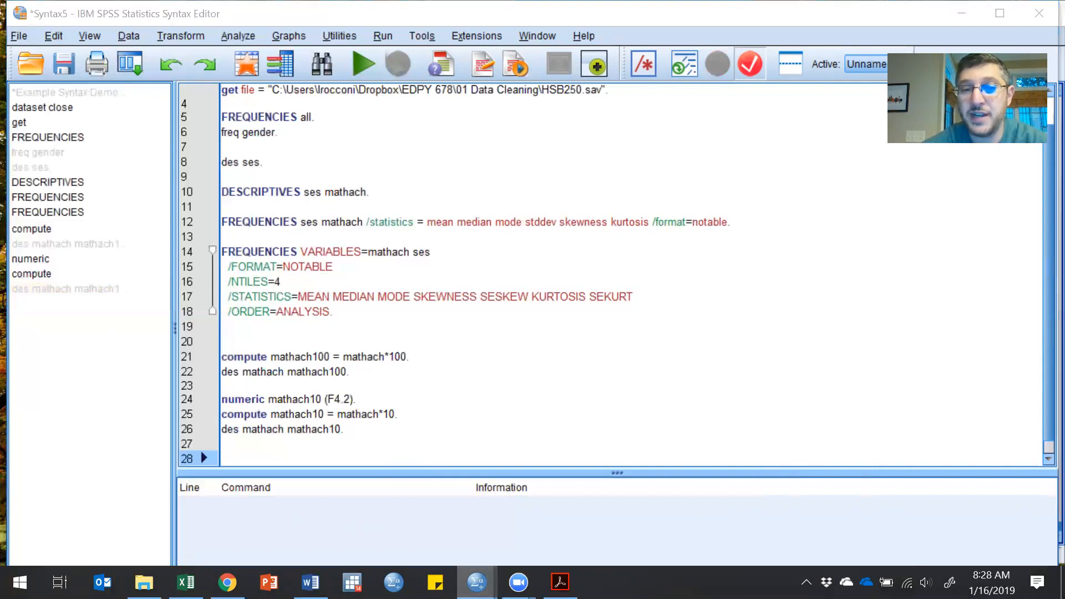
Step: Examine the width, decimals and label of mathach10 in the data file's variable list, and return to the syntax file
mouse_move(477, 582)
left_click(634, 504)
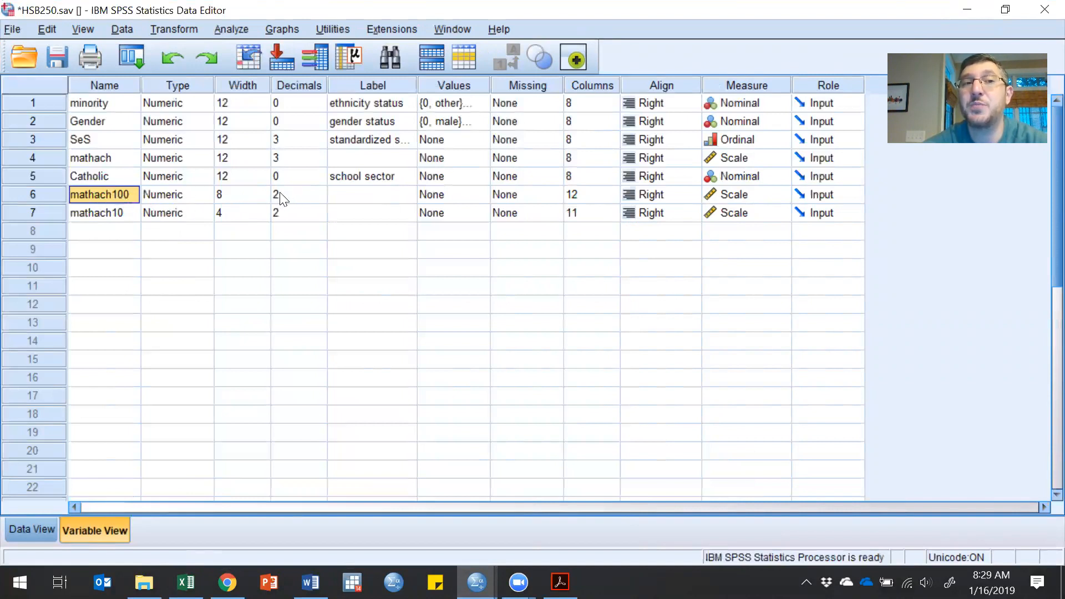
left_click(229, 215)
left_click(304, 212)
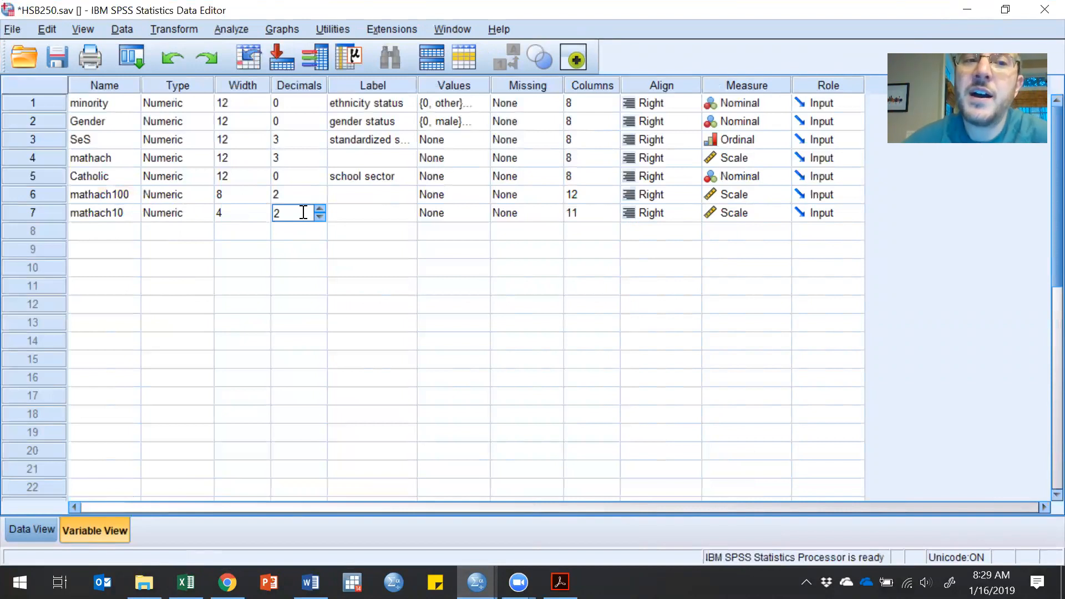
left_click(383, 214)
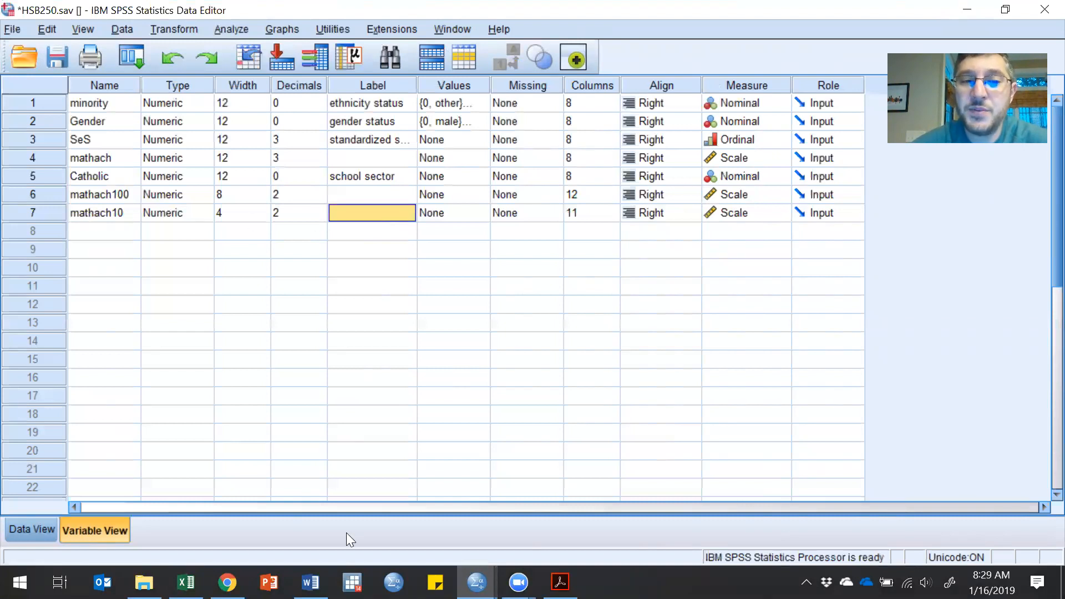
mouse_move(477, 579)
left_click(316, 527)
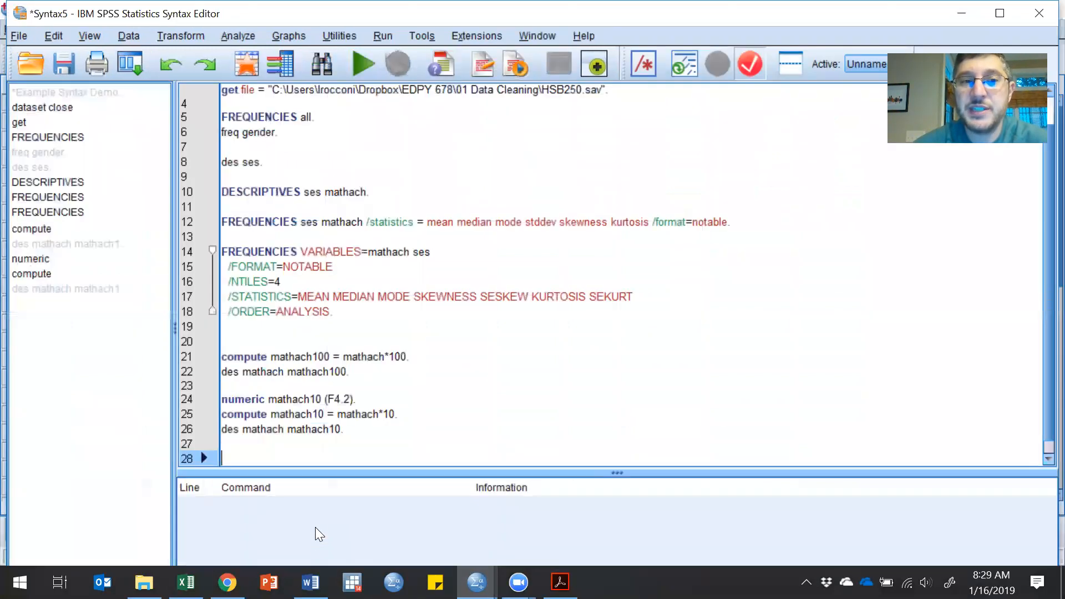
Step: Start a "variable label" command on line 28 and cut it back to "var"
type("variable")
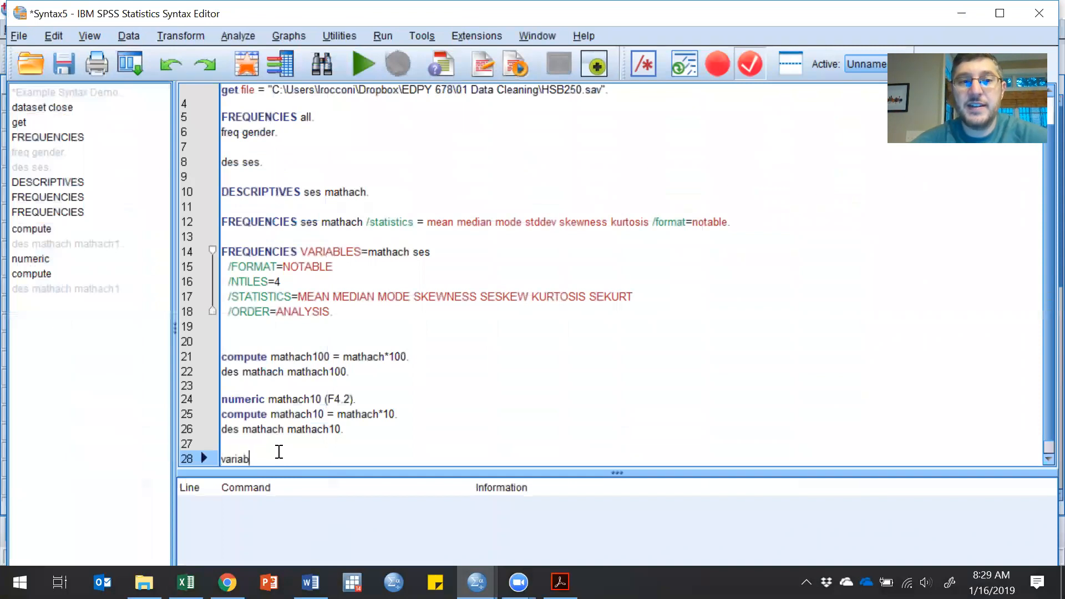
key("BackSpace")
key("BackSpace")
key("BackSpace")
key("BackSpace")
key("BackSpace")
key("BackSpace")
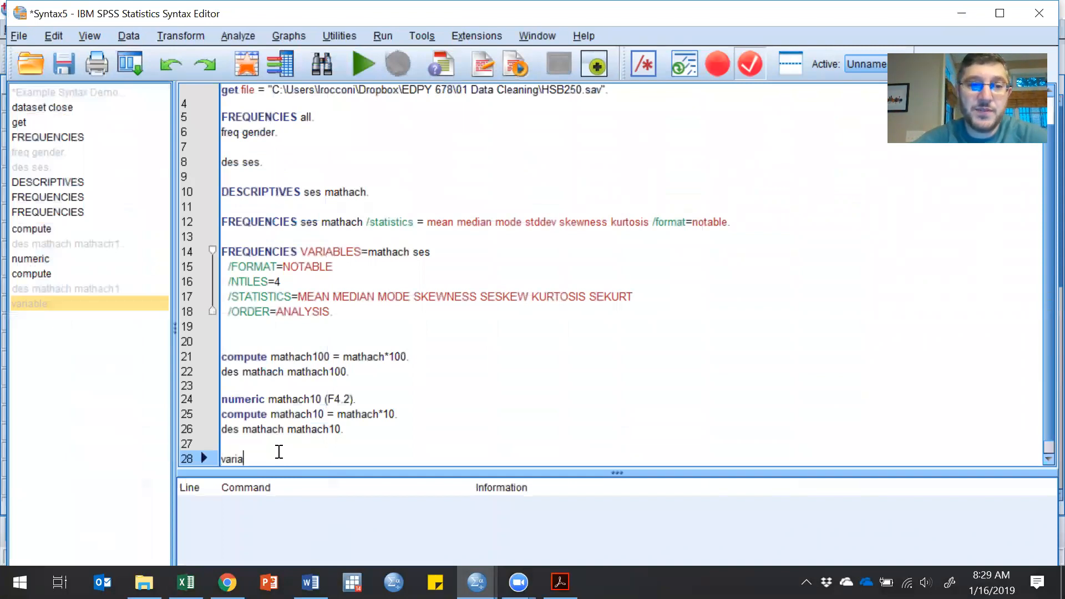
type("riable leve")
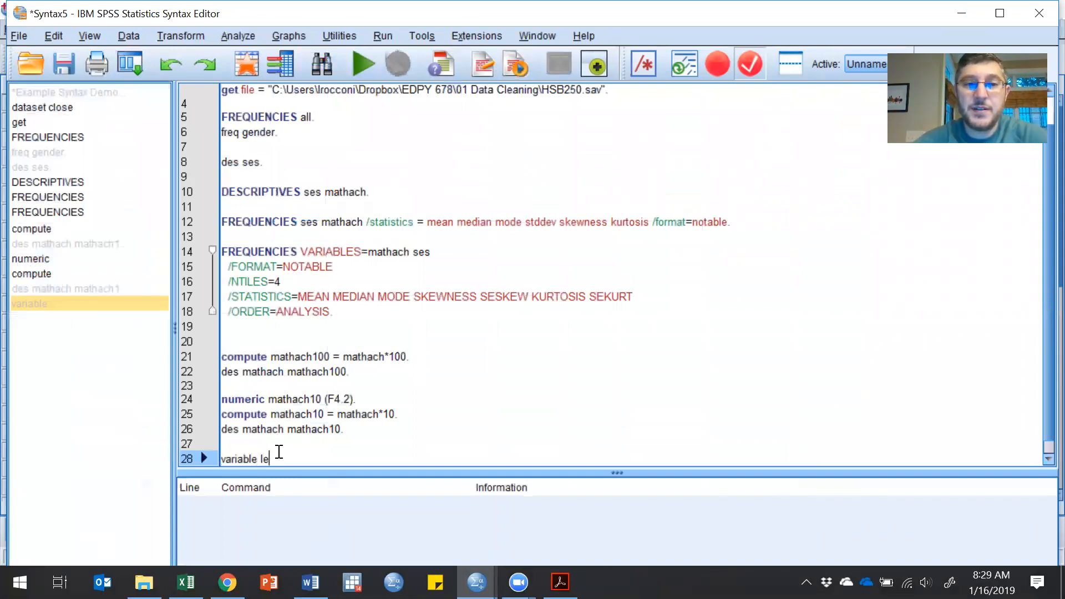
key("BackSpace")
key("BackSpace")
key("BackSpace")
type("able")
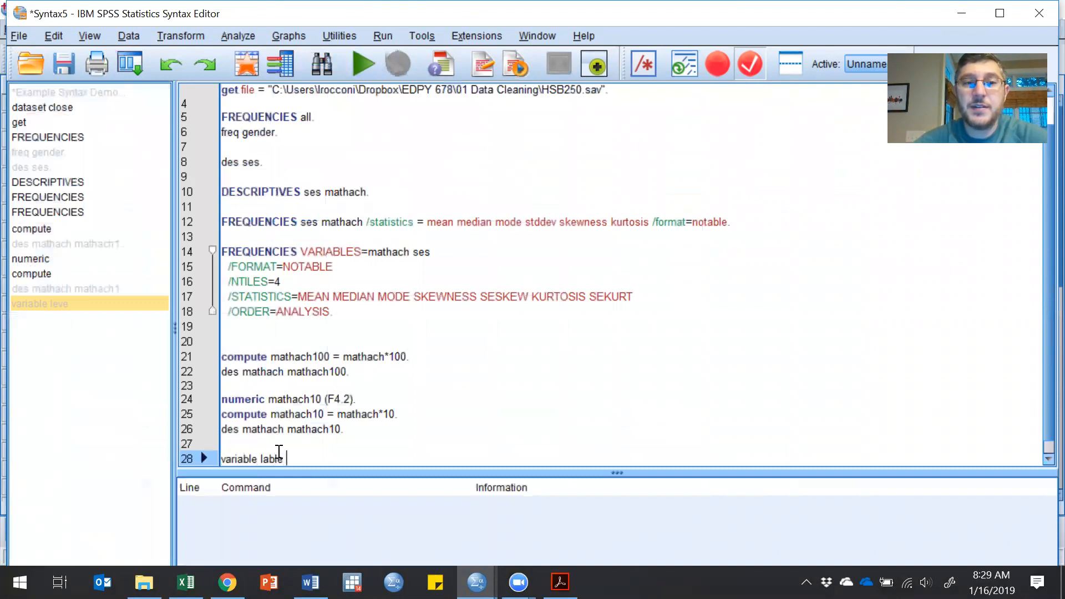
key("BackSpace")
key("BackSpace")
type("el")
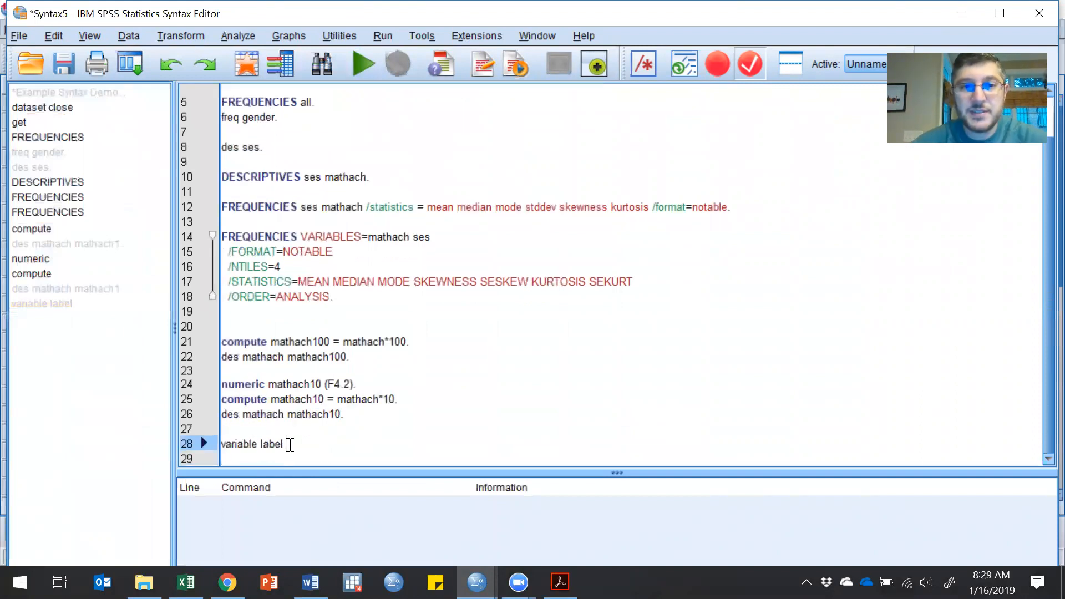
type(" math")
key("BackSpace")
key("BackSpace")
key("BackSpace")
key("BackSpace")
key("BackSpace")
key("BackSpace")
key("BackSpace")
key("BackSpace")
key("BackSpace")
key("BackSpace")
key("BackSpace")
key("BackSpace")
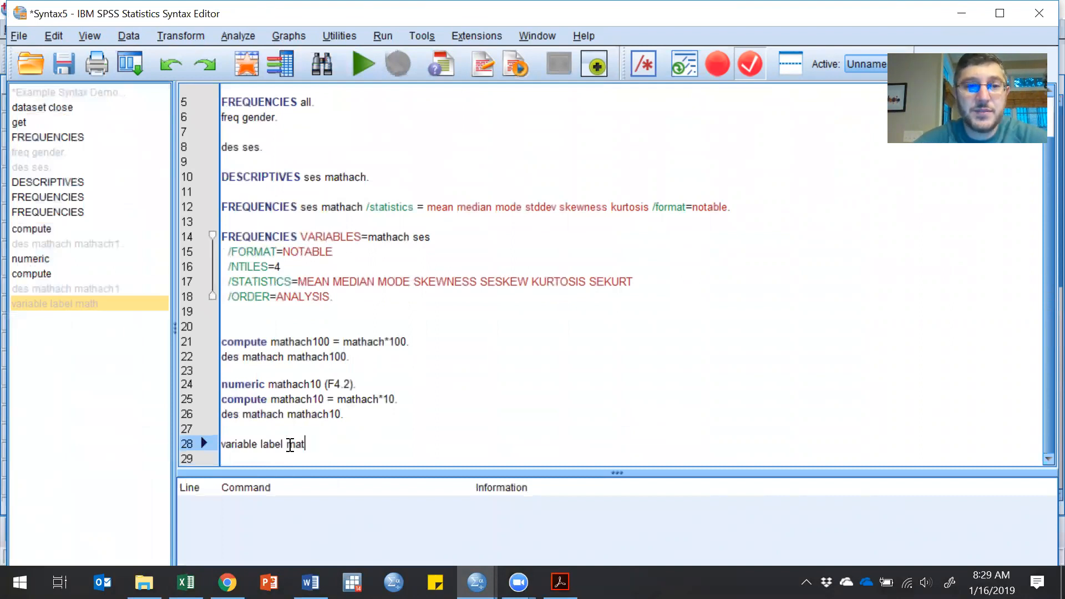
key("BackSpace")
key("BackSpace")
key("BackSpace")
key("BackSpace")
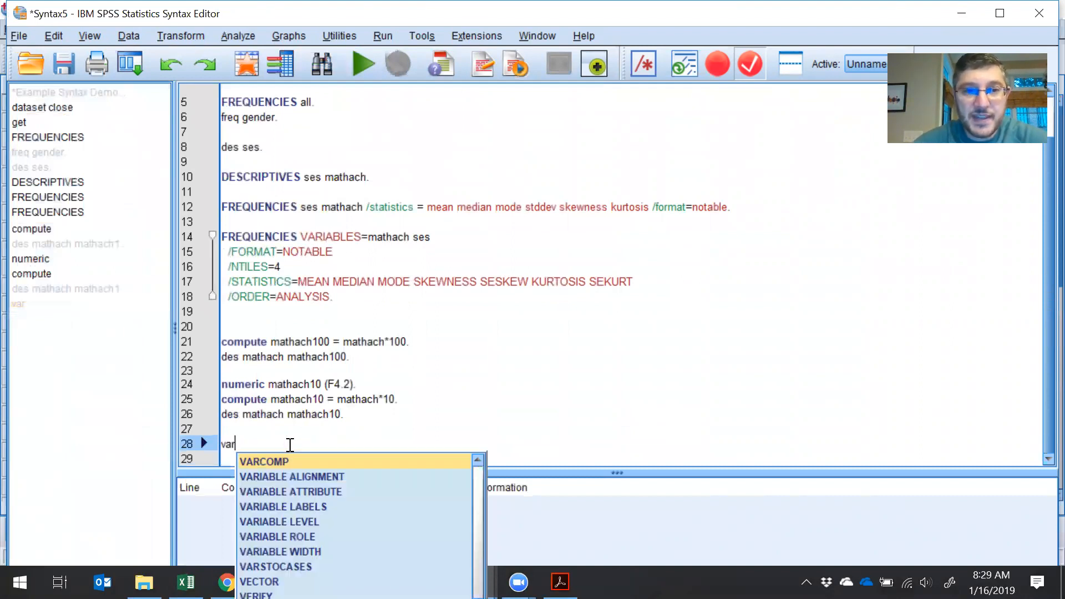
Step: Insert the suggested VARIABLE LABELS command on line 28 and name mathach10 as its variable
type("iable")
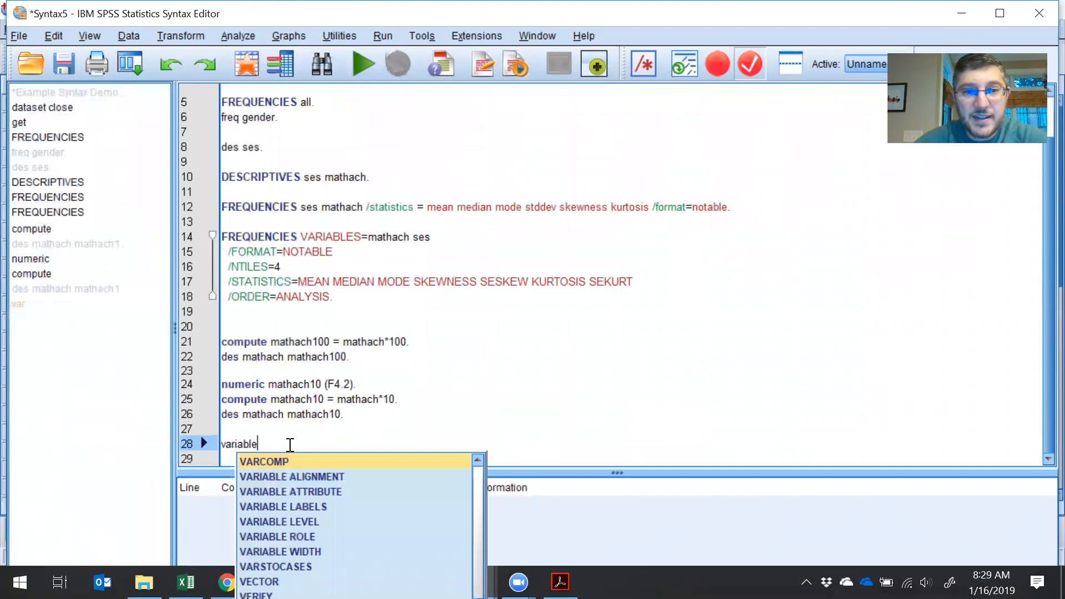
type(" la")
key("BackSpace")
key("BackSpace")
key("BackSpace")
key("BackSpace")
key("BackSpace")
key("BackSpace")
key("BackSpace")
key("BackSpace")
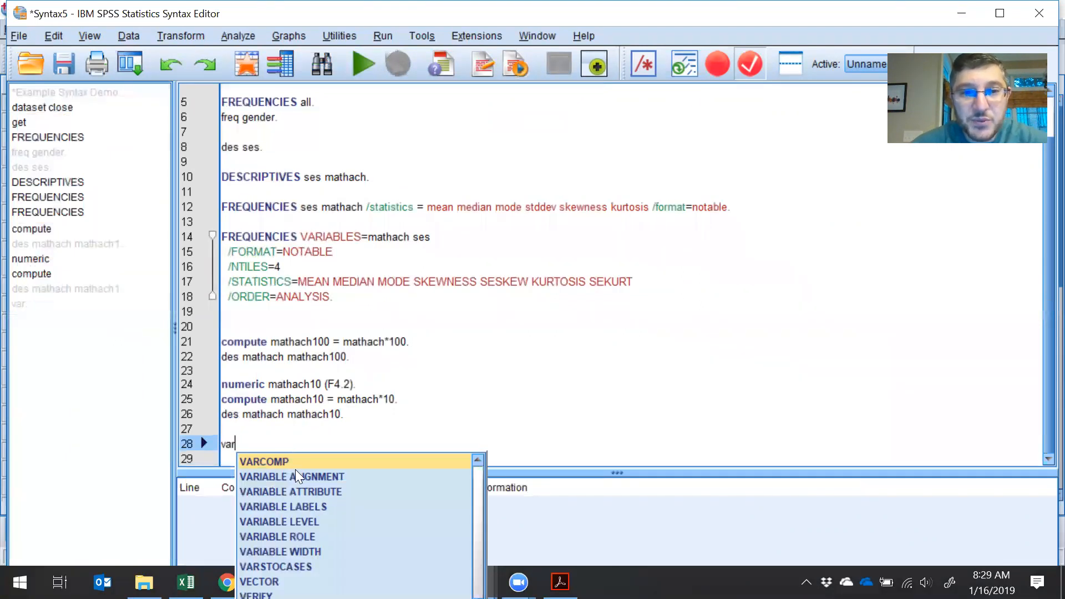
left_click(316, 506)
type("ma")
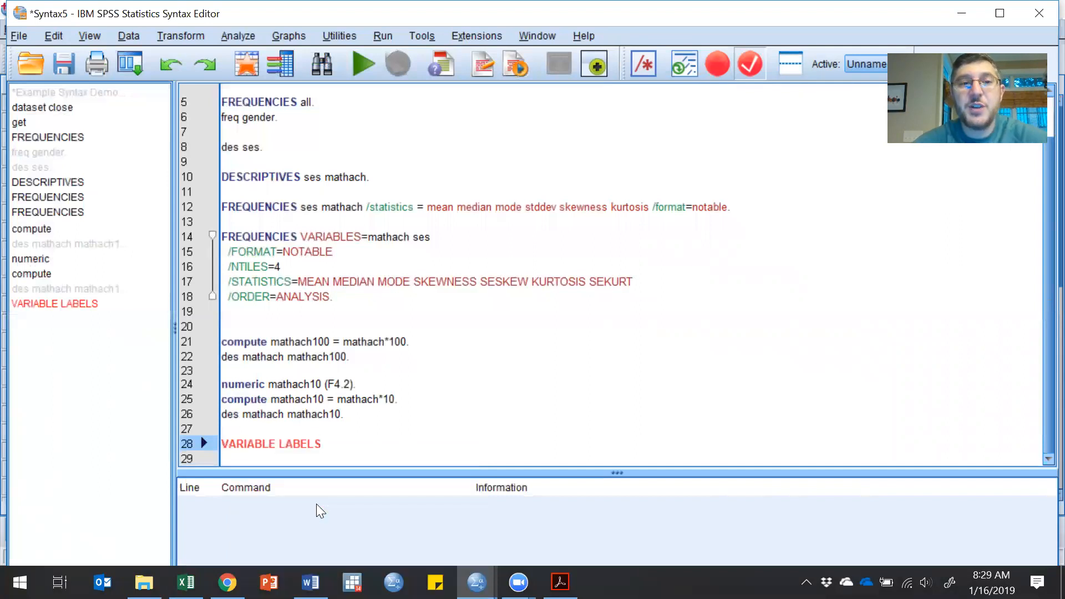
type("thach10")
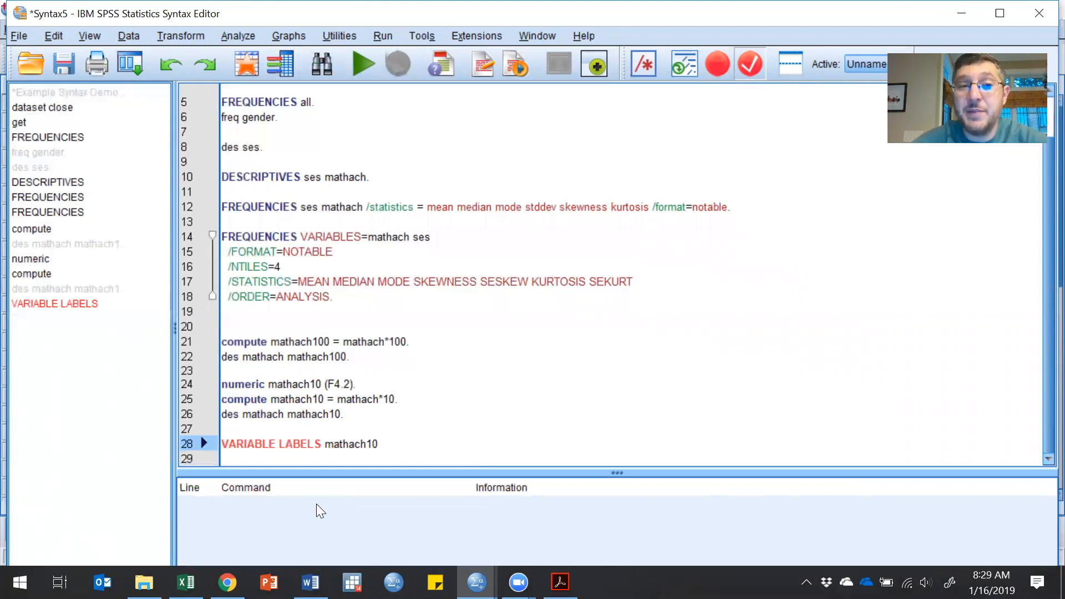
Step: Add the label 'math achivement times 10' in single quotes and end the command on line 28 with a period
type("'")
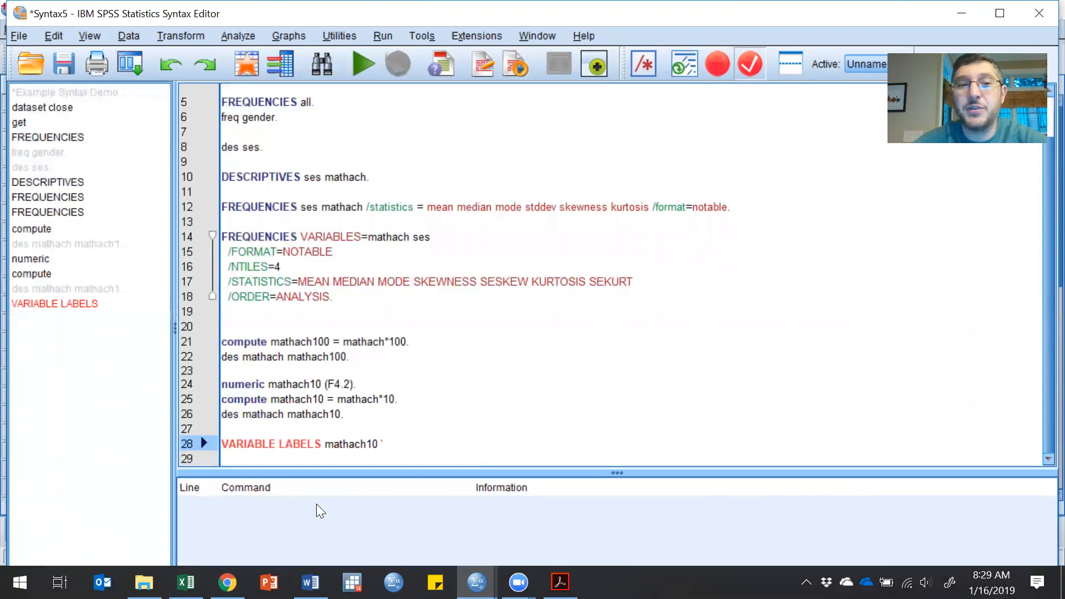
type("mat")
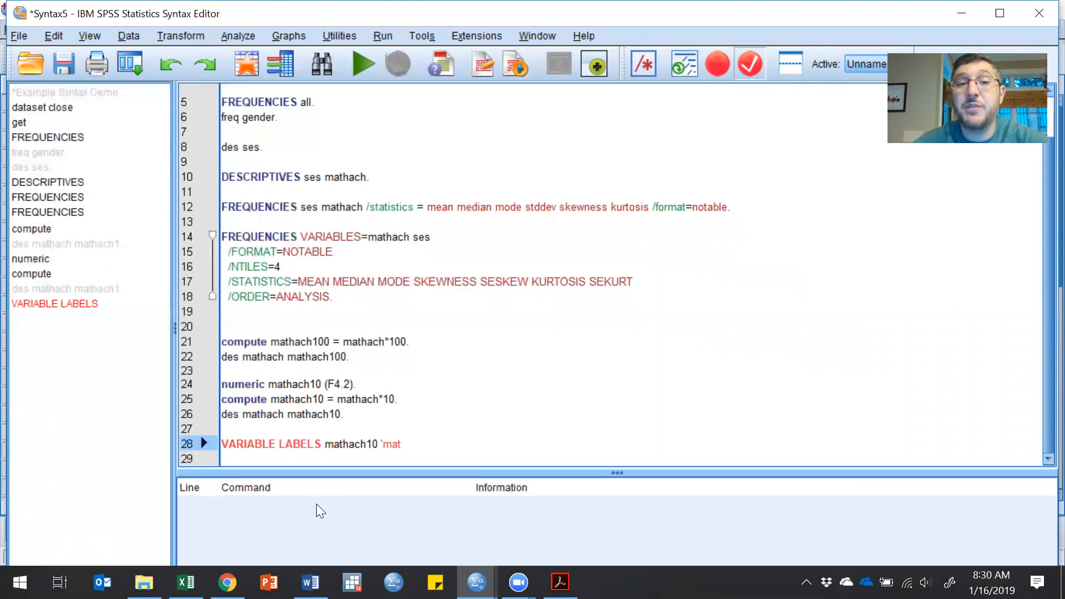
type("h ac")
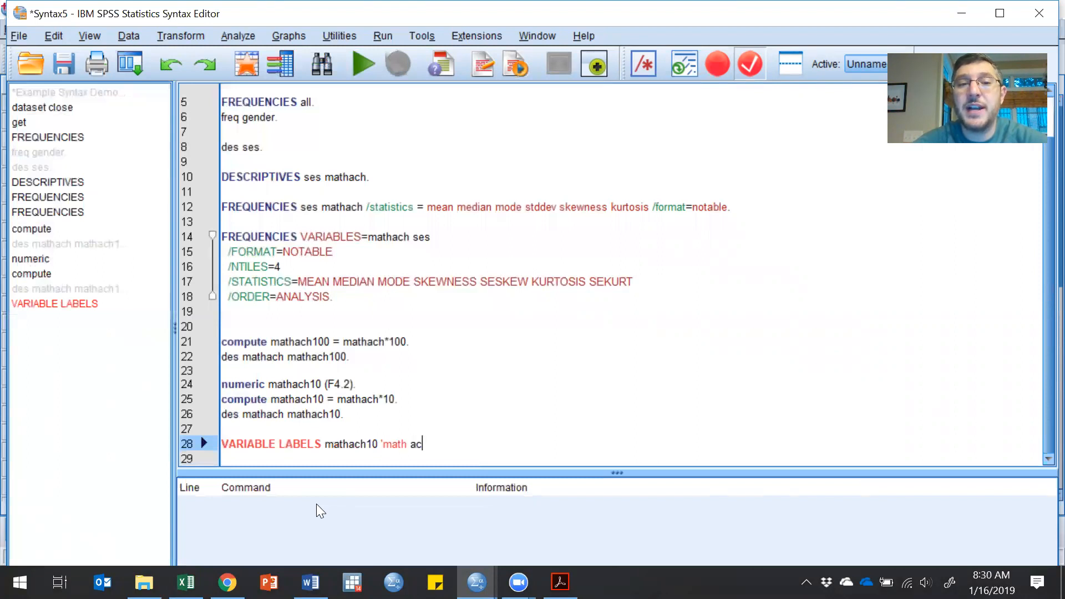
type("hivement")
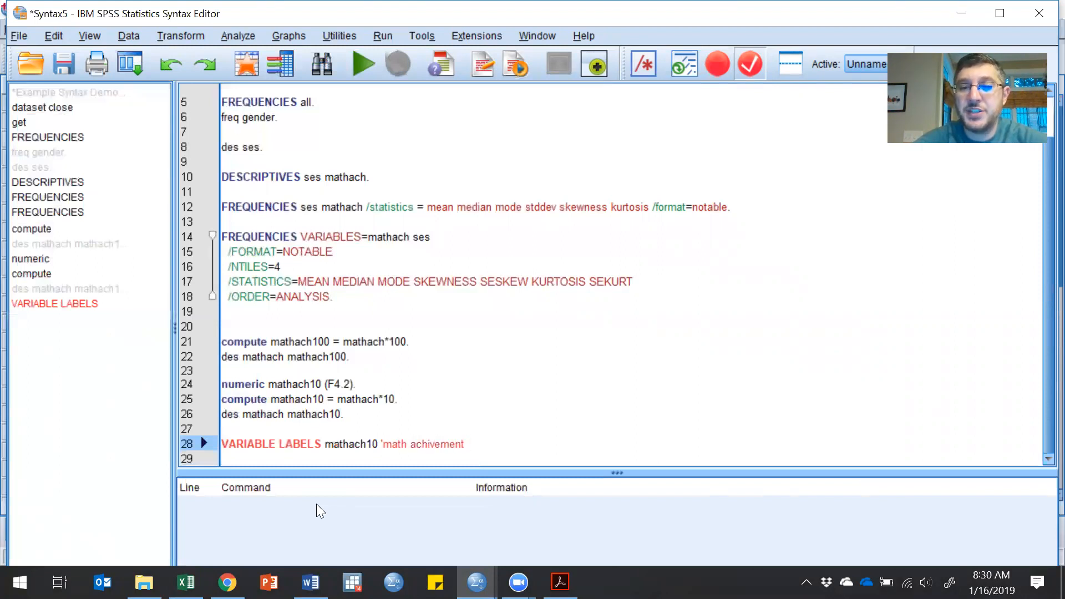
type(" times 10")
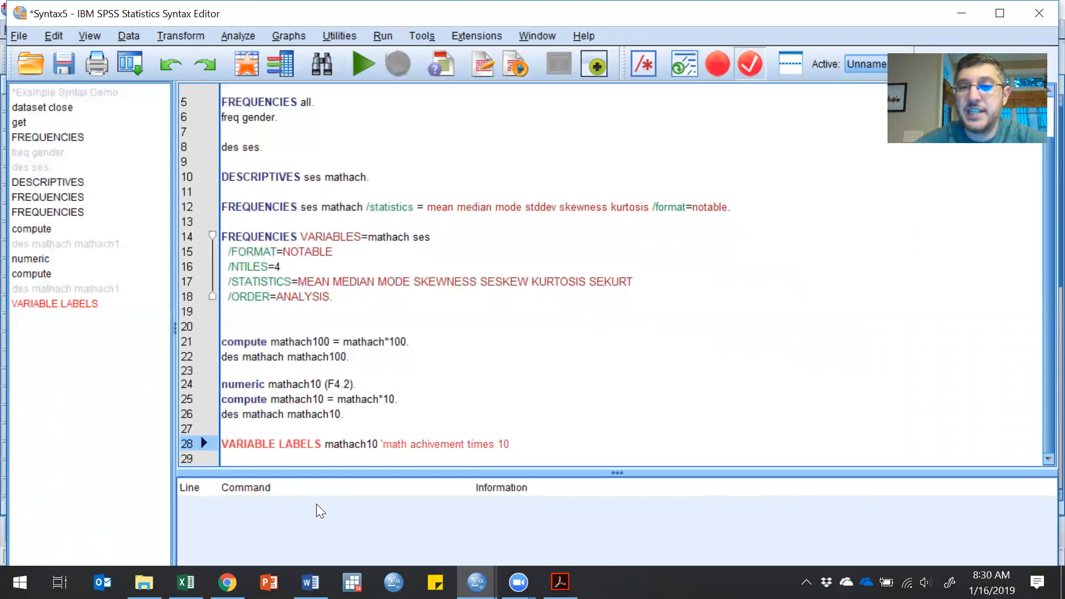
type("'.")
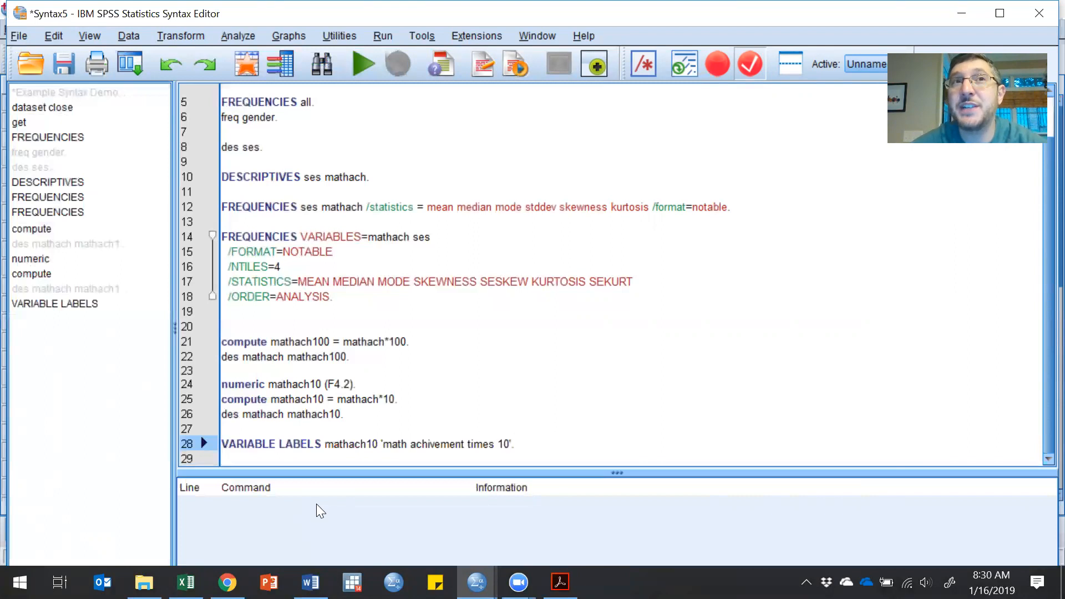
Step: Enclose the label on line 28 in double quotes and reword it as "math's achivement times 10"
left_click(381, 444)
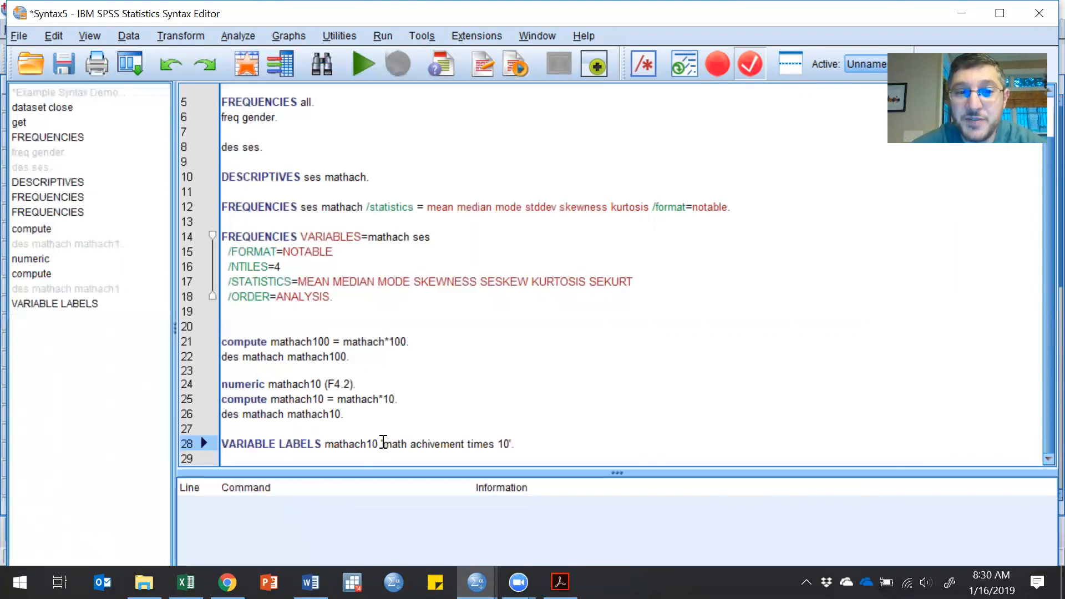
key("BackSpace")
type("\"")
key("Right")
key("Right")
key("Right")
type("'s")
key("ctrl+Right")
key("ctrl+Right")
key("ctrl+Right")
type("\".")
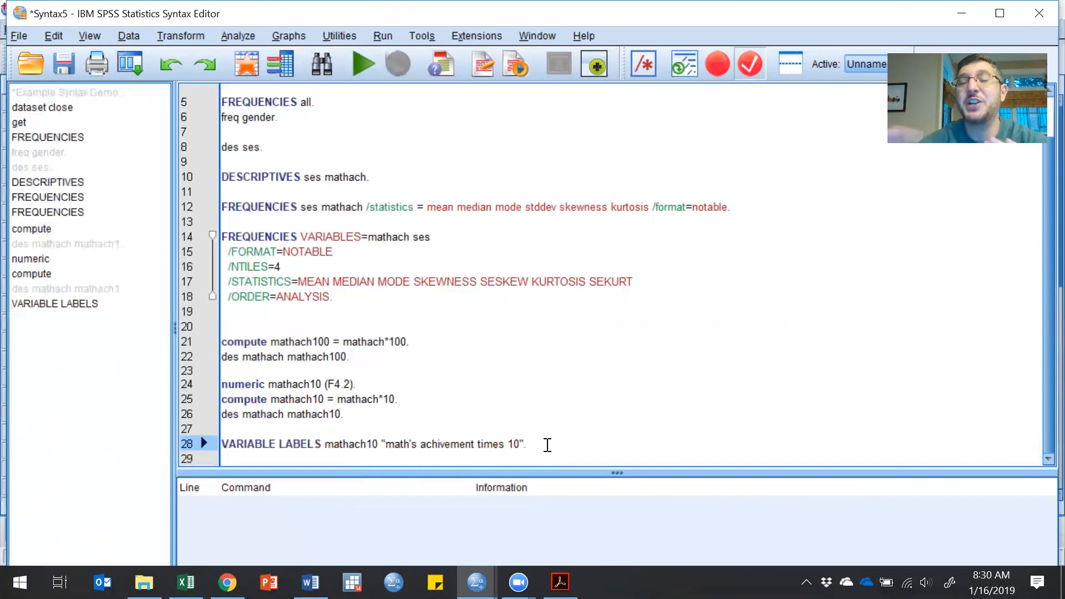
Step: Run the VARIABLE LABELS command on line 28 and show the variable list of HSB250.sav
left_click_drag(547, 444, 301, 444)
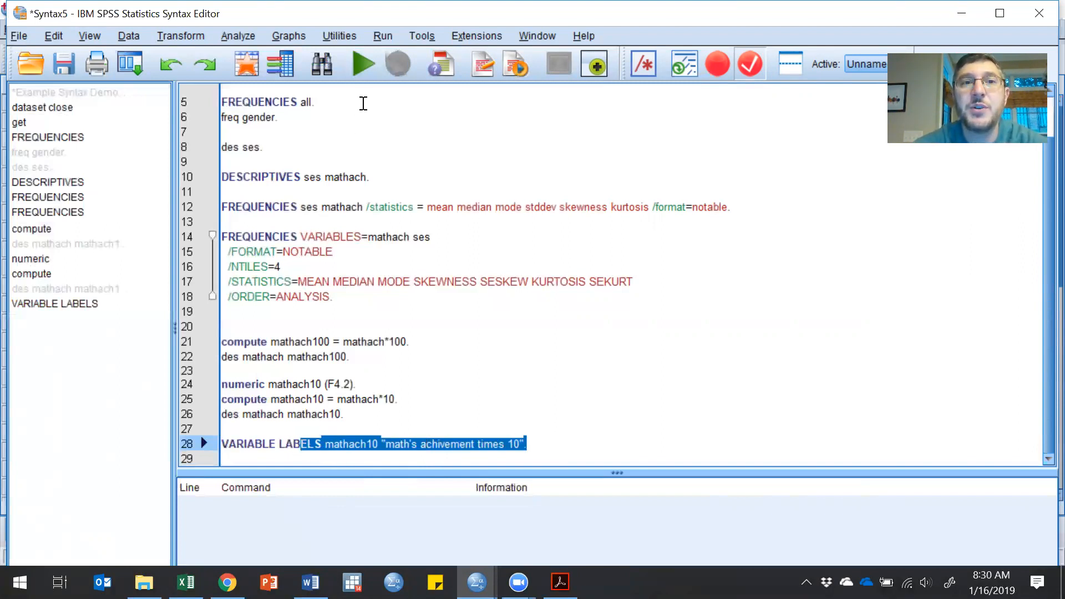
left_click(361, 65)
mouse_move(476, 581)
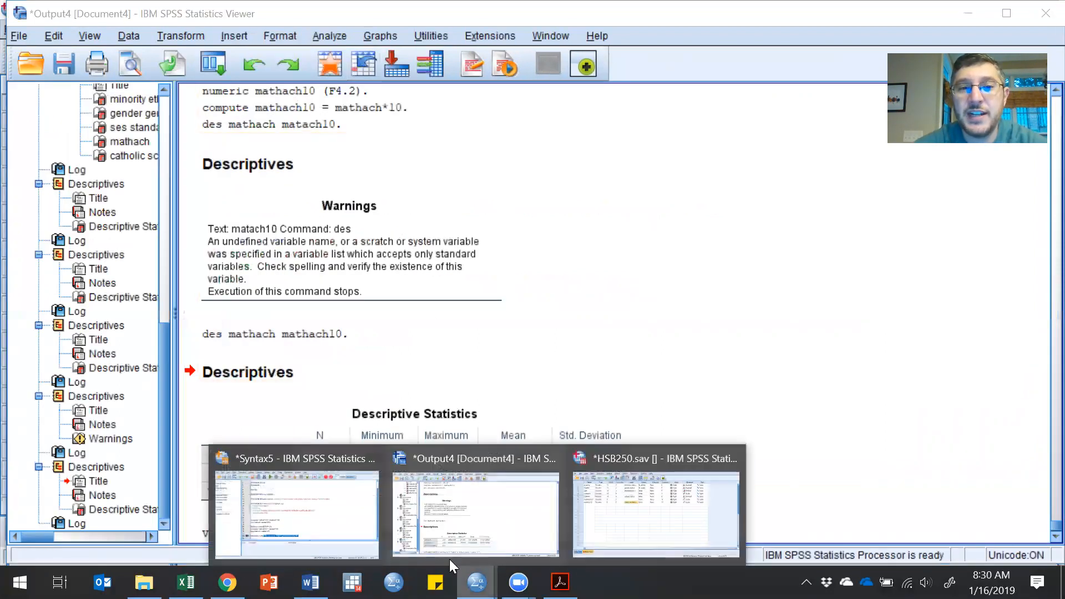
left_click(625, 522)
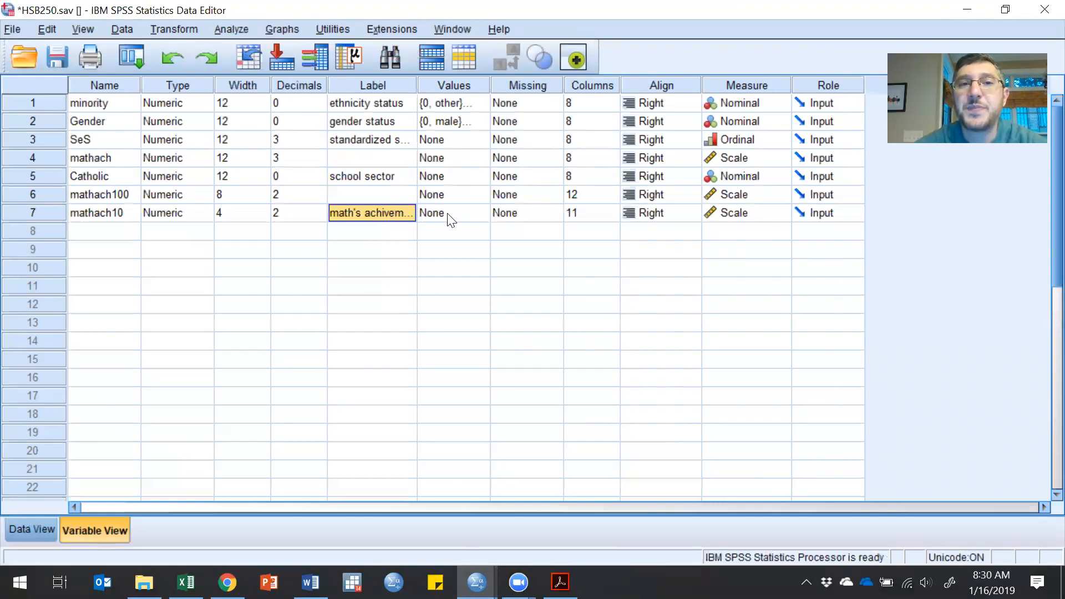
Step: View the value labels settings of mathach10 and close them without changes
left_click(469, 215)
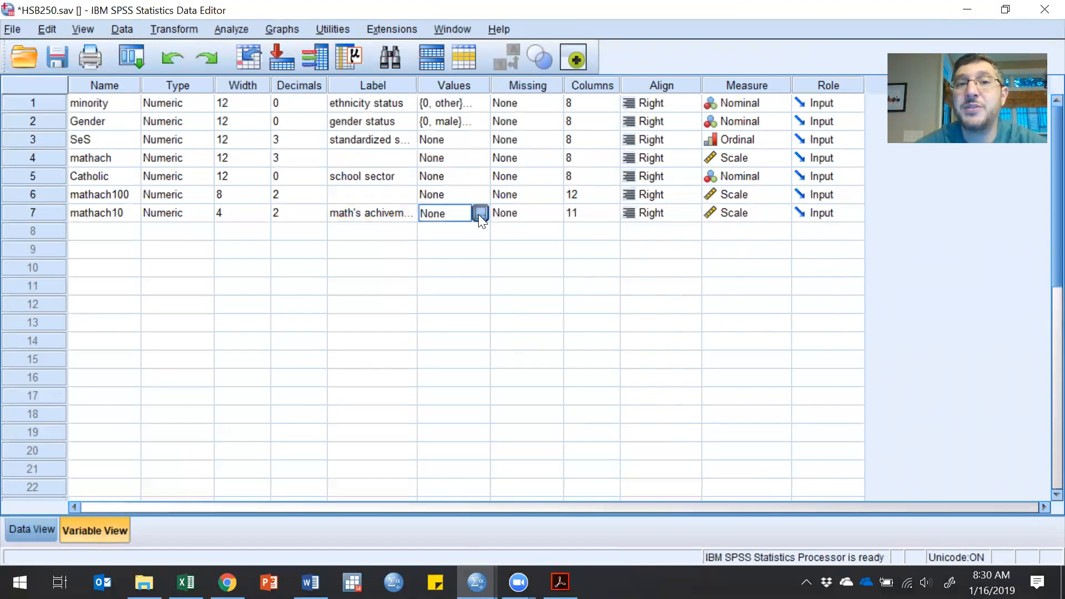
left_click(478, 214)
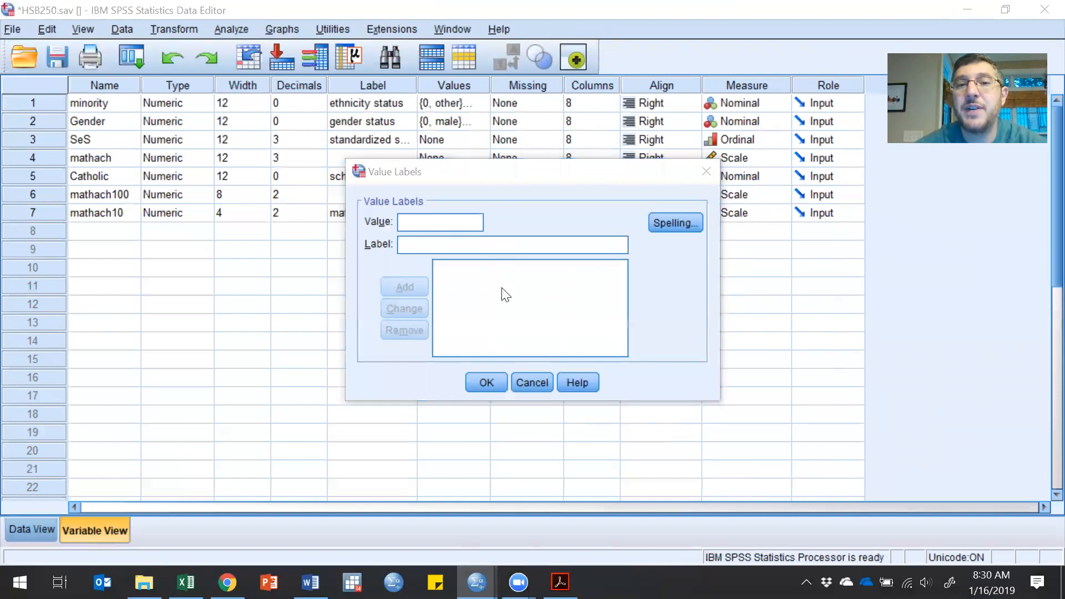
key("Escape")
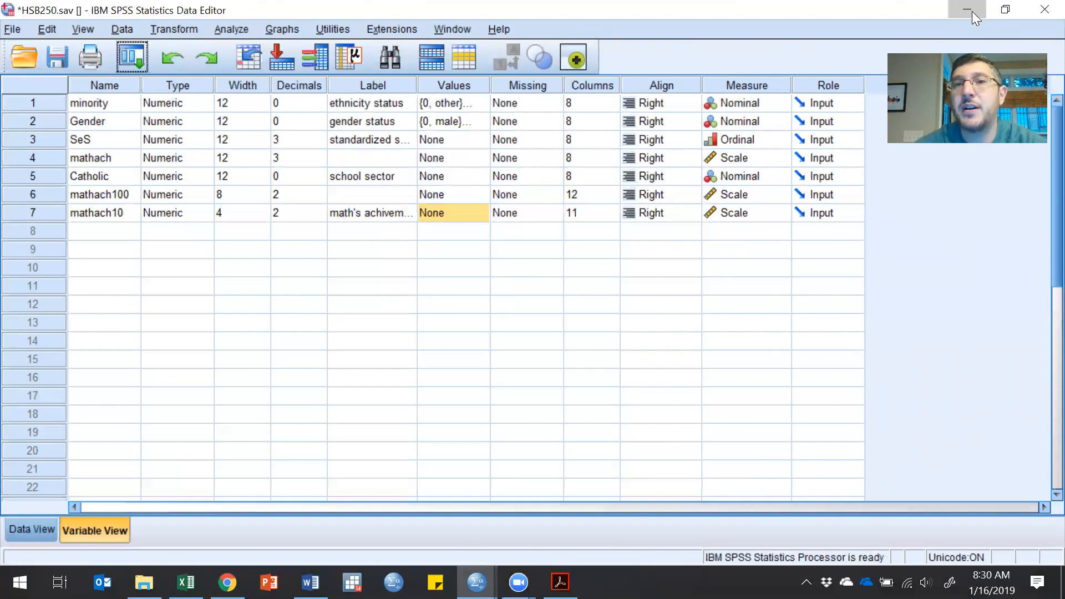
Step: Return to the Syntax5 window and start a value labels command for mathach10 on line 30
left_click(975, 17)
mouse_move(477, 581)
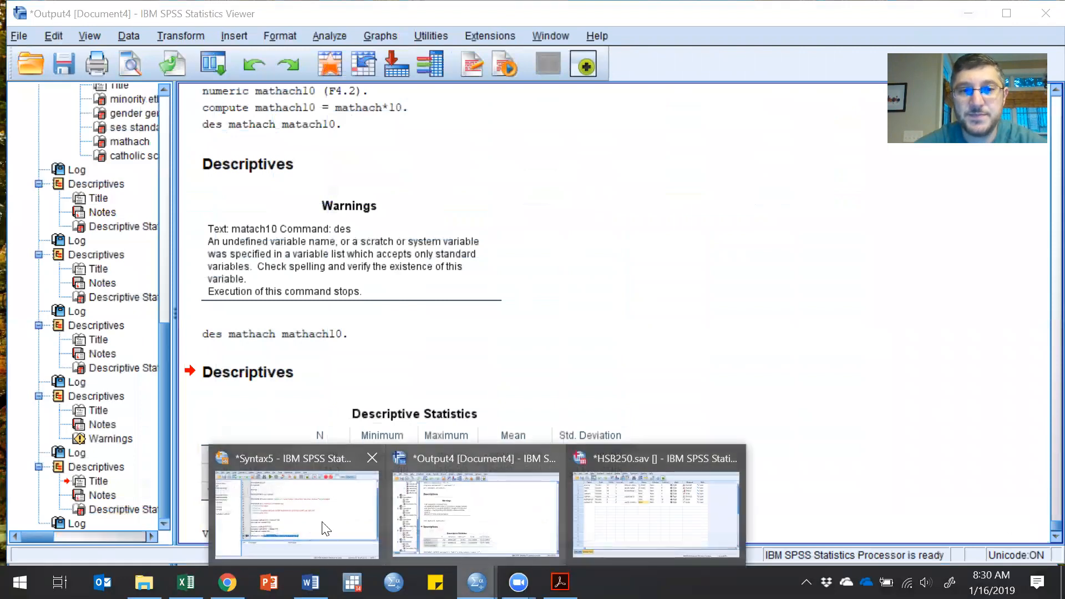
left_click(325, 529)
left_click(609, 446)
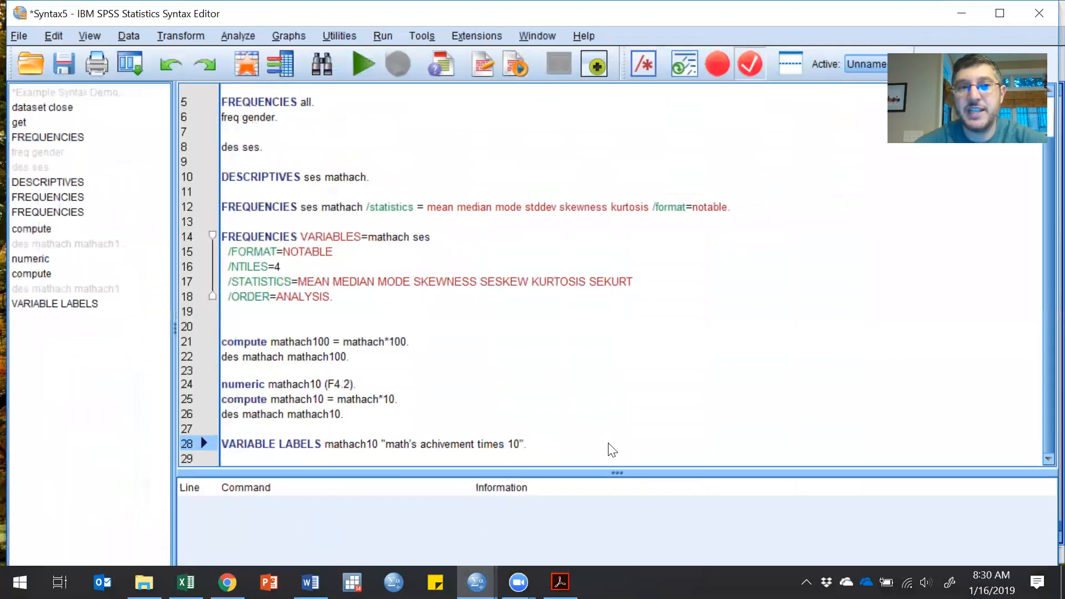
key("Return")
key("Return")
type("value labels mathach10")
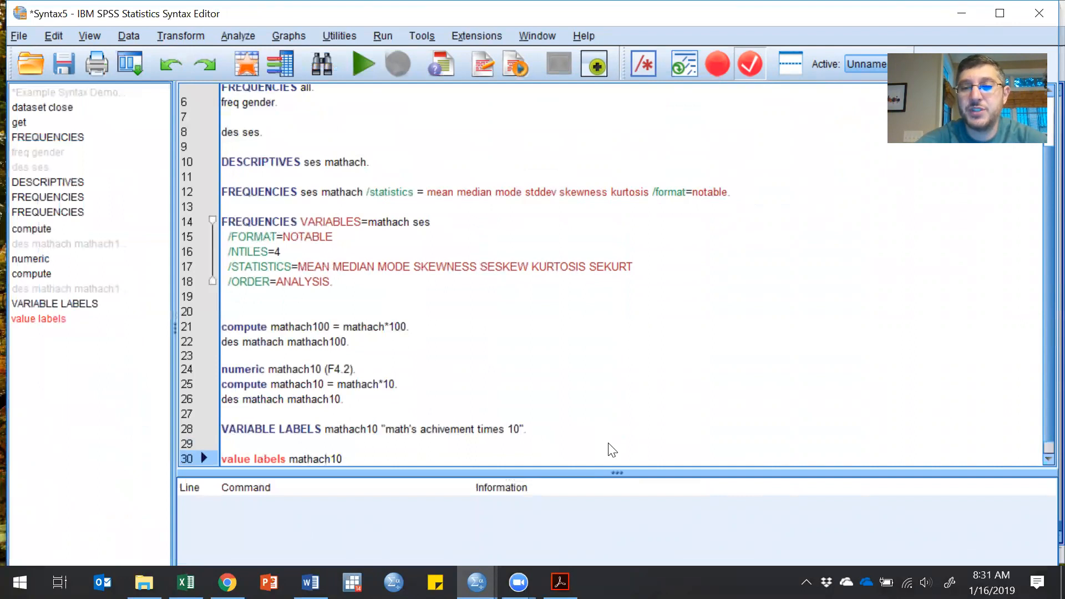
Step: Add the labels 0 'none', 1 'a little' and 2 'a little more' to line 30 and end the command with a period
type(" 0 ")
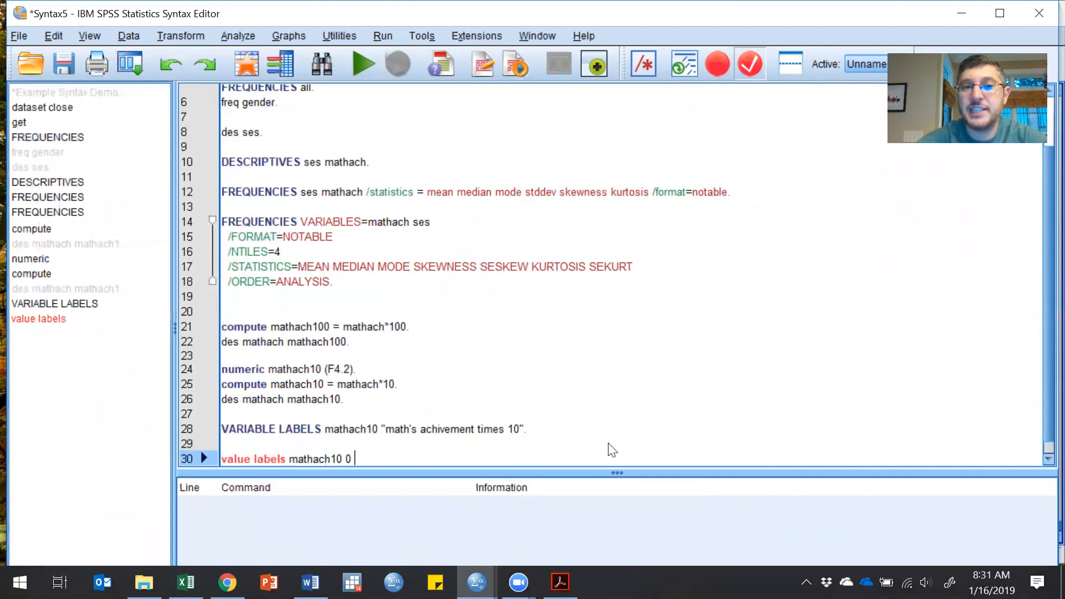
type("'none' ")
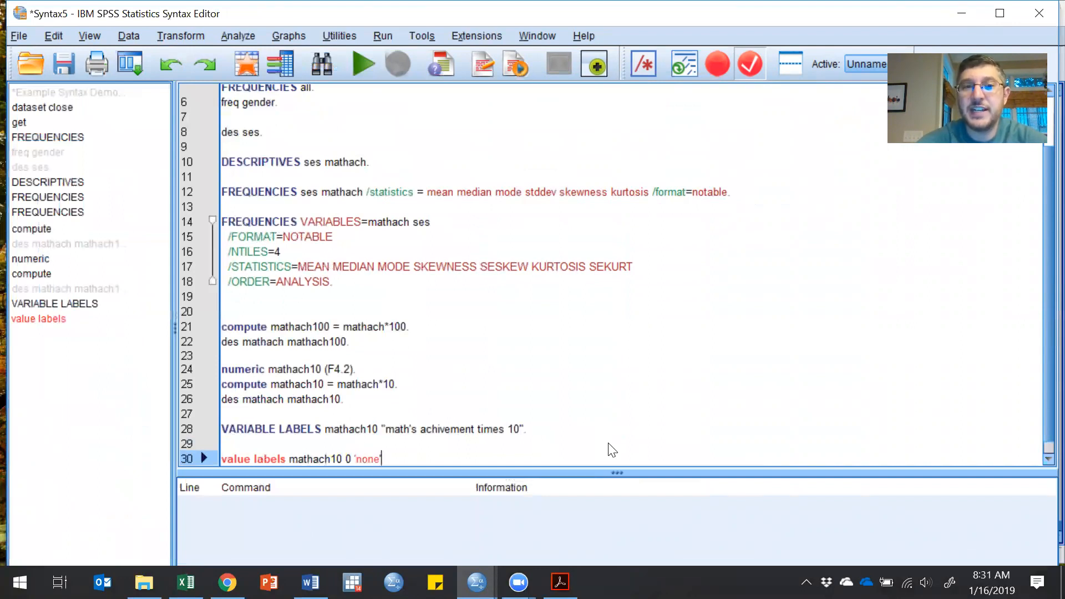
type("1")
type(" 'a little")
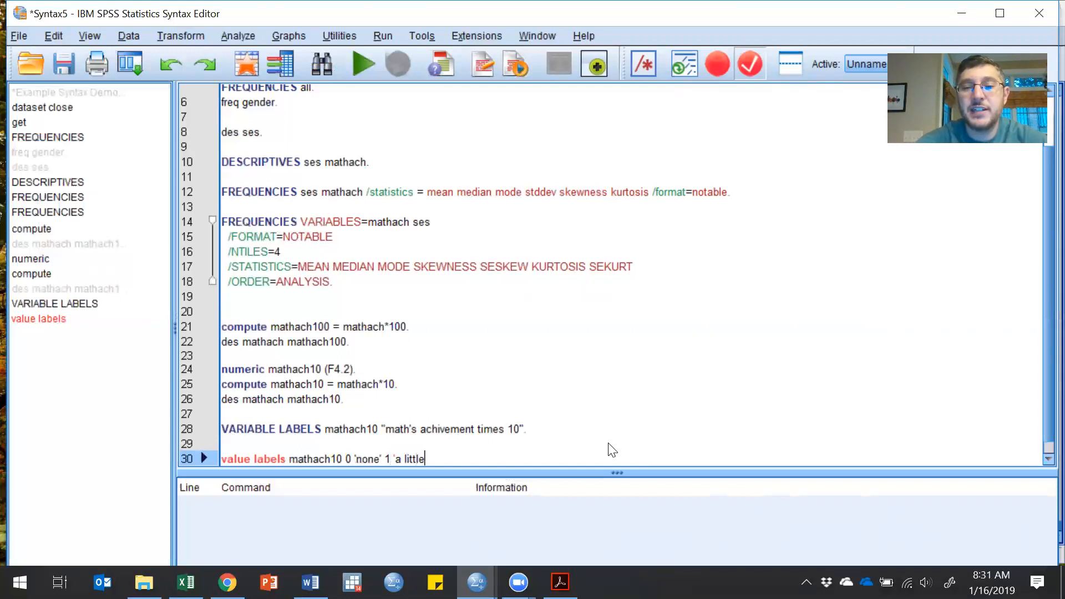
type("' 2 'a little more' ")
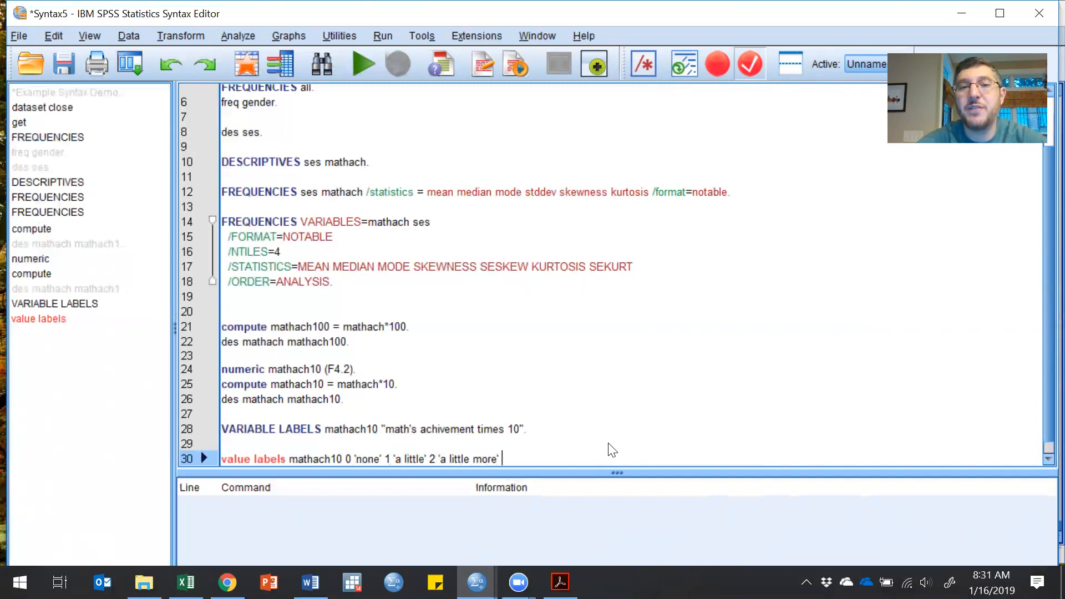
type(".")
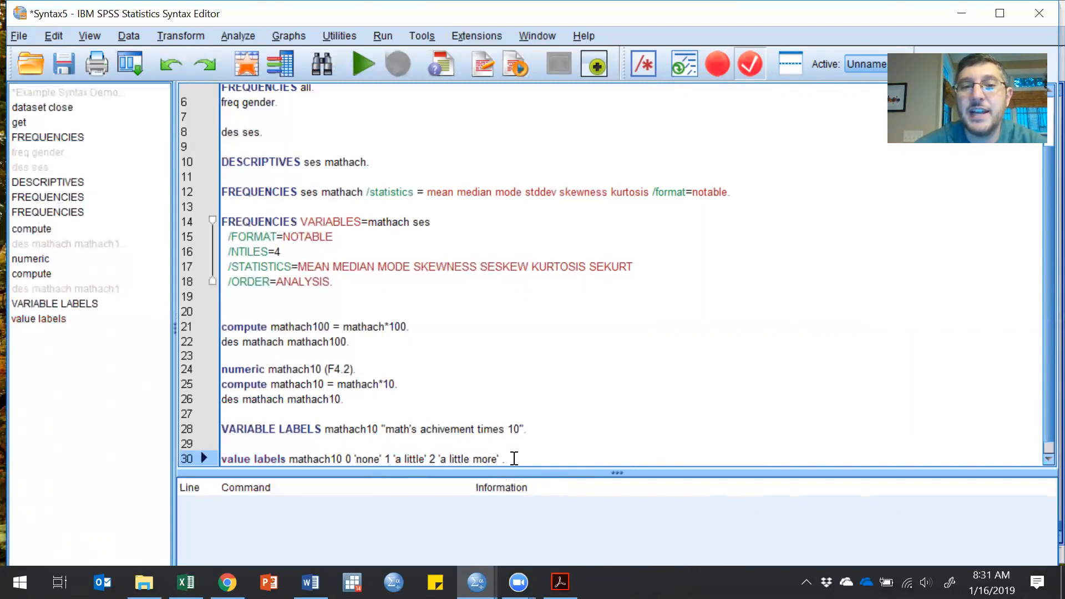
Step: Run the value labels command on line 30 and check the value labels of mathach10 in HSB250.sav
left_click_drag(514, 458, 250, 459)
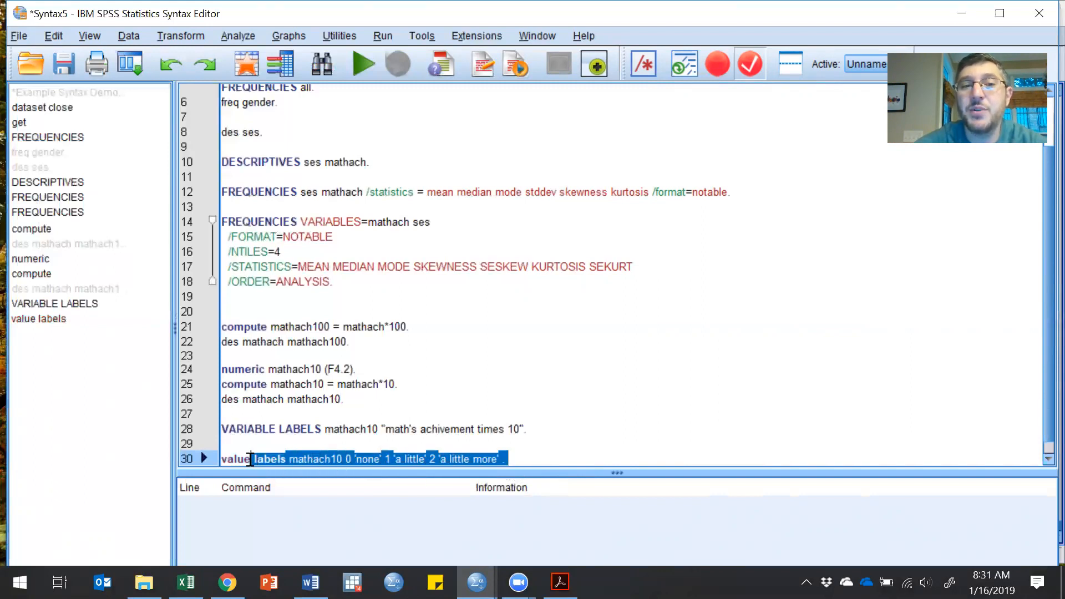
left_click(364, 74)
mouse_move(476, 582)
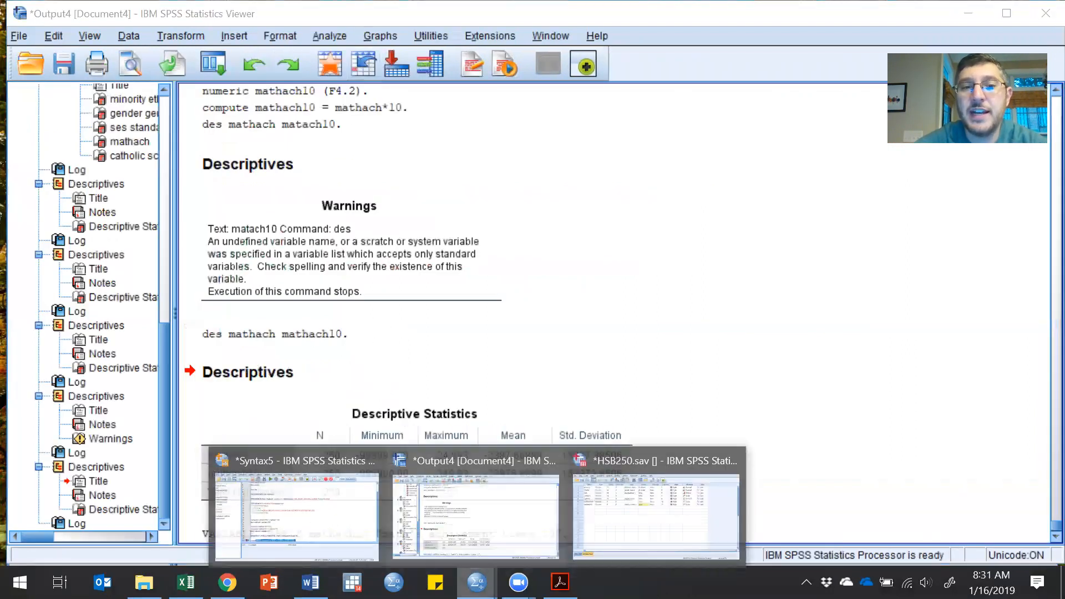
left_click(592, 521)
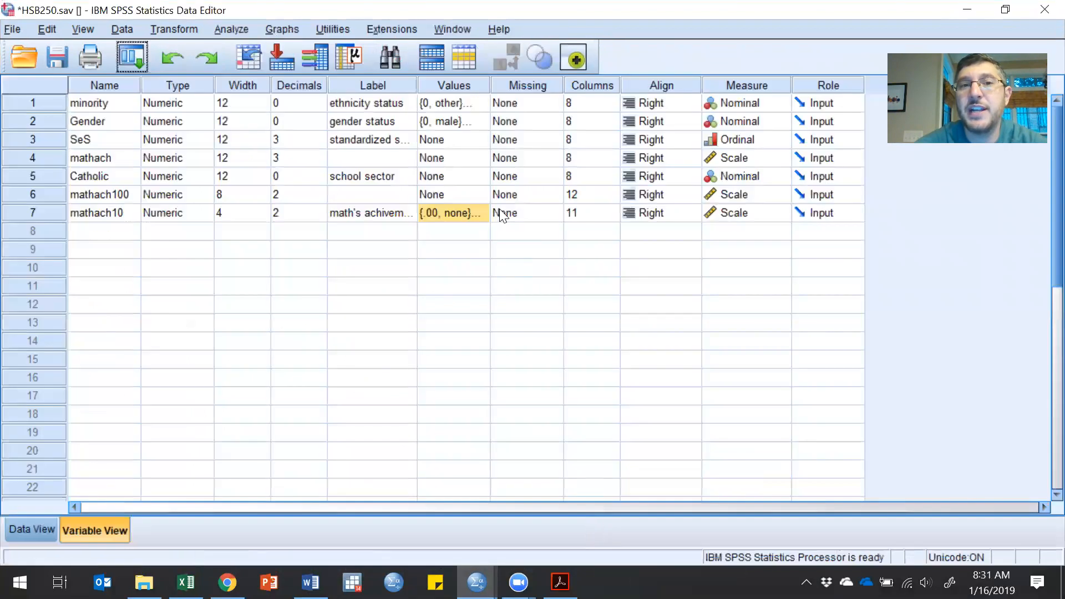
left_click(483, 214)
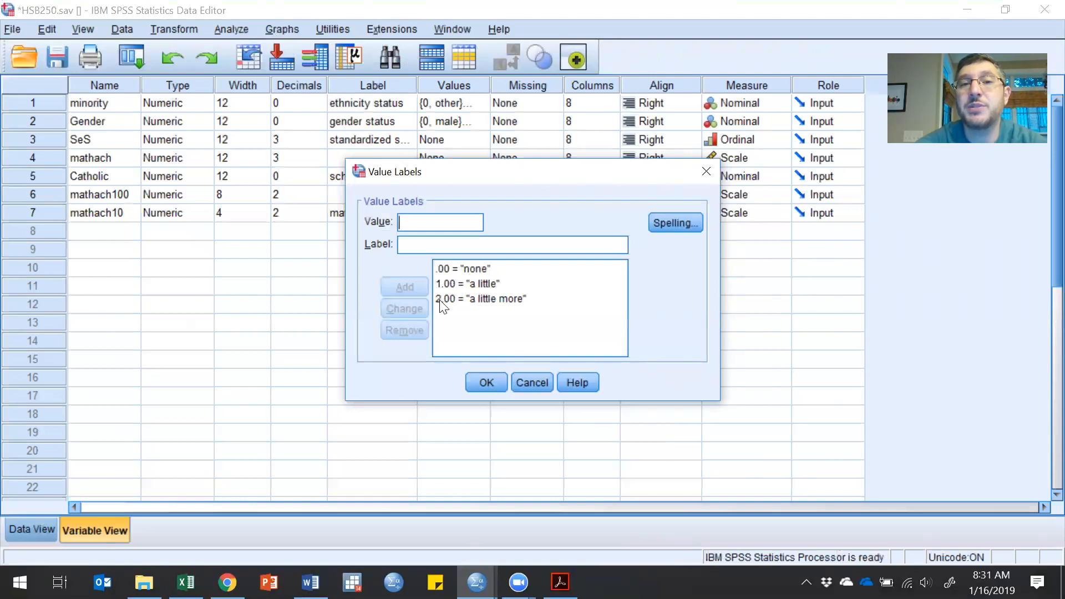
left_click(514, 391)
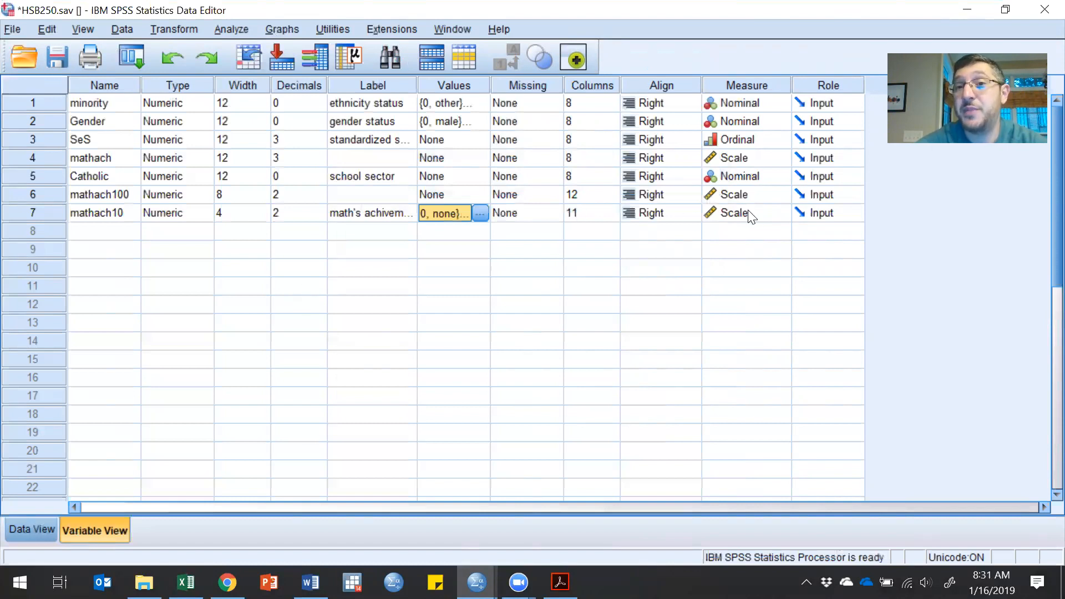
Step: Add the command variable level mathach10 (nominal). on line 32 of the Syntax5 file
left_click(477, 583)
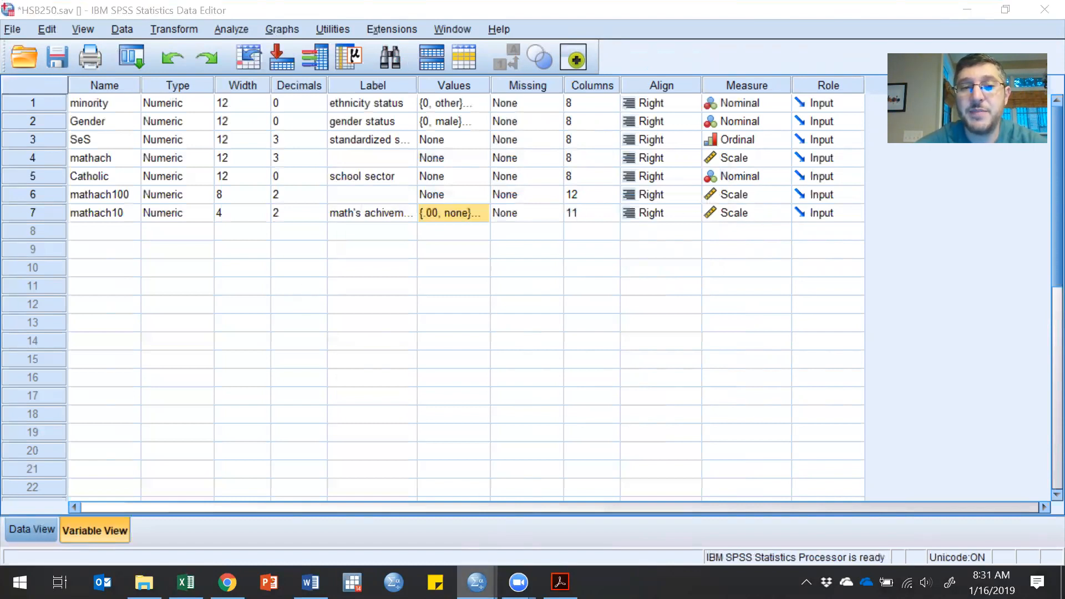
left_click(294, 513)
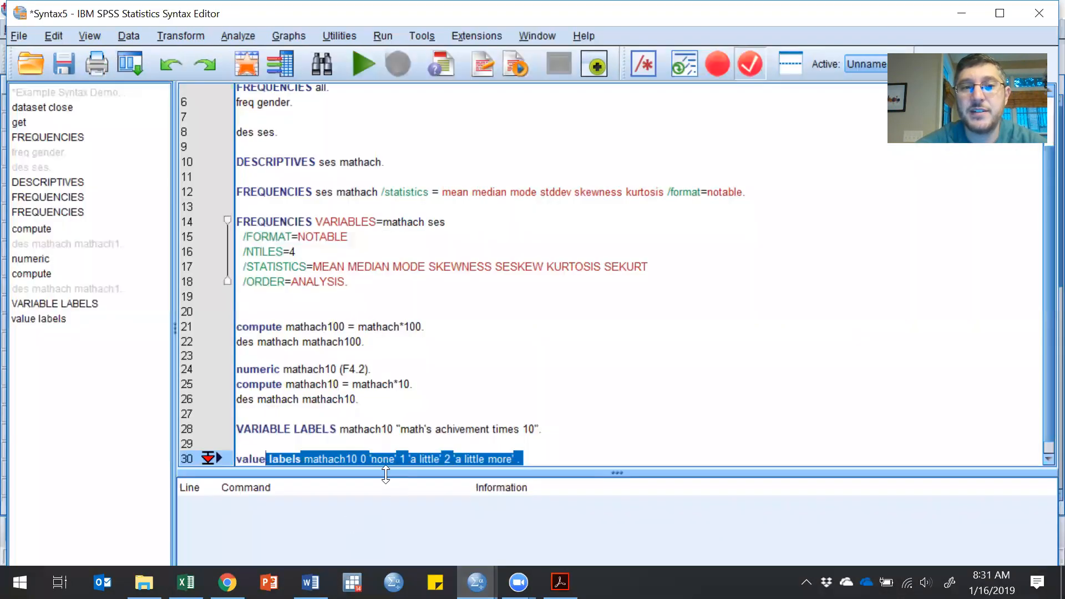
left_click(561, 461)
key("Return")
key("Return")
type("variable ")
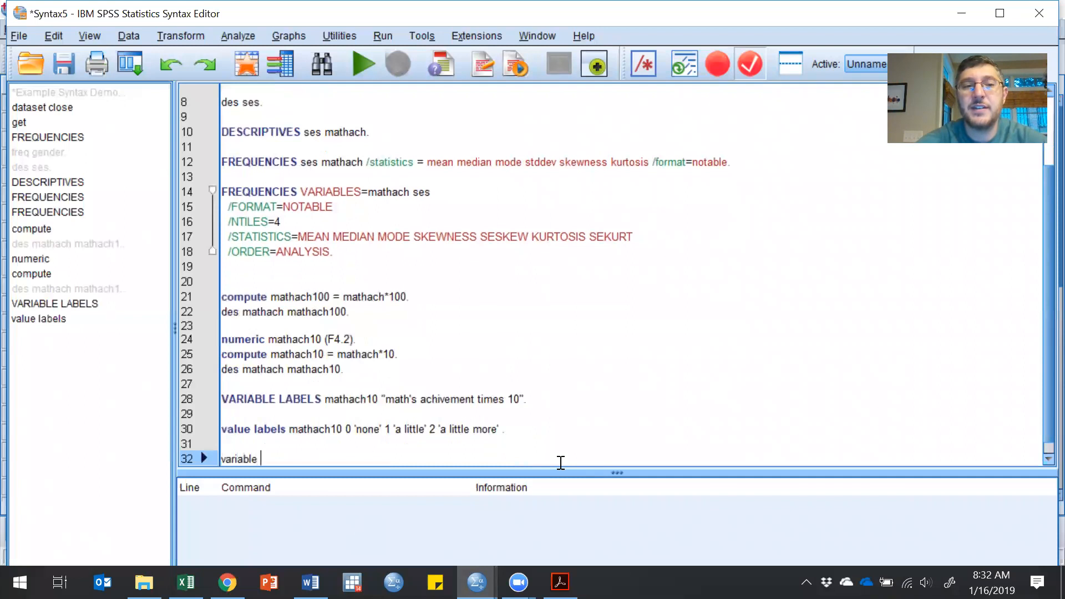
type("level")
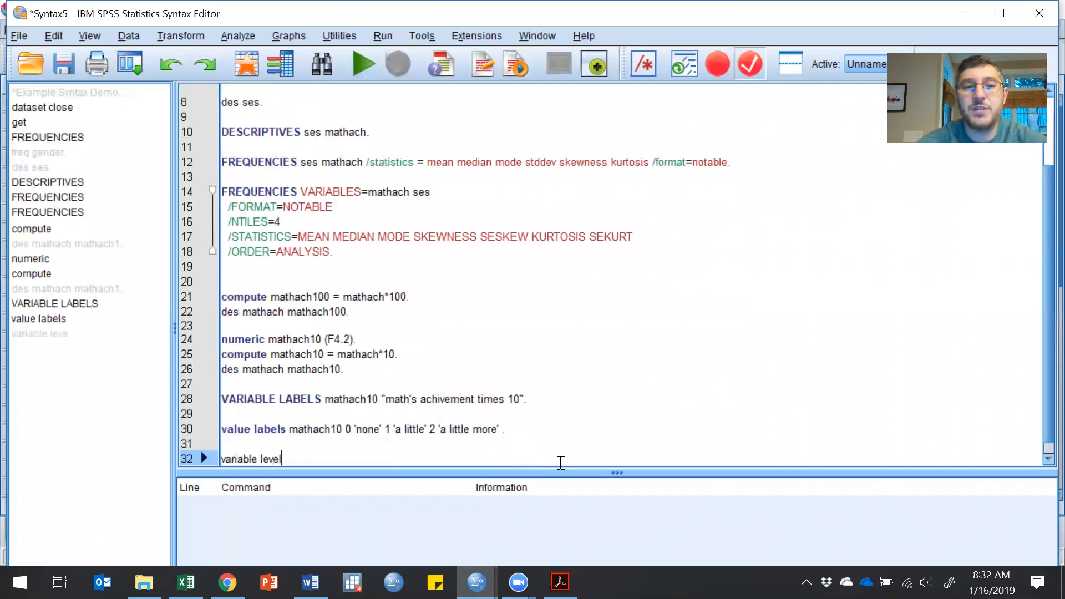
type(" mathach")
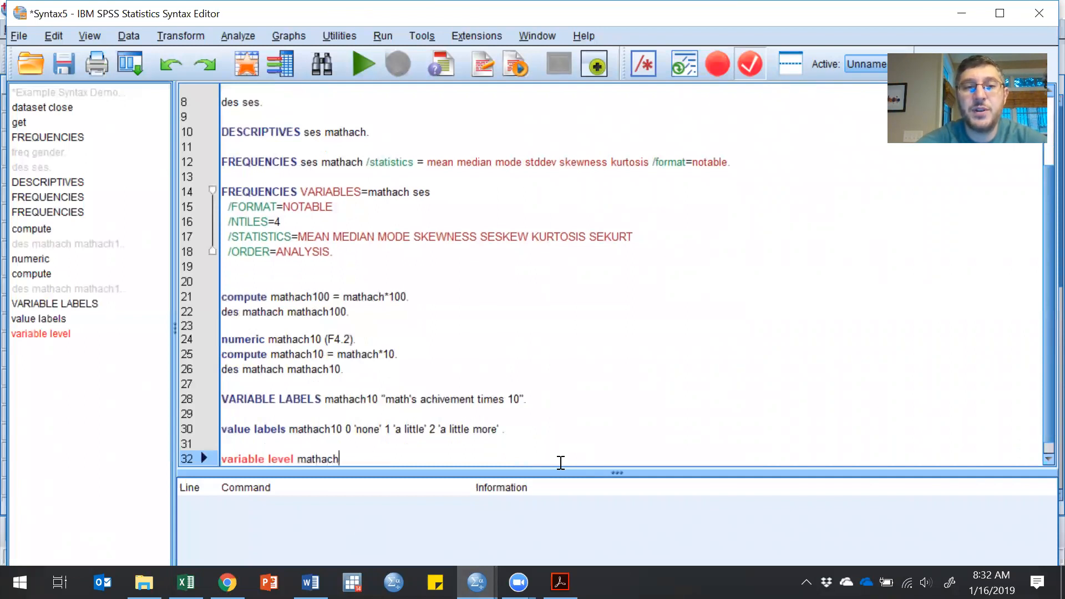
type("10 (nominal).")
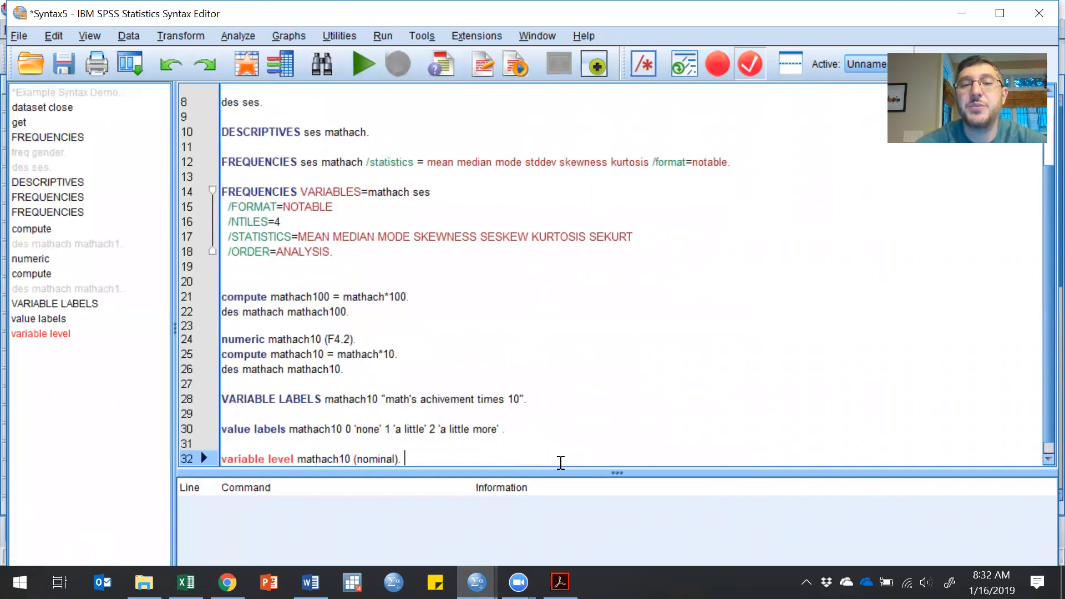
Step: Run the variable level command on line 32 and show the variable list of HSB250.sav
left_click_drag(404, 459, 292, 458)
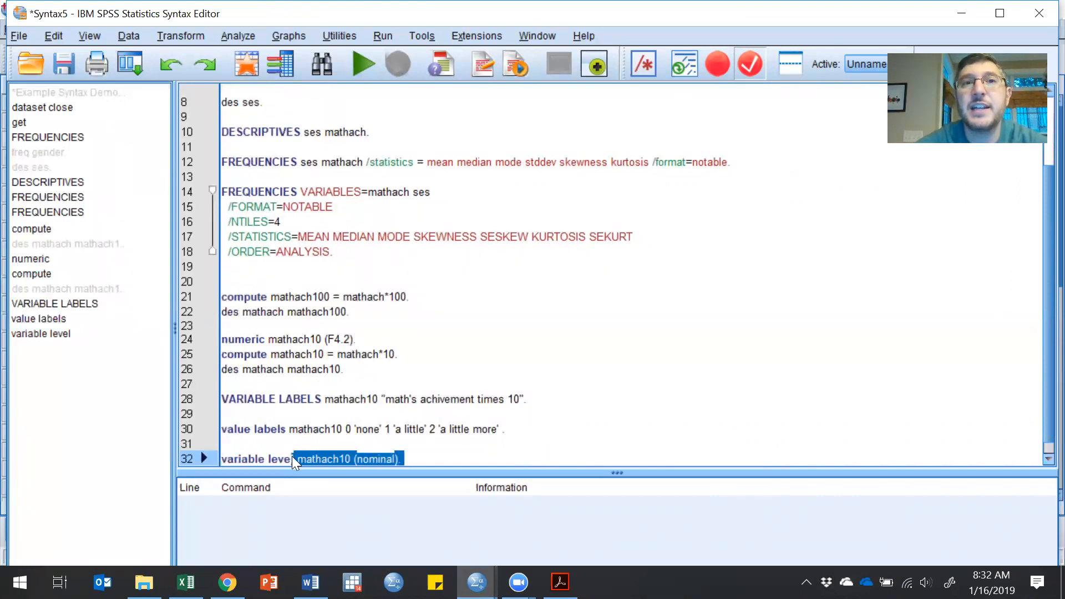
left_click(362, 64)
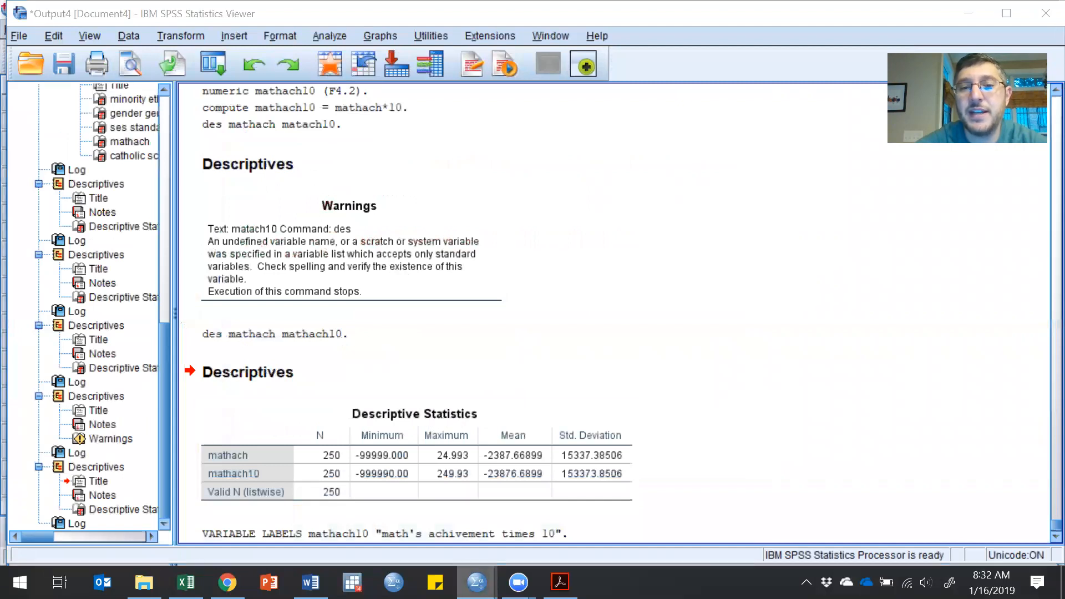
mouse_move(477, 582)
left_click(630, 512)
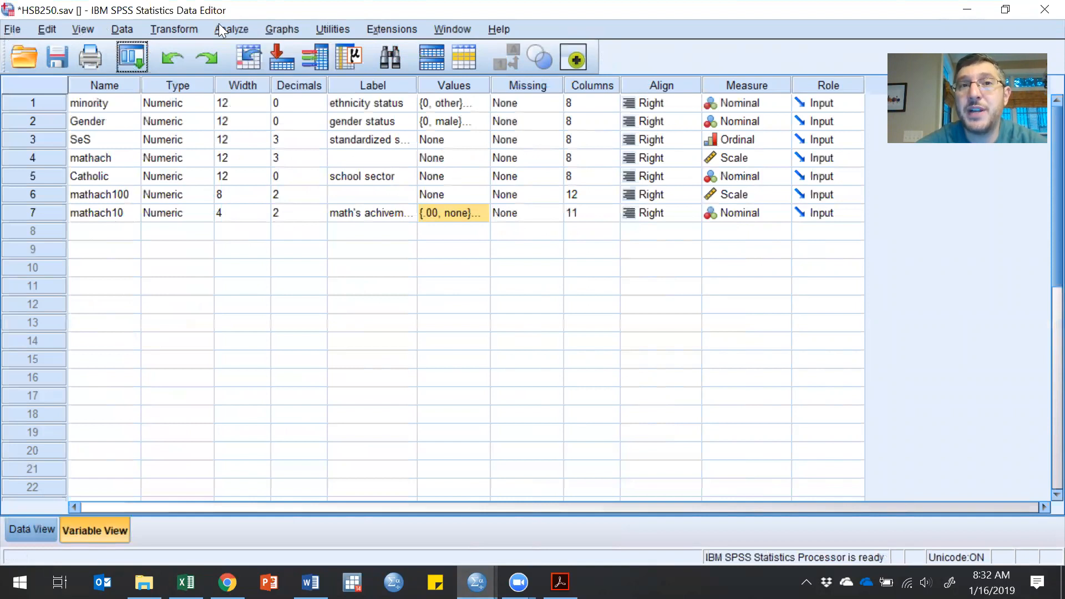
Step: Return to the Syntax5 window and start a save outfile = command with an opening double quote on line 34
left_click(476, 581)
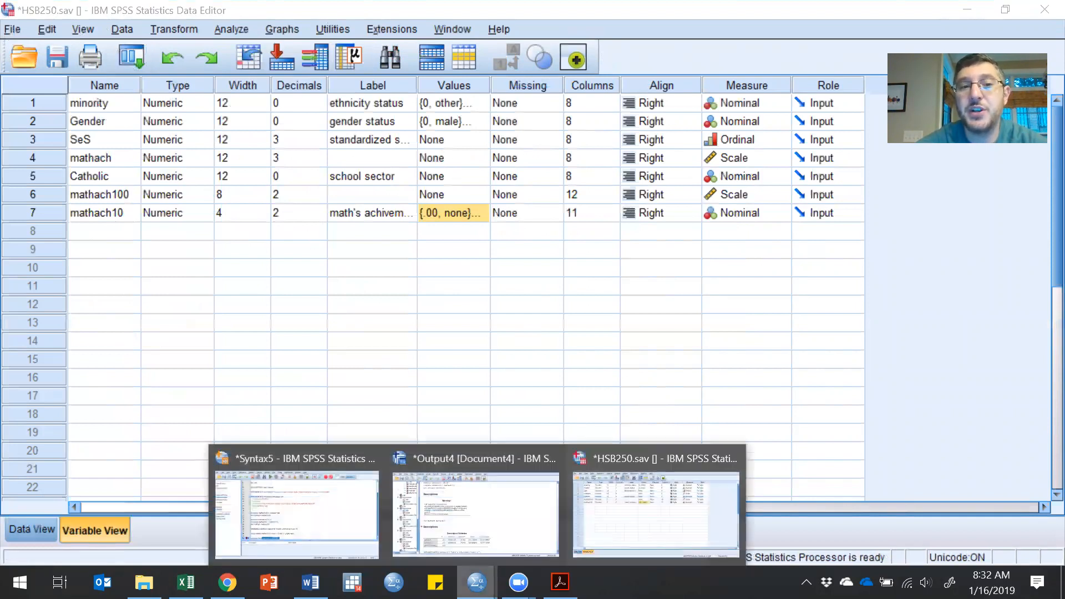
left_click(341, 517)
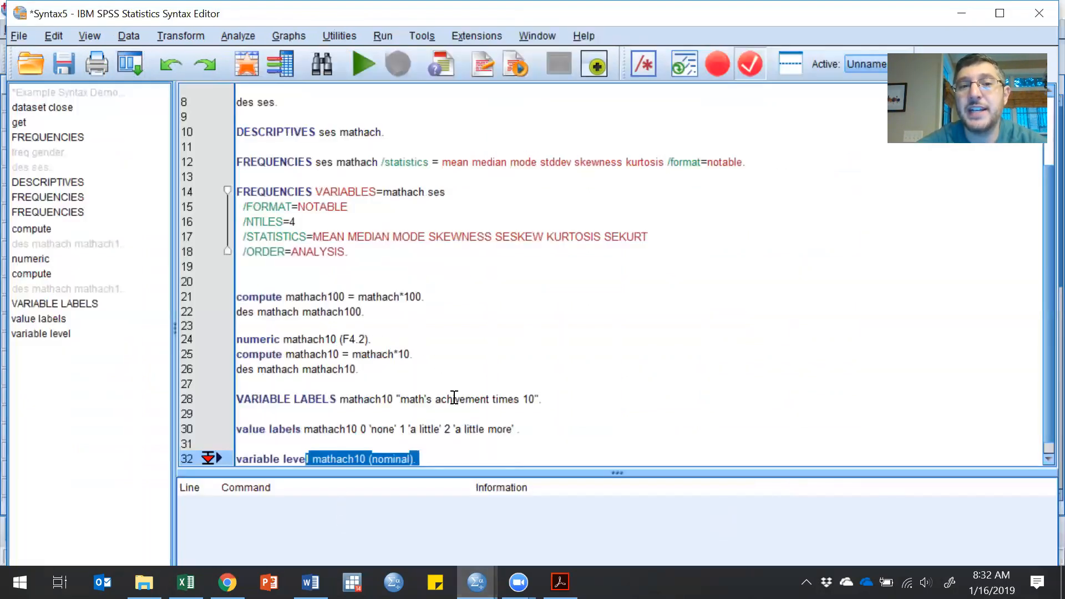
left_click(444, 459)
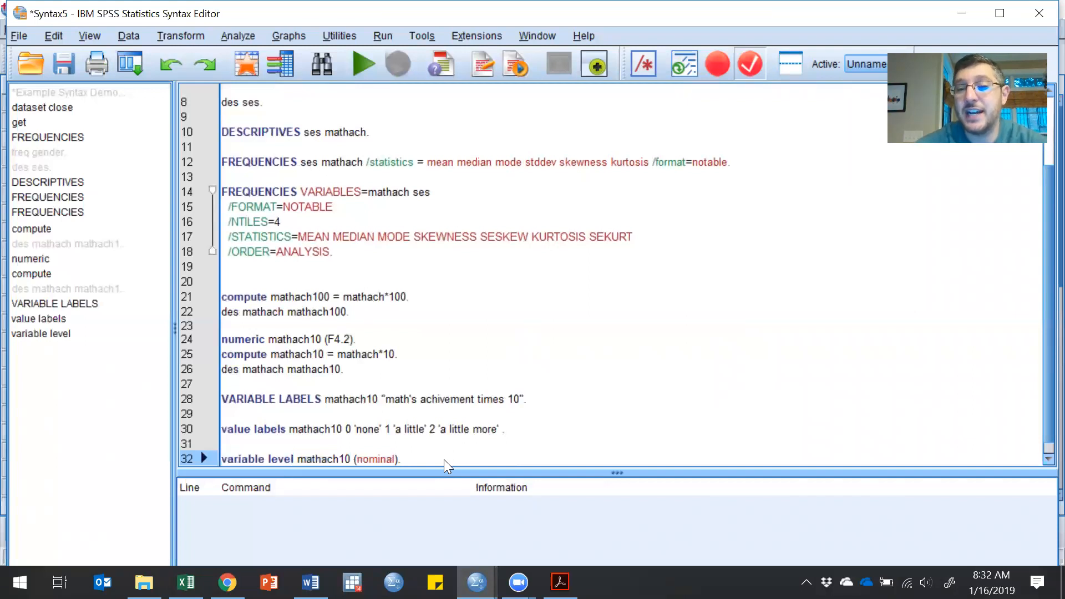
key("Return")
key("Return")
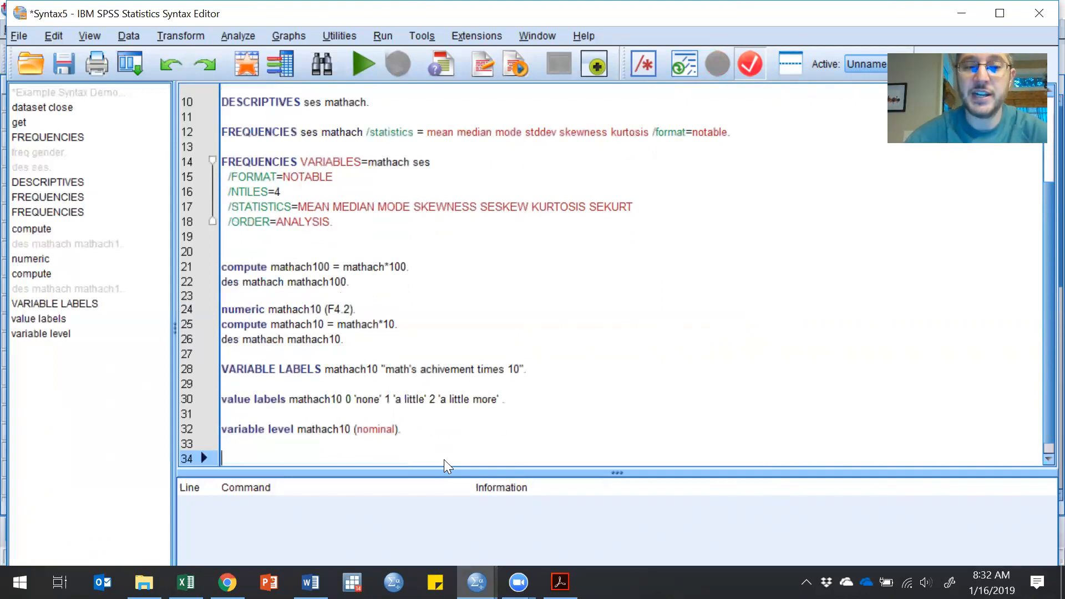
type("save outfile = \"")
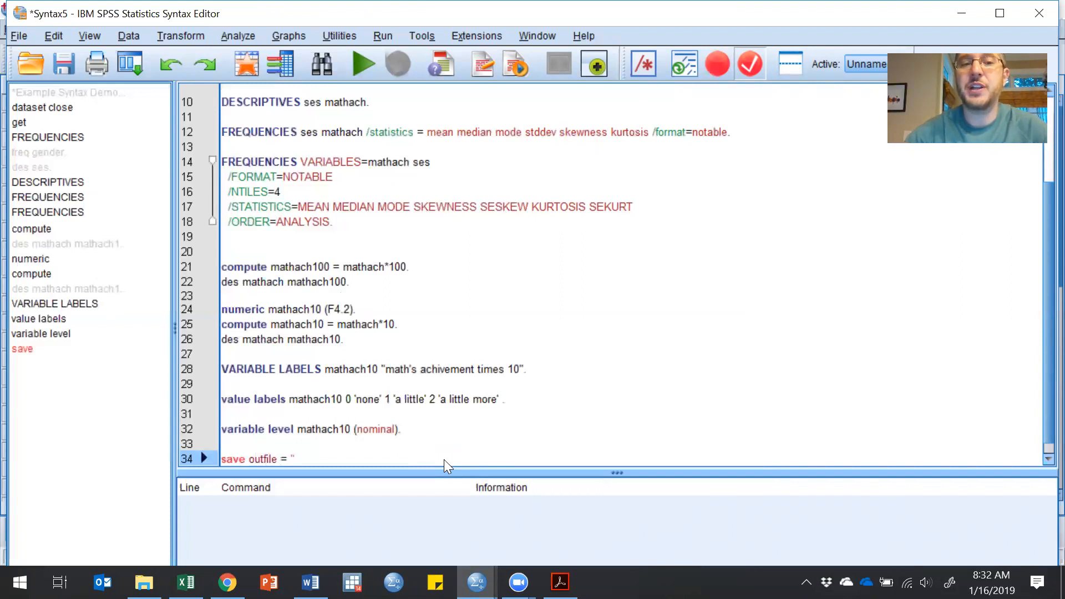
Step: Reuse the quoted file path from line 3 in the save command without a doubled quote, and change the file name to HSB250-demo.sav
scroll(483, 289, "up", 3)
left_click_drag(608, 122, 269, 118)
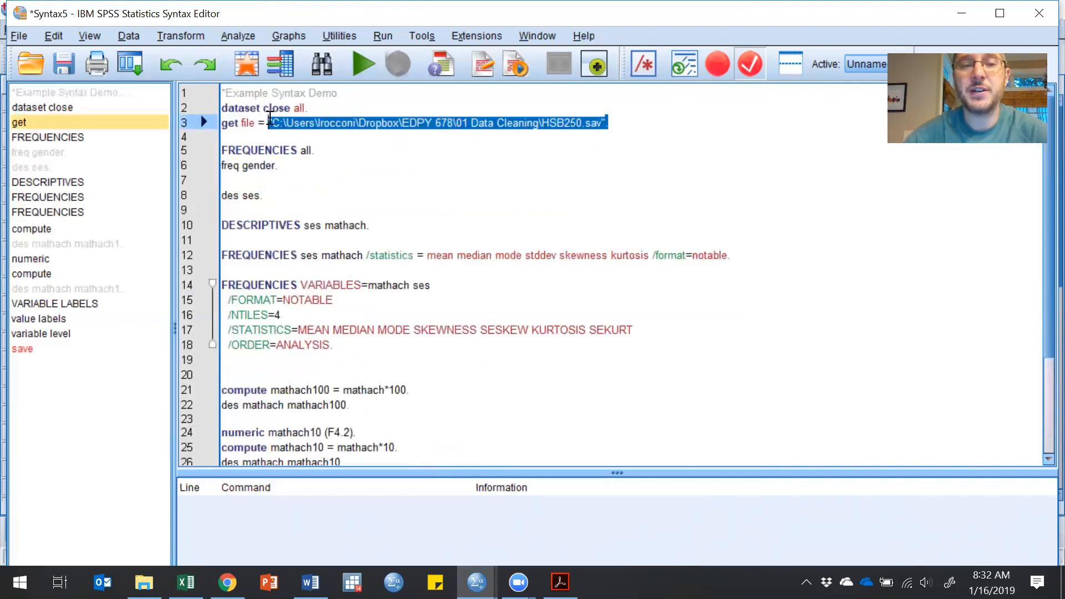
scroll(394, 260, "down", 3)
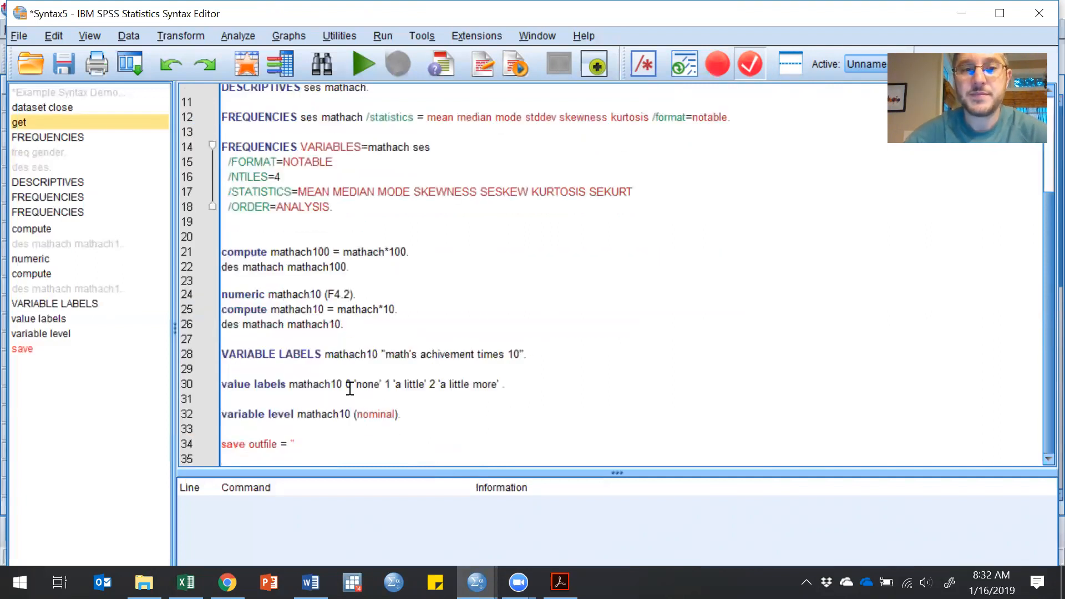
left_click(332, 439)
type("\"C:\\Users\\lrocconi\\Dropbox\\EDPY 678\\01 Data Cleaning\\HSB250.sav\" .")
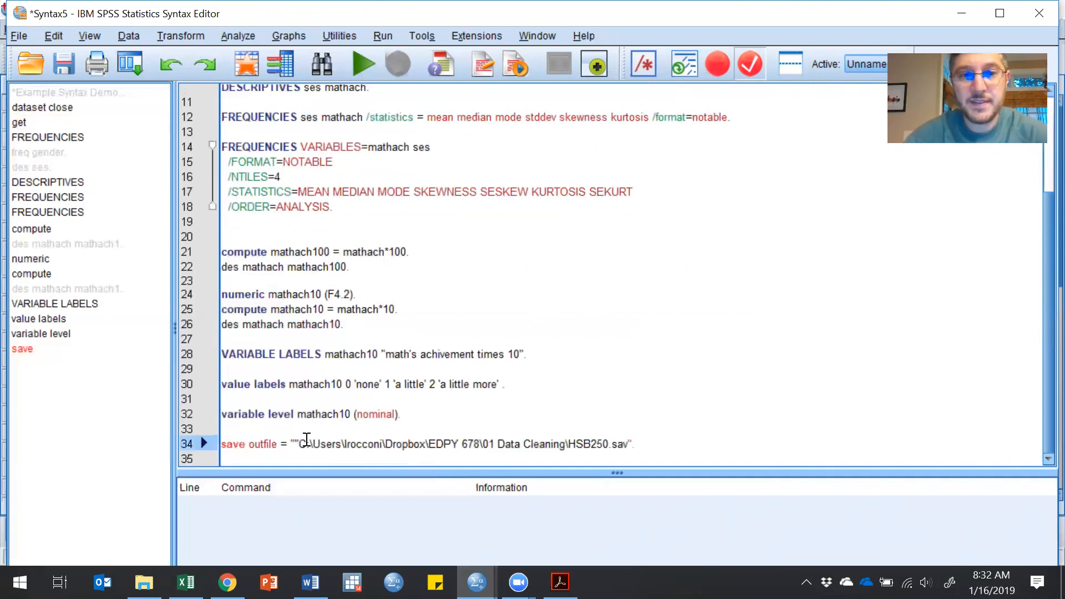
left_click(294, 444)
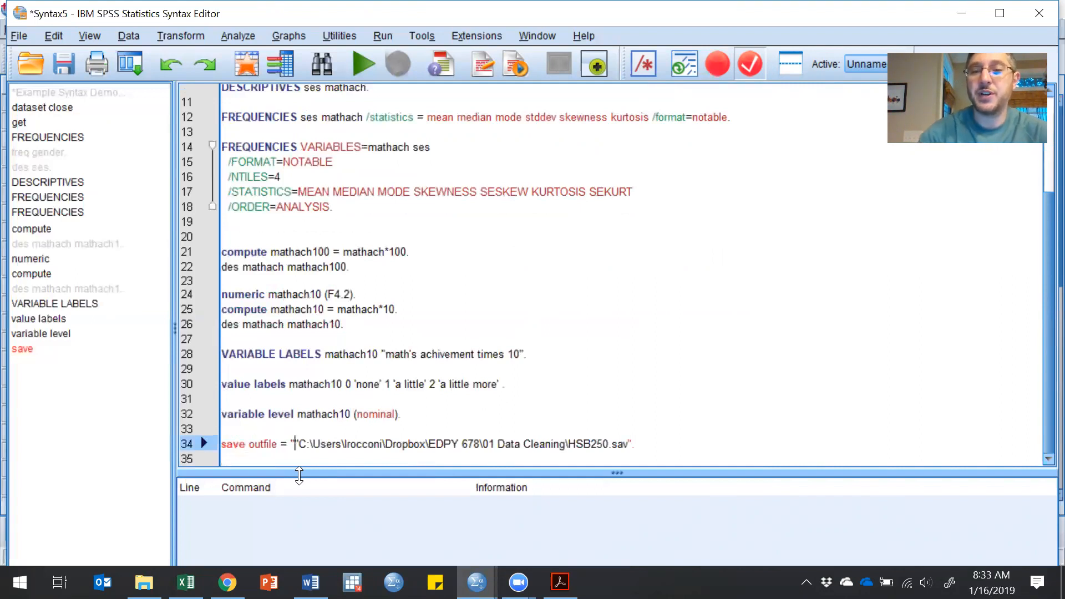
key("BackSpace")
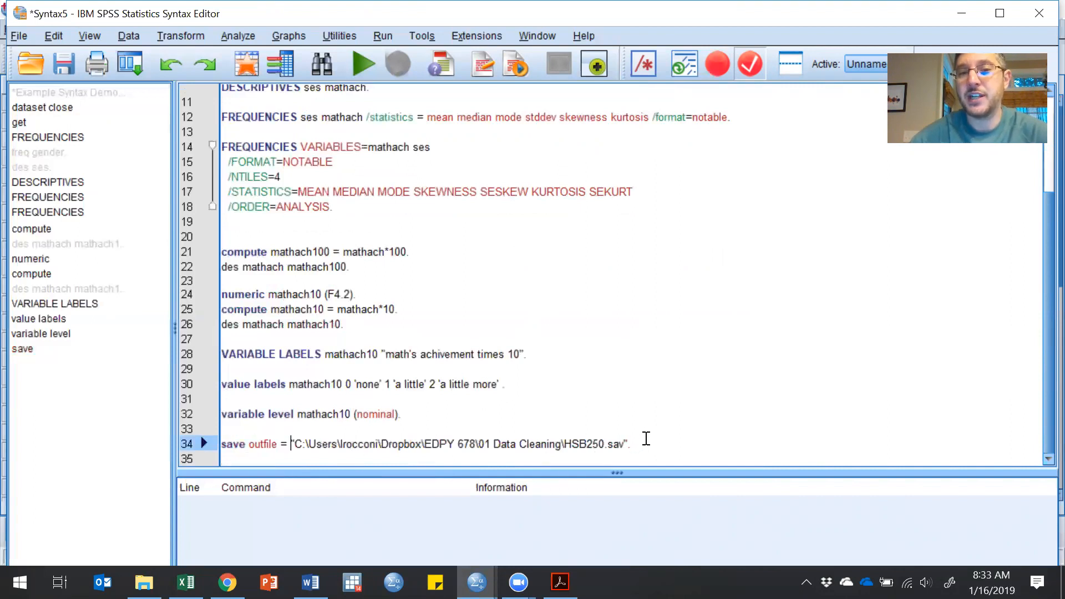
left_click(606, 443)
type("-demo")
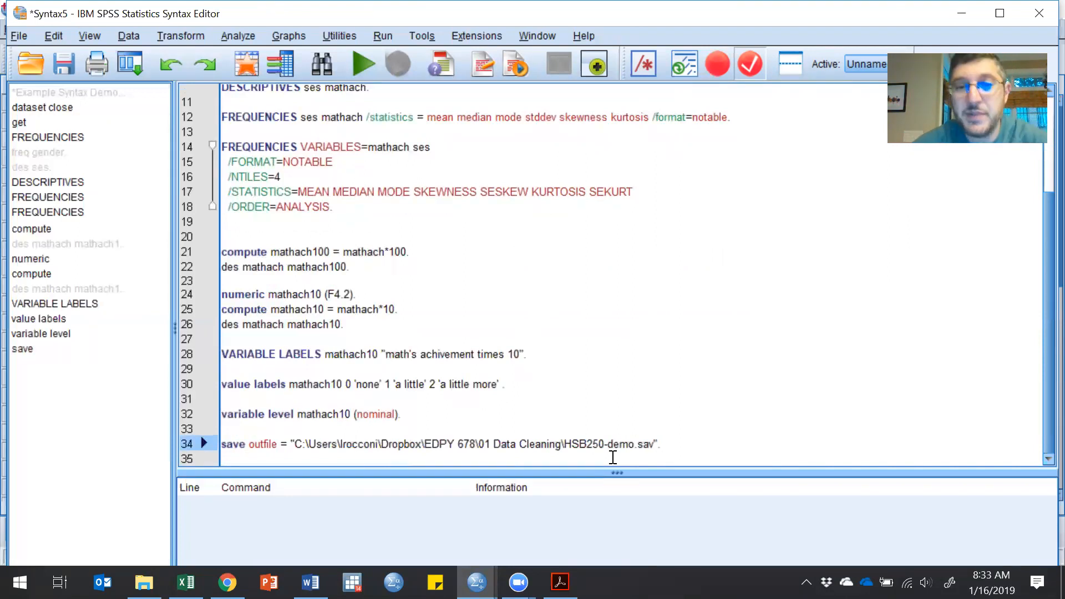
Step: Add the /COMPRESSED subcommand to the end of the save command on line 34, keeping the closing period
left_click(667, 447)
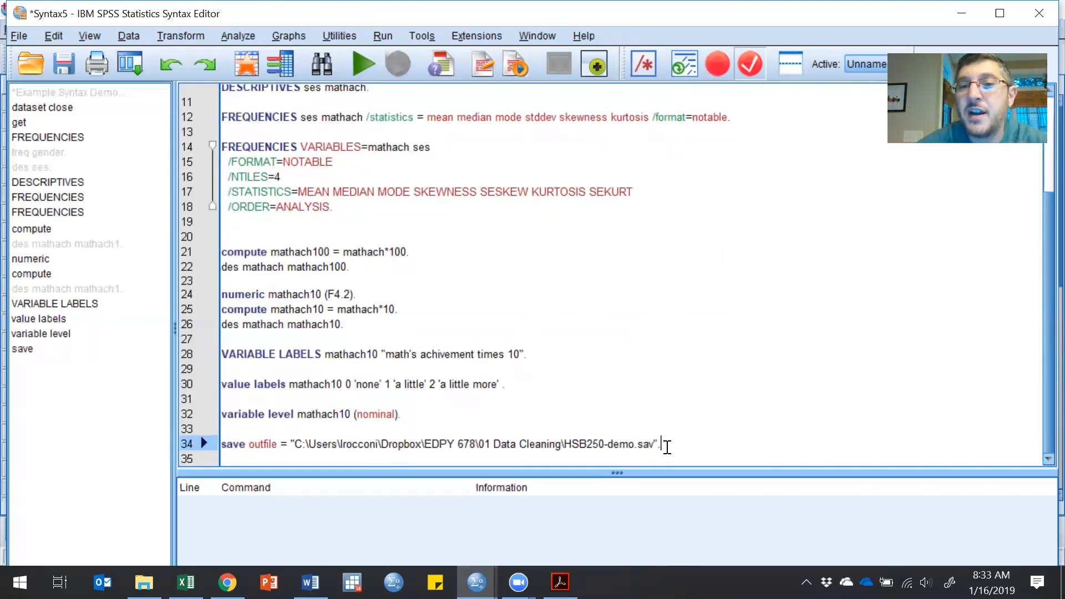
key("BackSpace")
type("/")
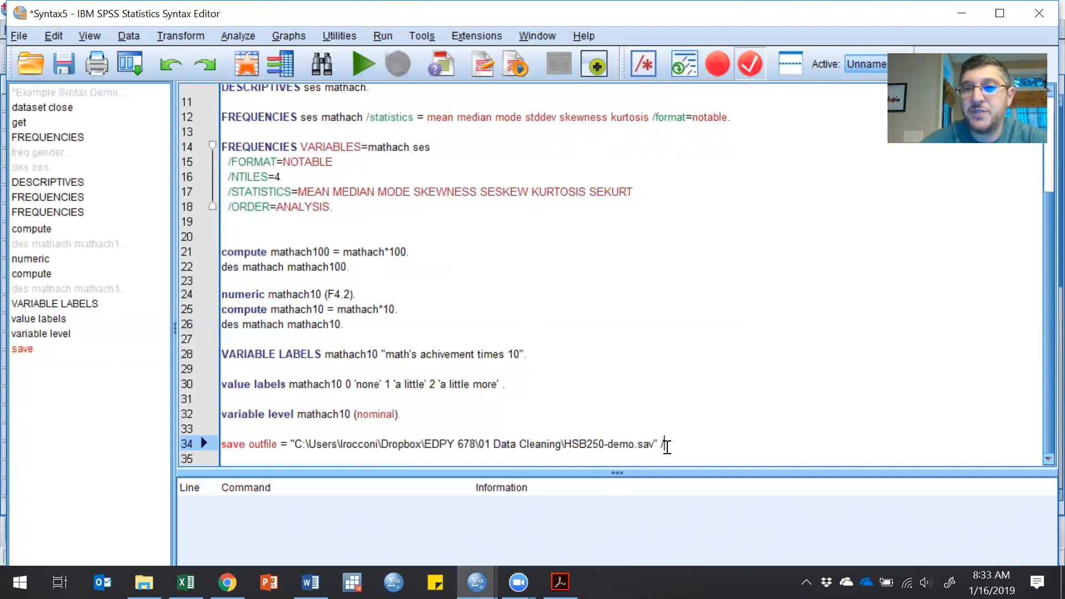
type("compre")
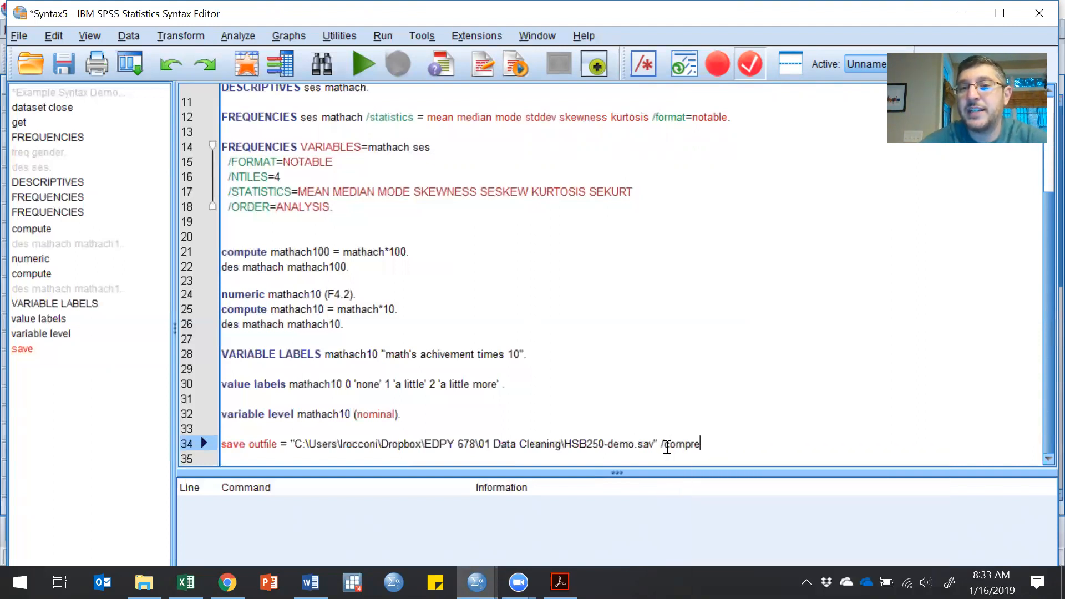
key("Return")
type(".")
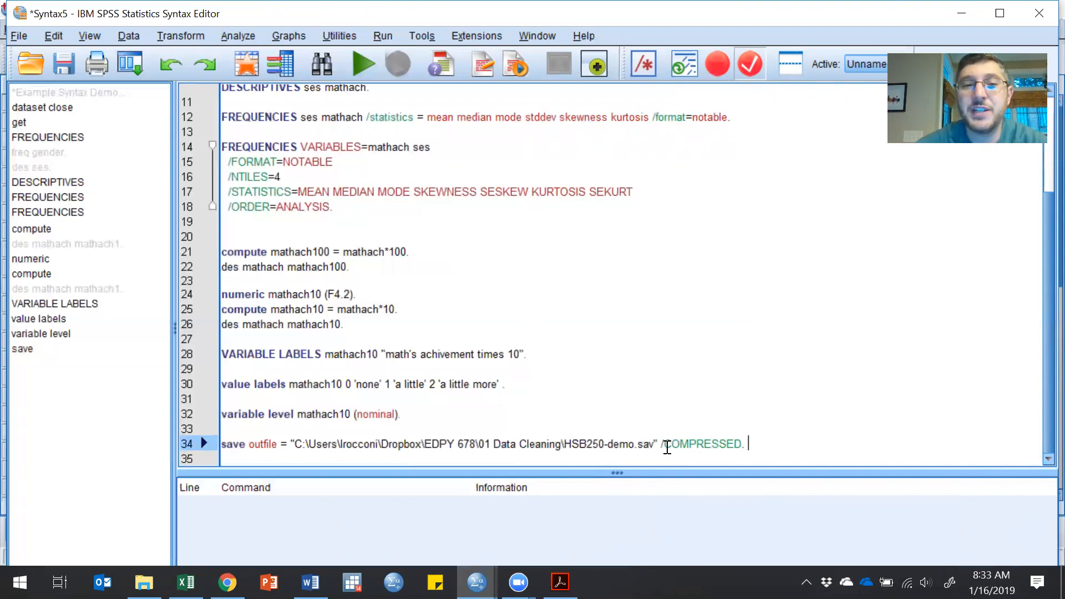
Step: Run the save command on line 34 and check the 01 Data Cleaning folder in File Explorer for HSB250-demo
left_click_drag(747, 444, 564, 448)
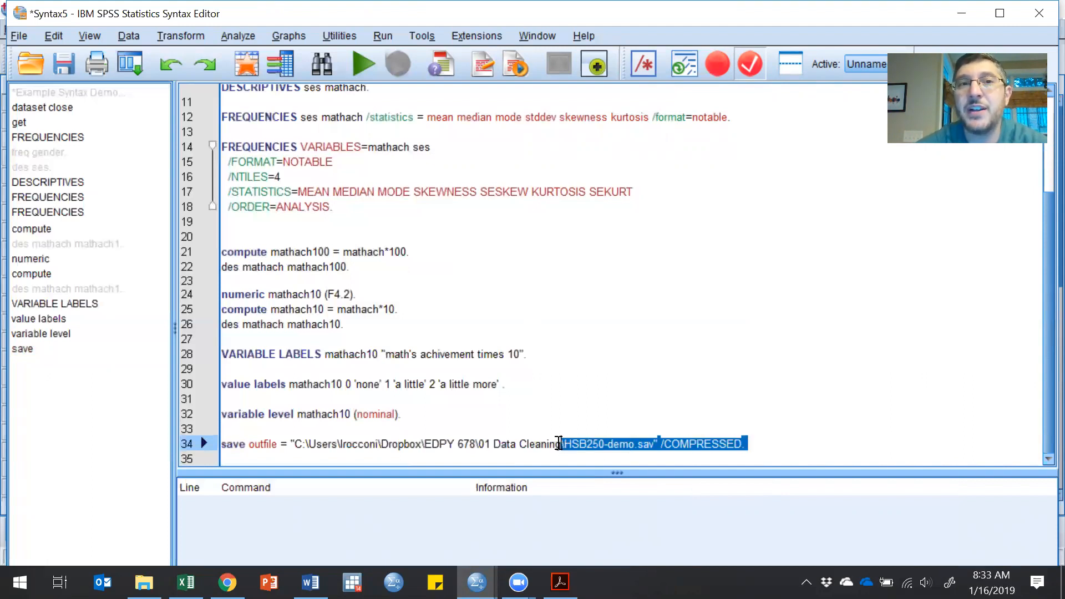
left_click(363, 64)
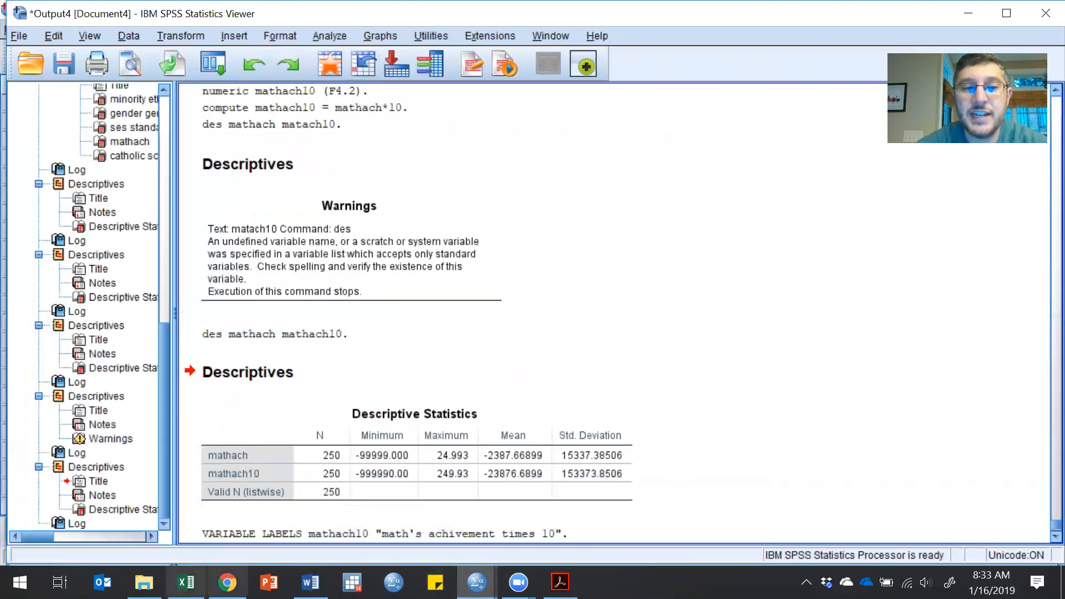
left_click(144, 582)
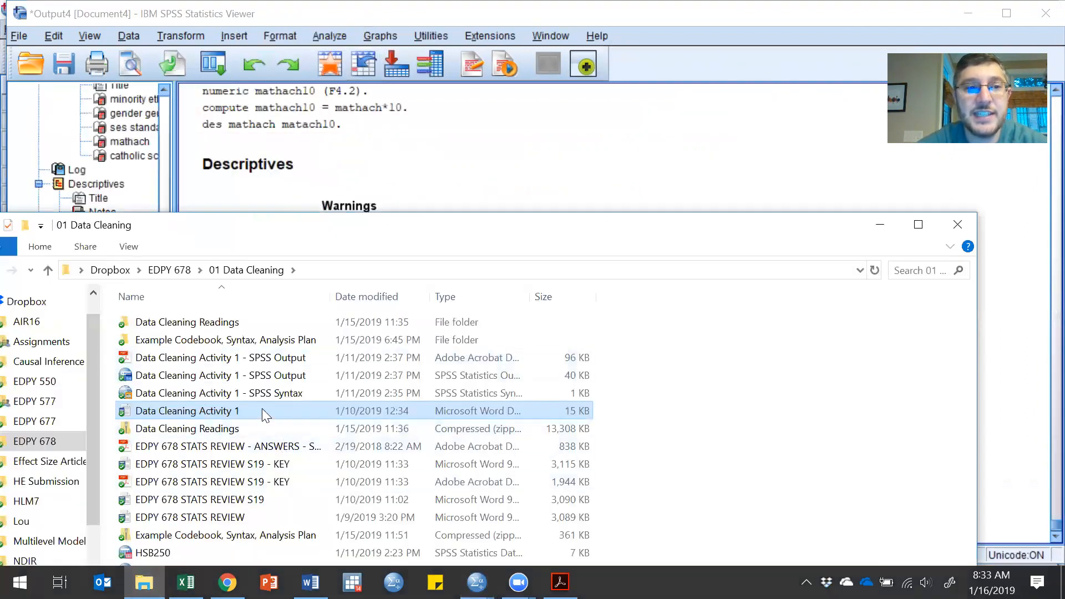
left_click_drag(394, 230, 427, 148)
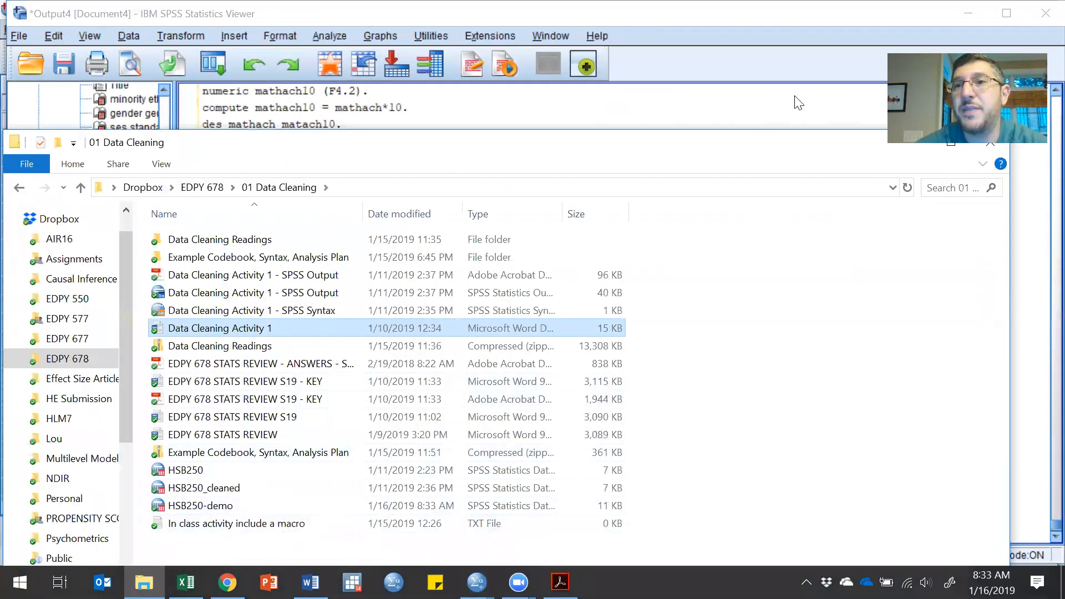
left_click_drag(759, 155, 811, 178)
left_click(860, 187)
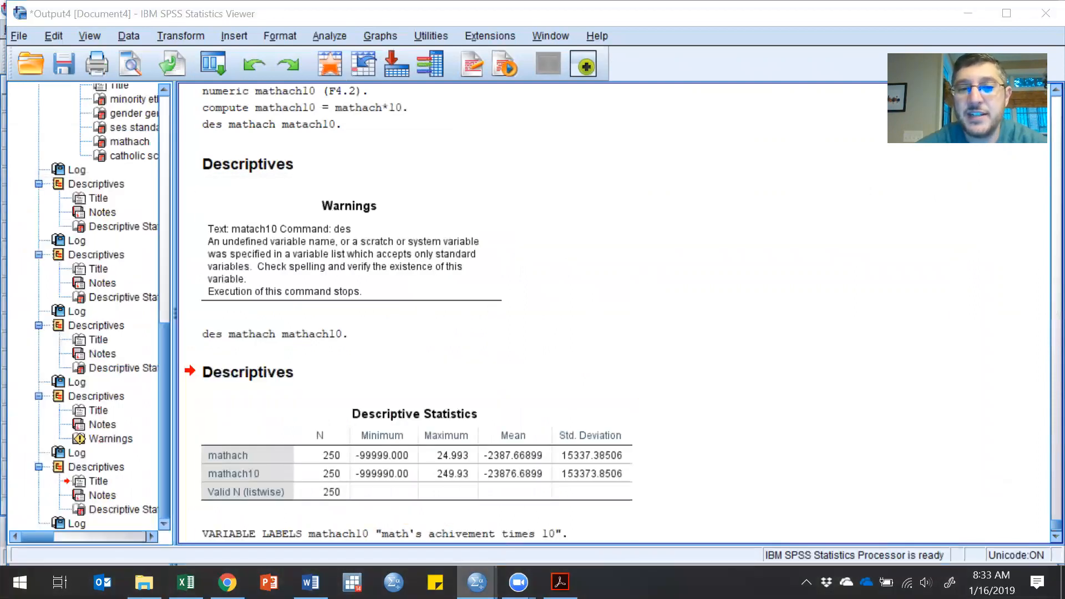
Step: Return to the Syntax5 window and save the syntax file as demo in the 01 Data Cleaning folder
mouse_move(477, 583)
left_click(321, 515)
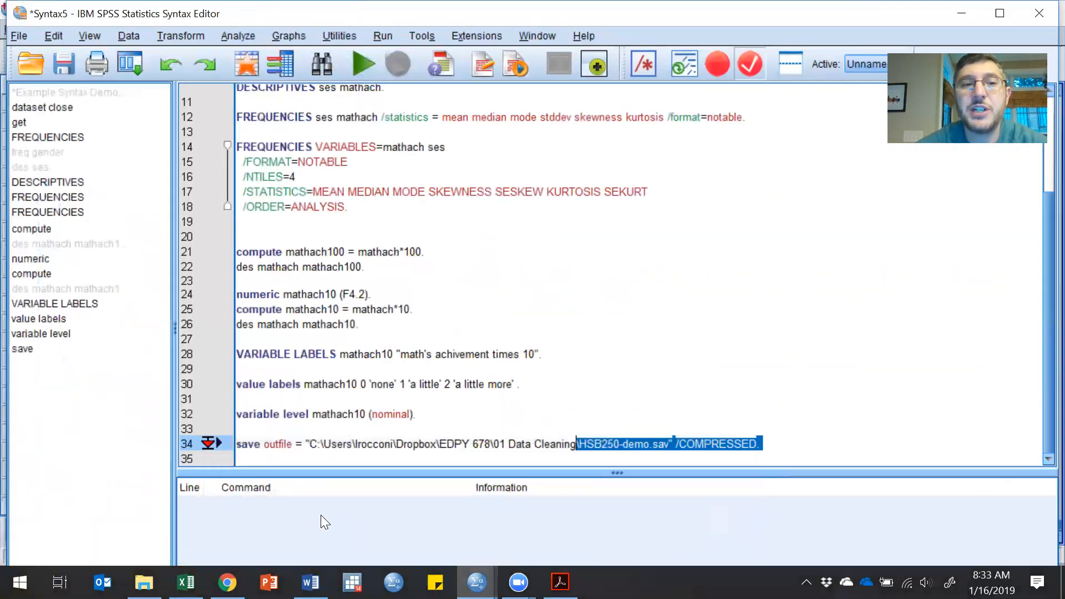
left_click(19, 36)
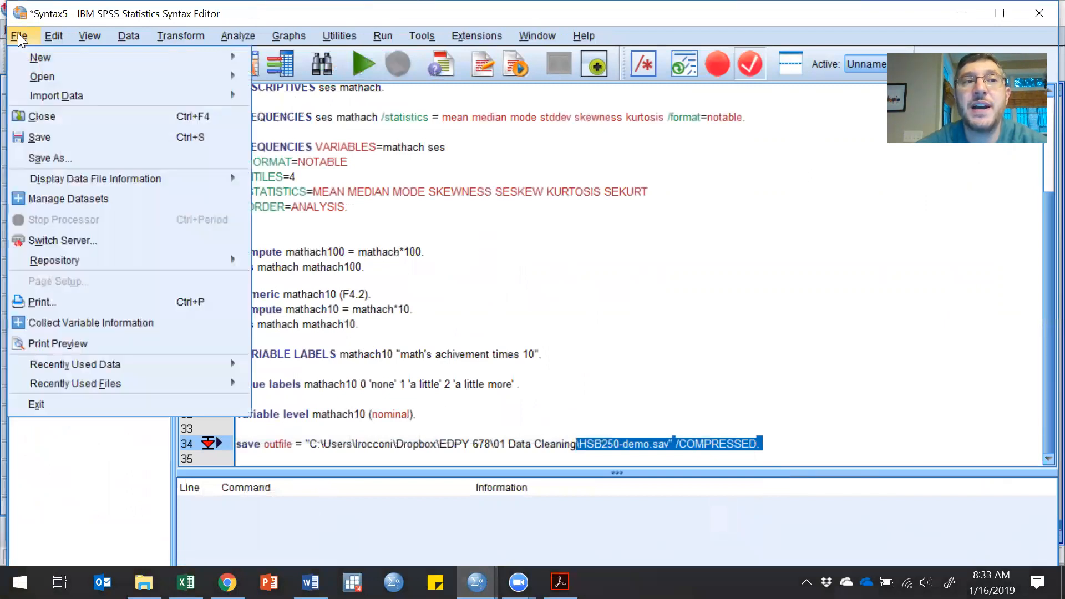
left_click(90, 137)
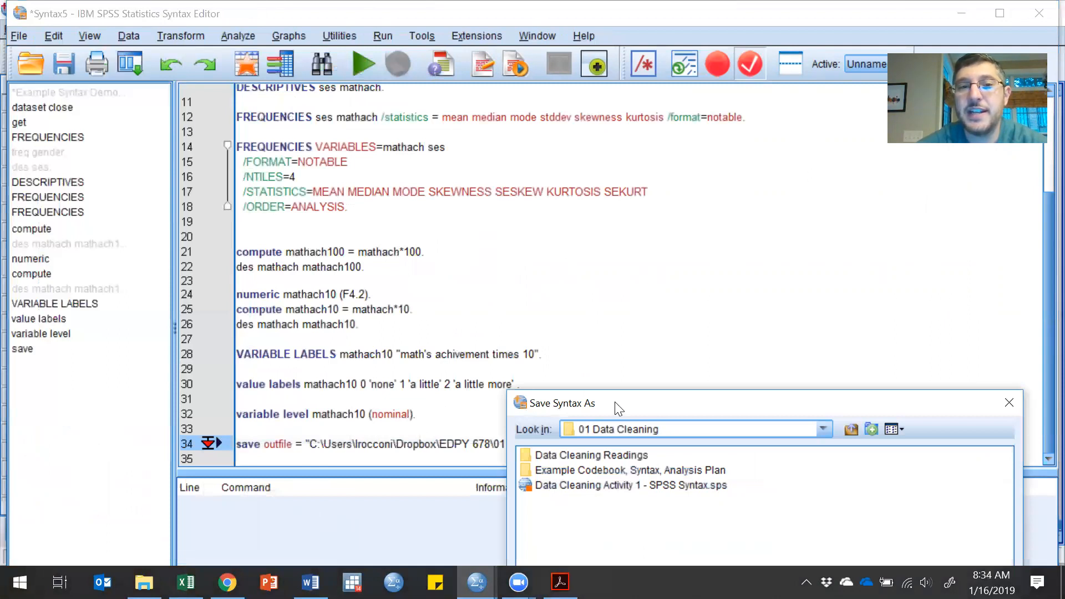
left_click_drag(619, 409, 337, 152)
type("demo")
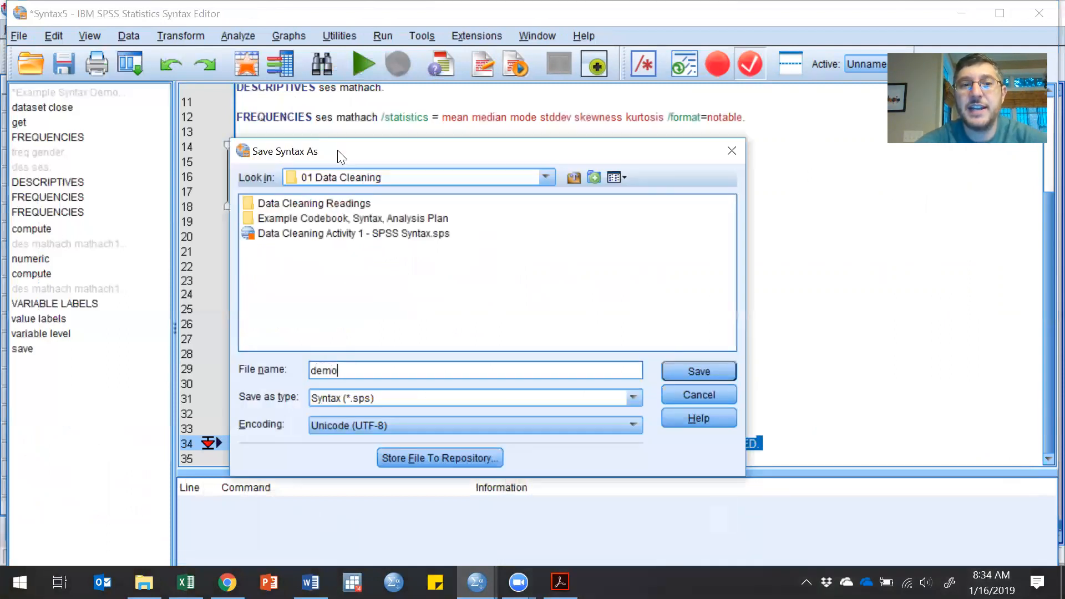
key("Return")
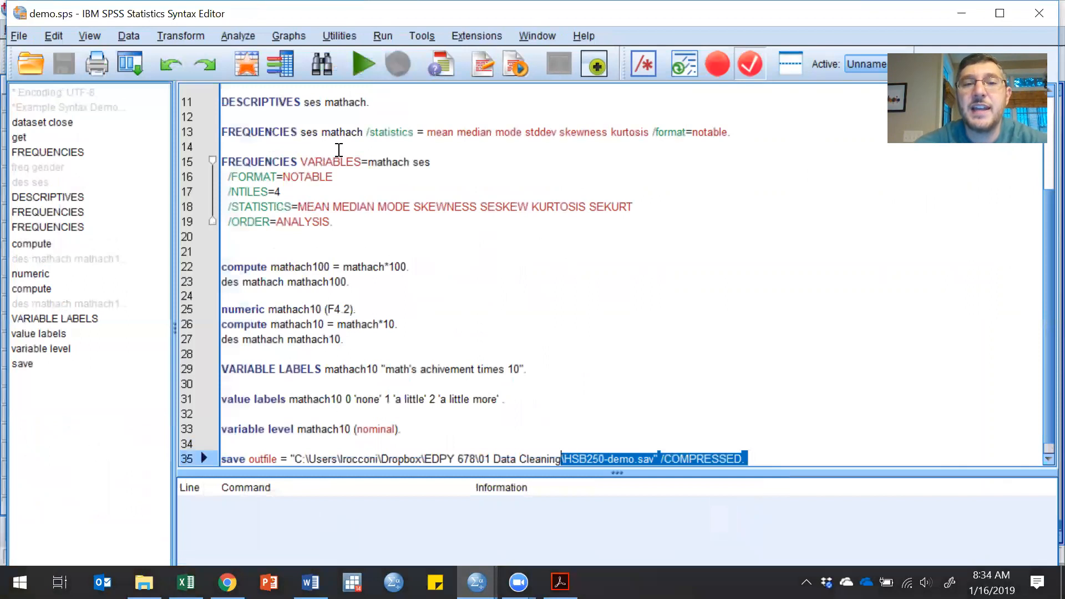
Step: Close the syntax window and reopen the demo syntax file from the 01 Data Cleaning folder in File Explorer
left_click(1040, 14)
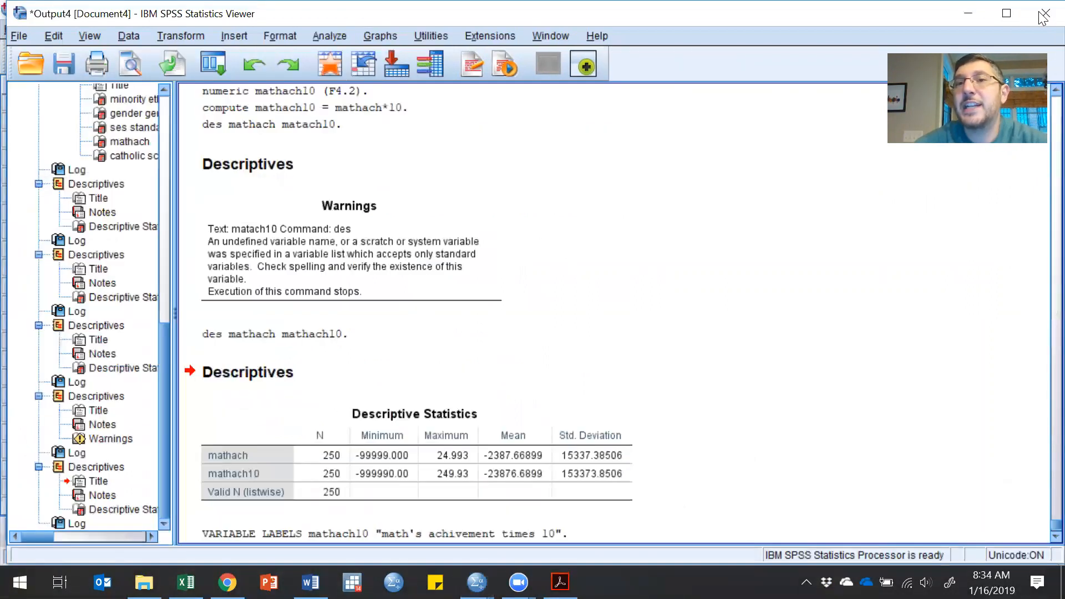
left_click(143, 583)
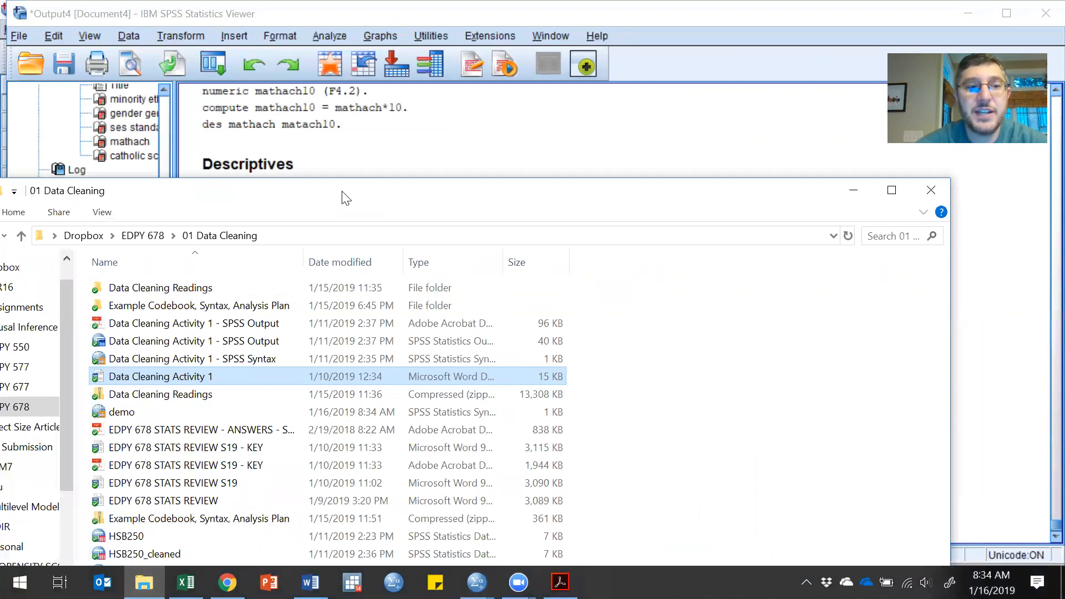
left_click_drag(345, 198, 394, 59)
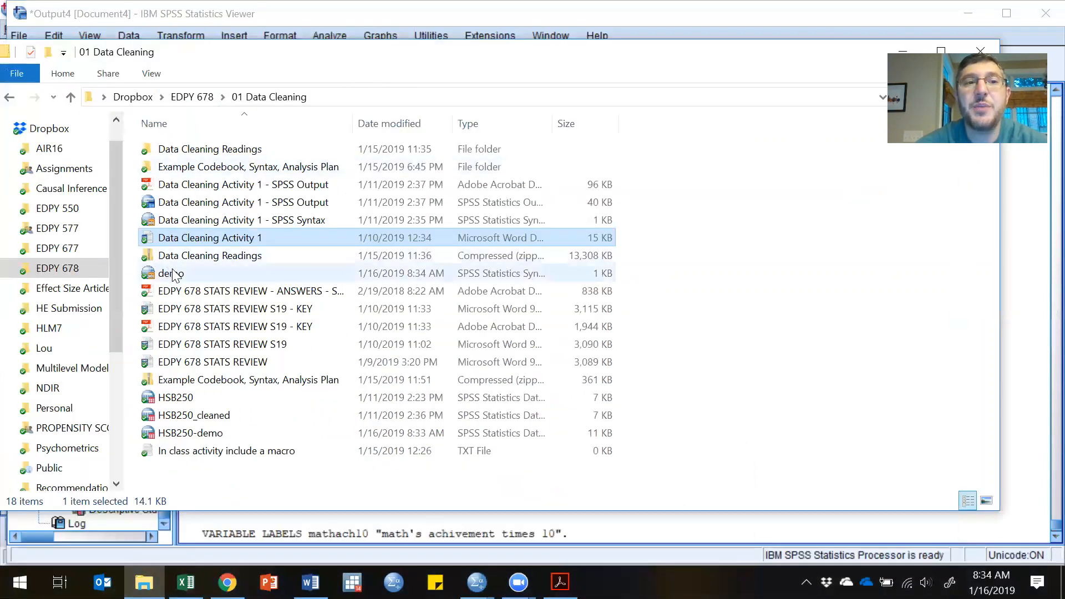
double_click(175, 273)
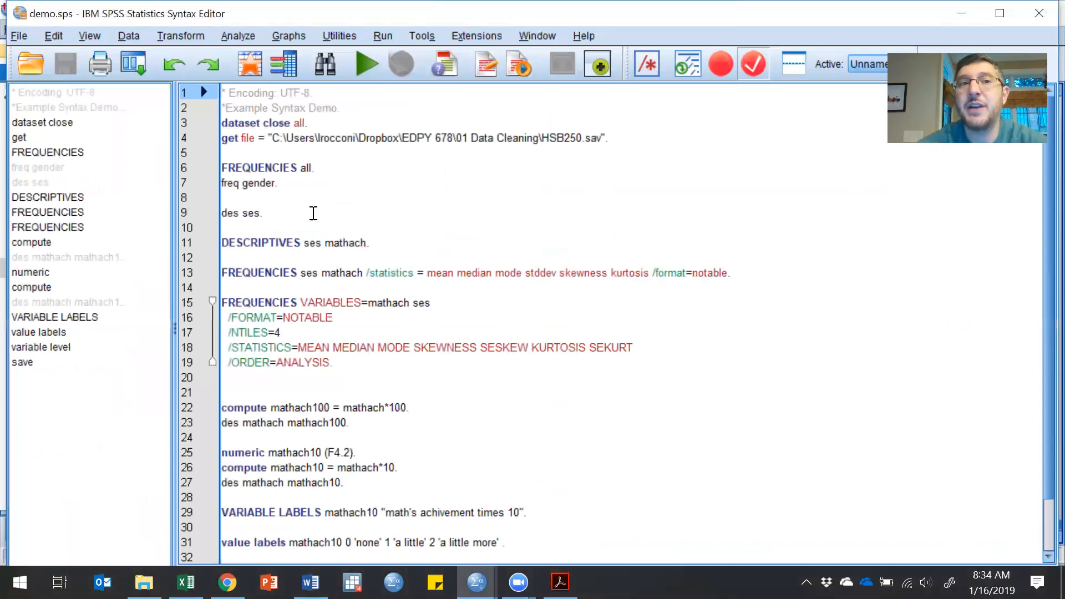
Step: Change line 22 to compute mathach1000 = mathach*1000 and use mathach1000 in the des command on line 23
scroll(426, 196, "down", 2)
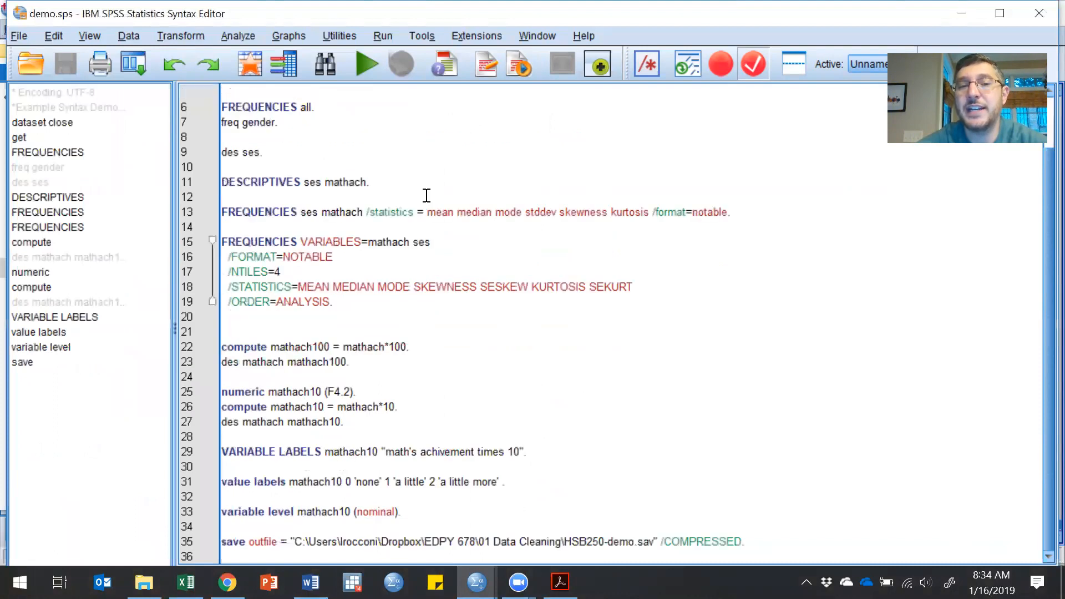
scroll(431, 264, "up", 2)
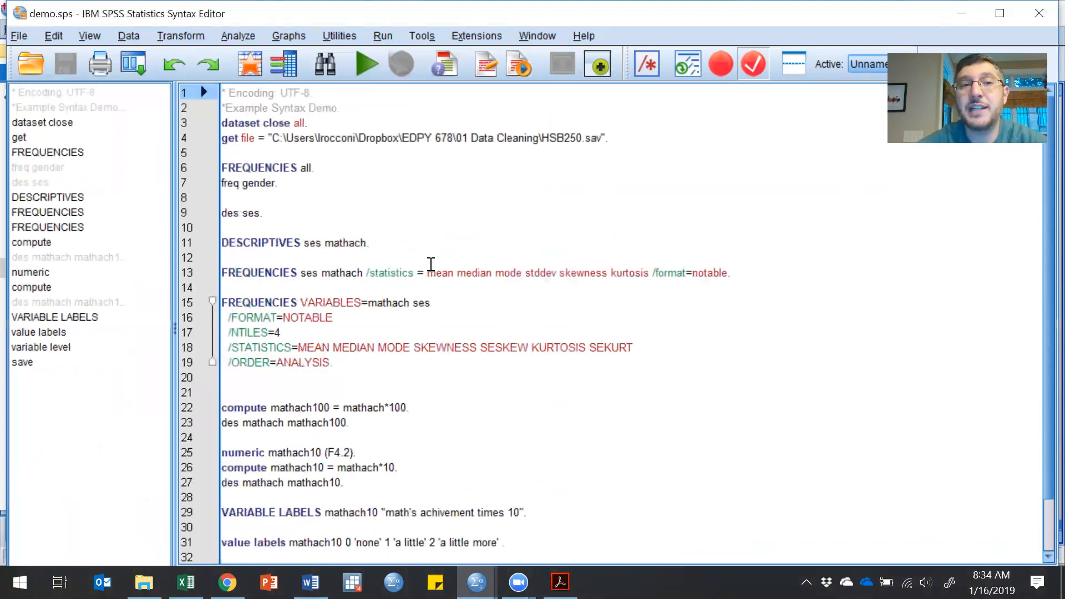
scroll(431, 264, "down", 2)
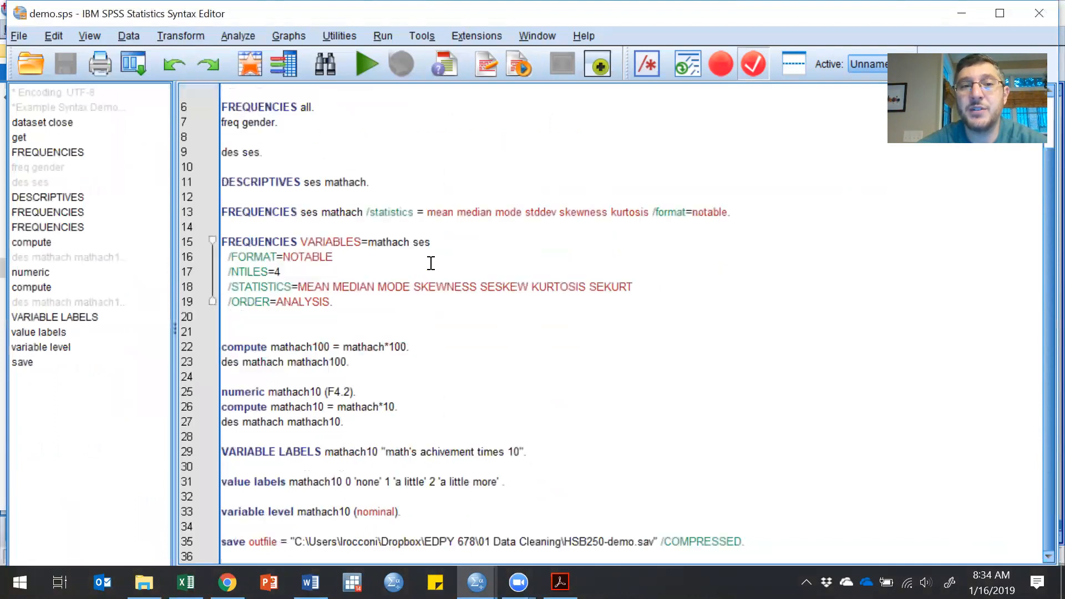
left_click(407, 348)
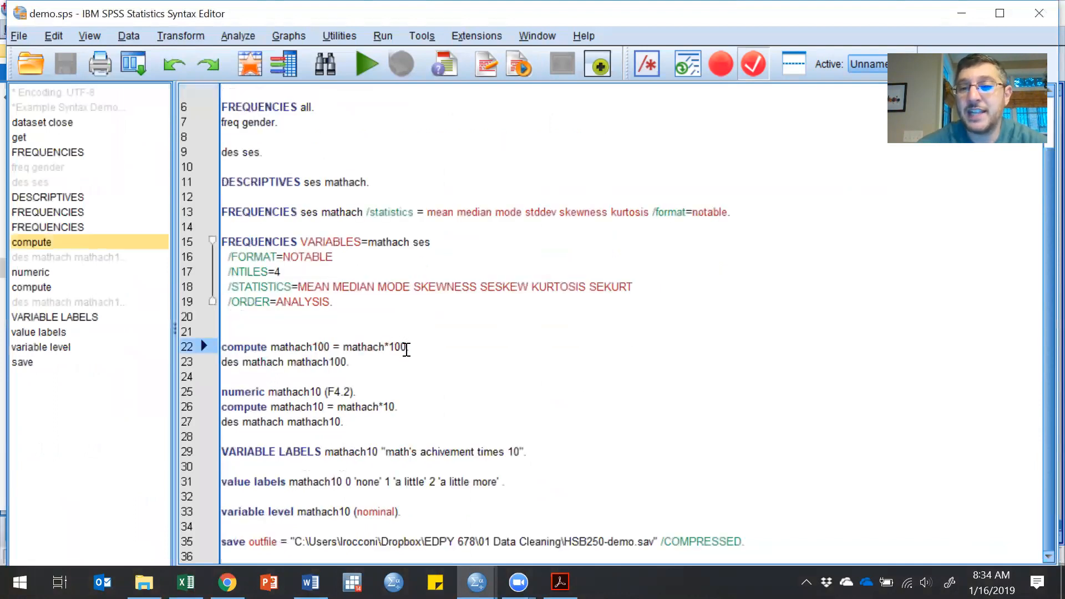
type("0")
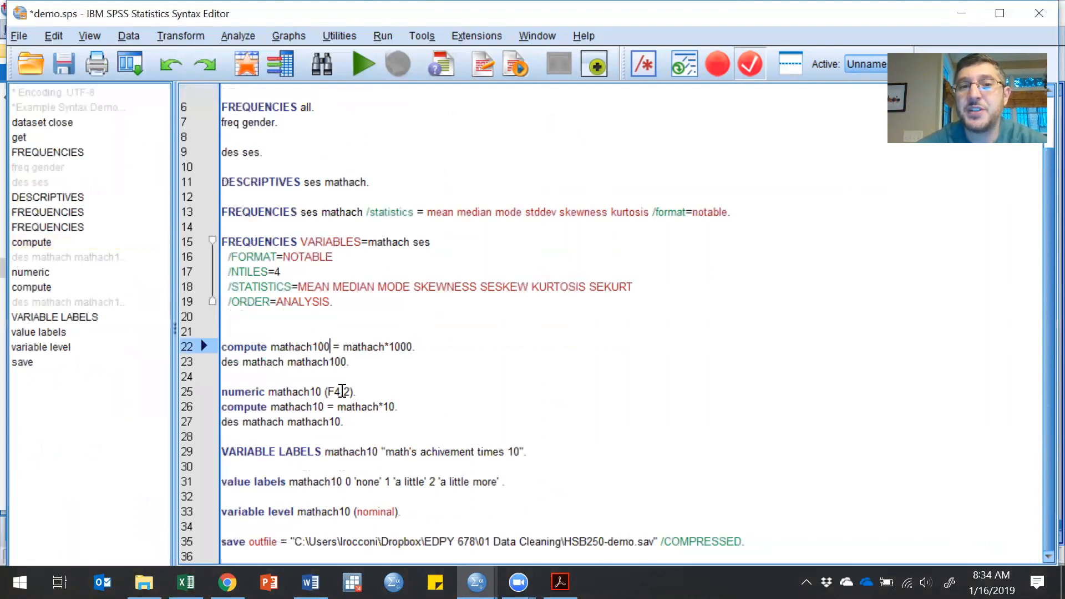
type("0")
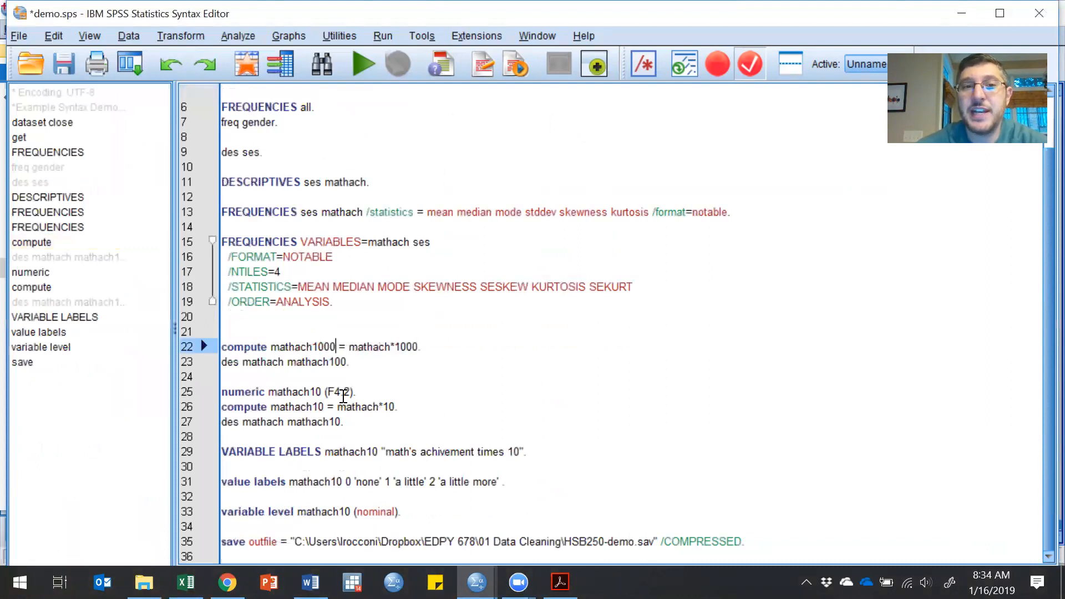
left_click(347, 363)
type("00")
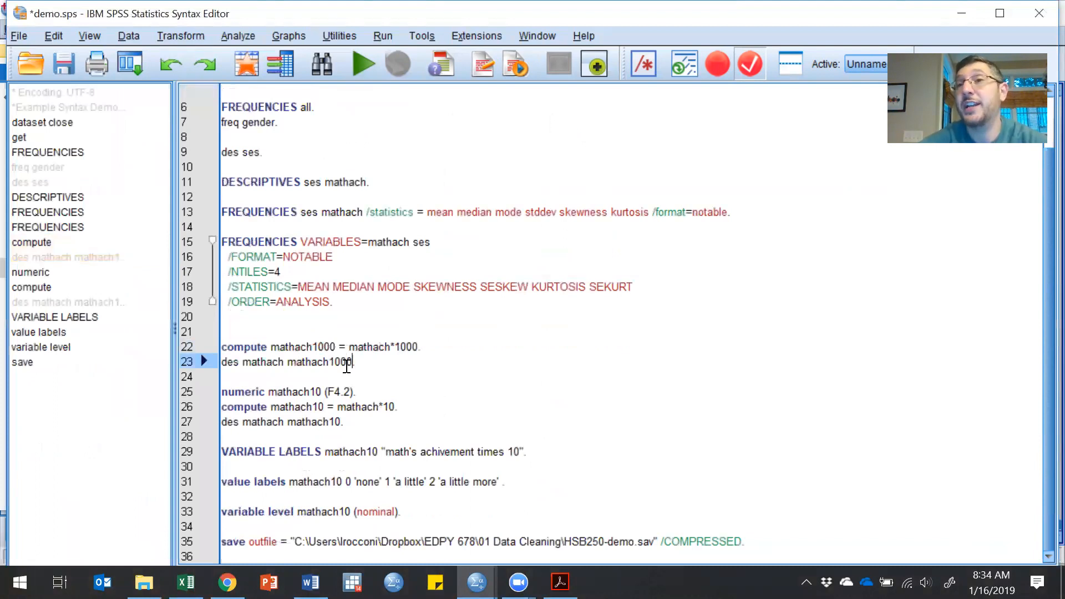